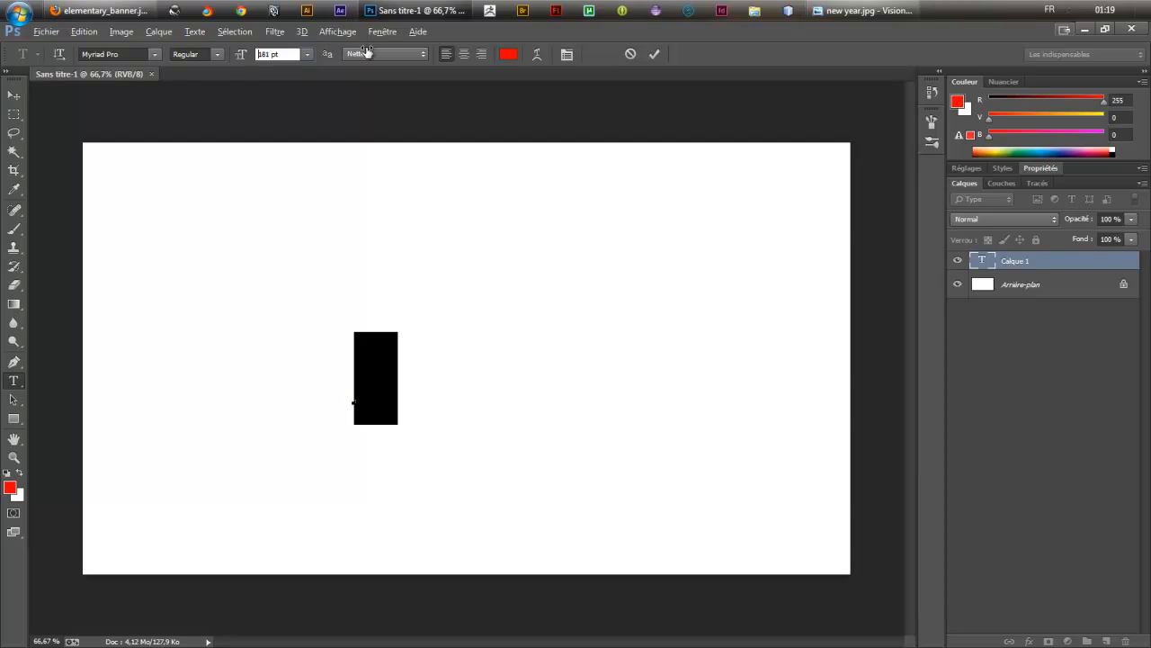
Set the numeral 1 text to a size of 401 pt and its colour to black (000000).
{"action": "left_click_drag", "start_coordinate": [232, 51], "coordinate": [437, 69]}
{"action": "left_click", "coordinate": [508, 54]}
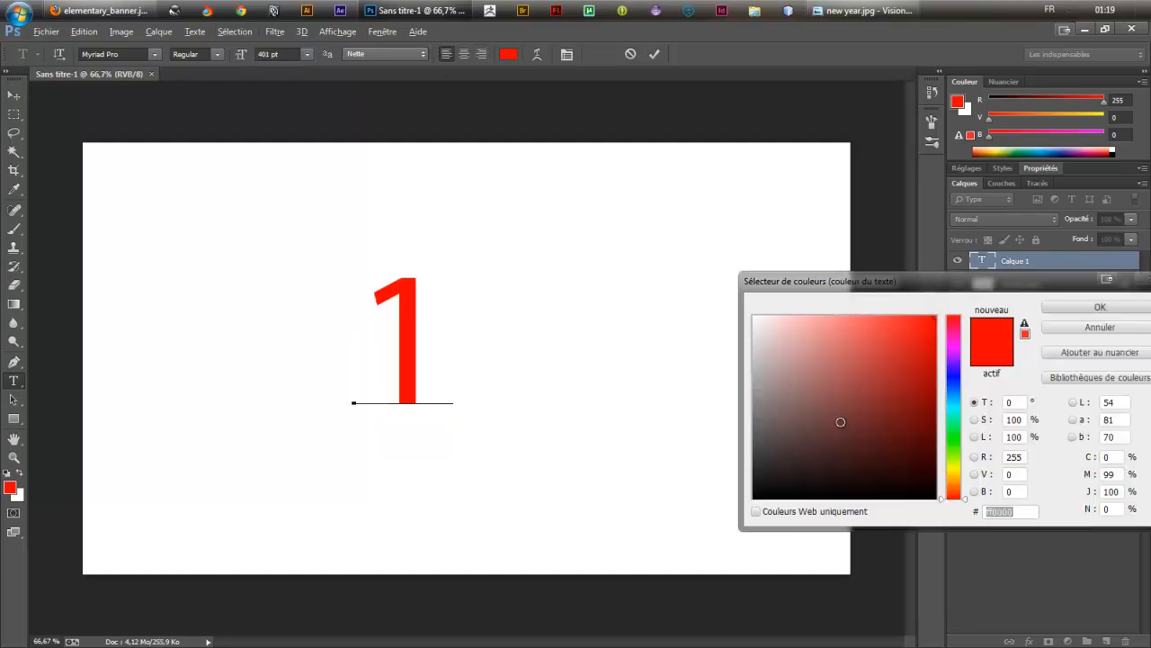
{"action": "type", "text": "000000"}
{"action": "left_click", "coordinate": [1062, 308]}
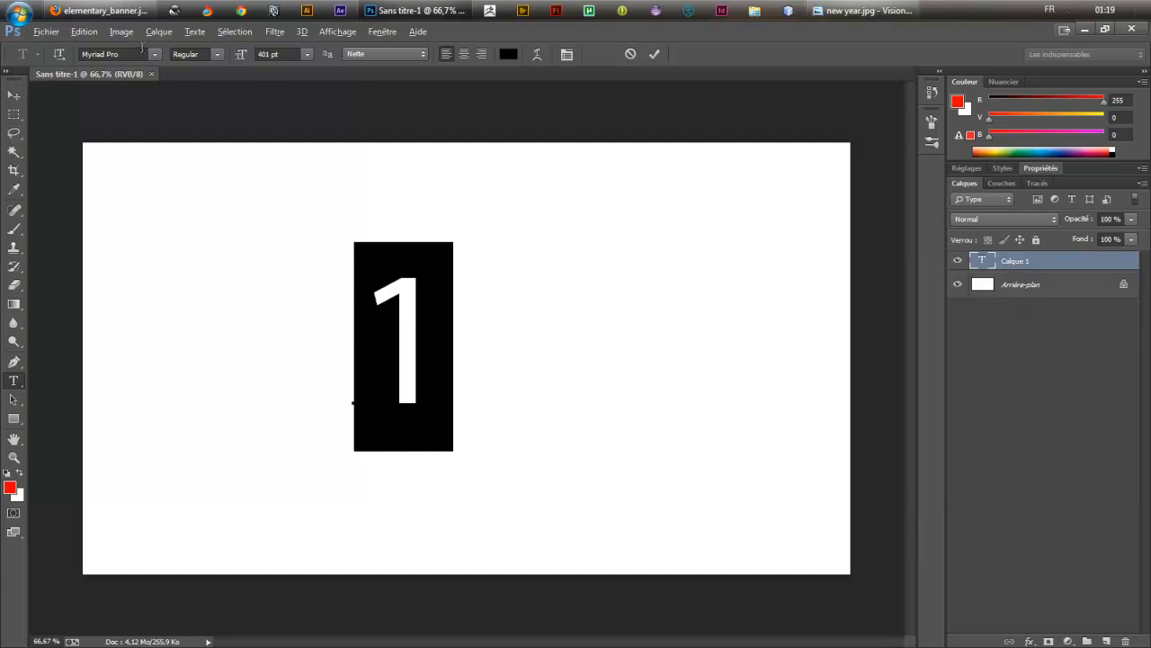
Change the font of the numeral 1 to Poplar Std and commit the text.
{"action": "key", "text": "Down"}
{"action": "key", "text": "Down"}
{"action": "key", "text": "Down"}
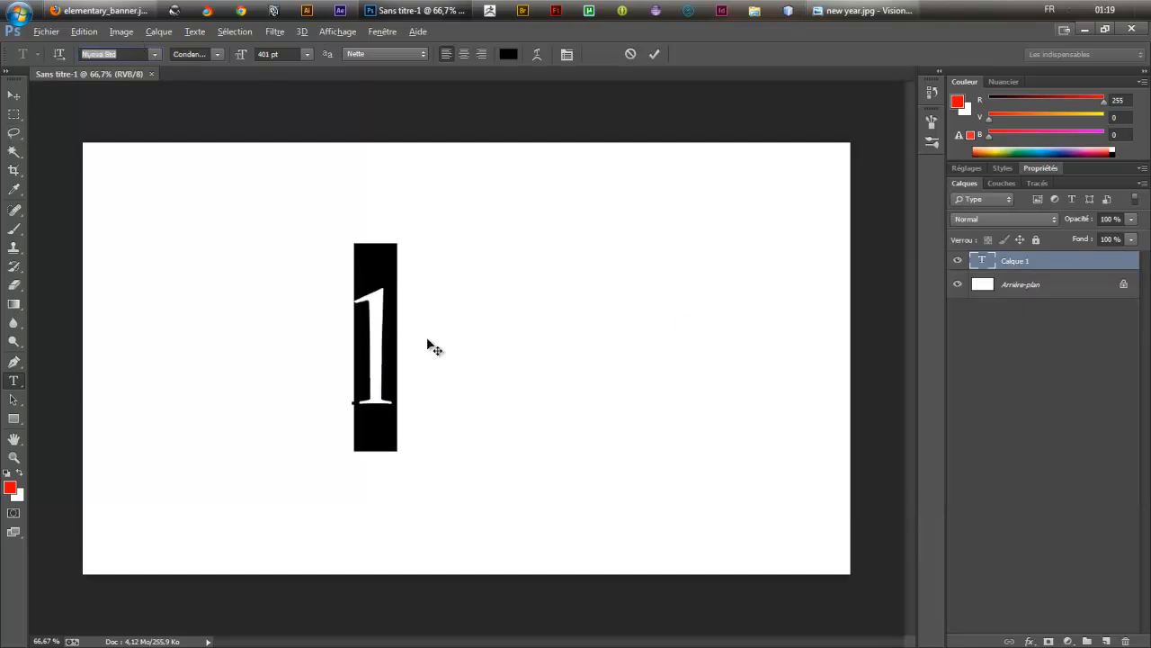
{"action": "left_click", "coordinate": [391, 338]}
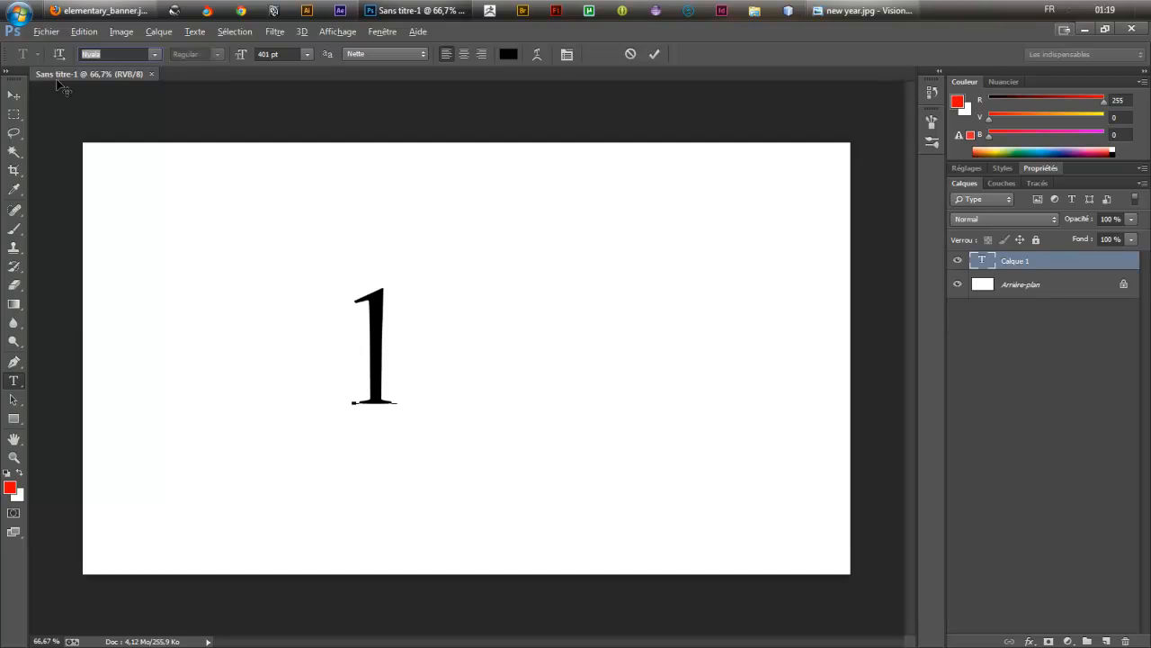
{"action": "double_click", "coordinate": [396, 347]}
{"action": "key", "text": "Down"}
{"action": "key", "text": "Down"}
{"action": "key", "text": "Down"}
{"action": "key", "text": "Down"}
{"action": "key", "text": "Down"}
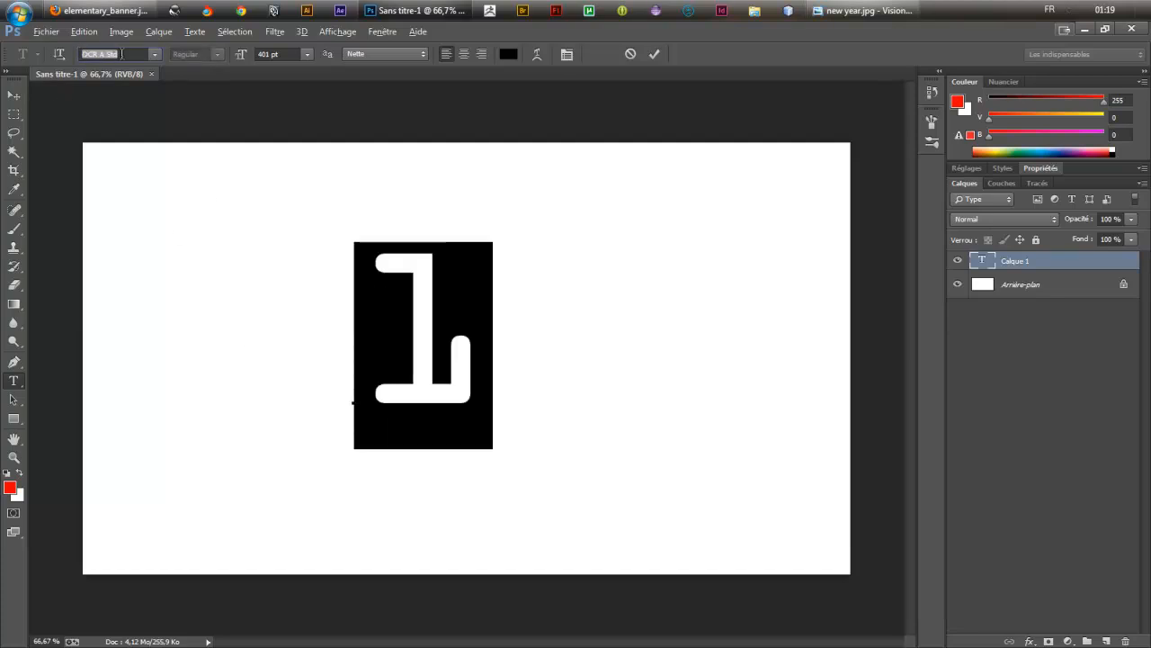
{"action": "key", "text": "Down"}
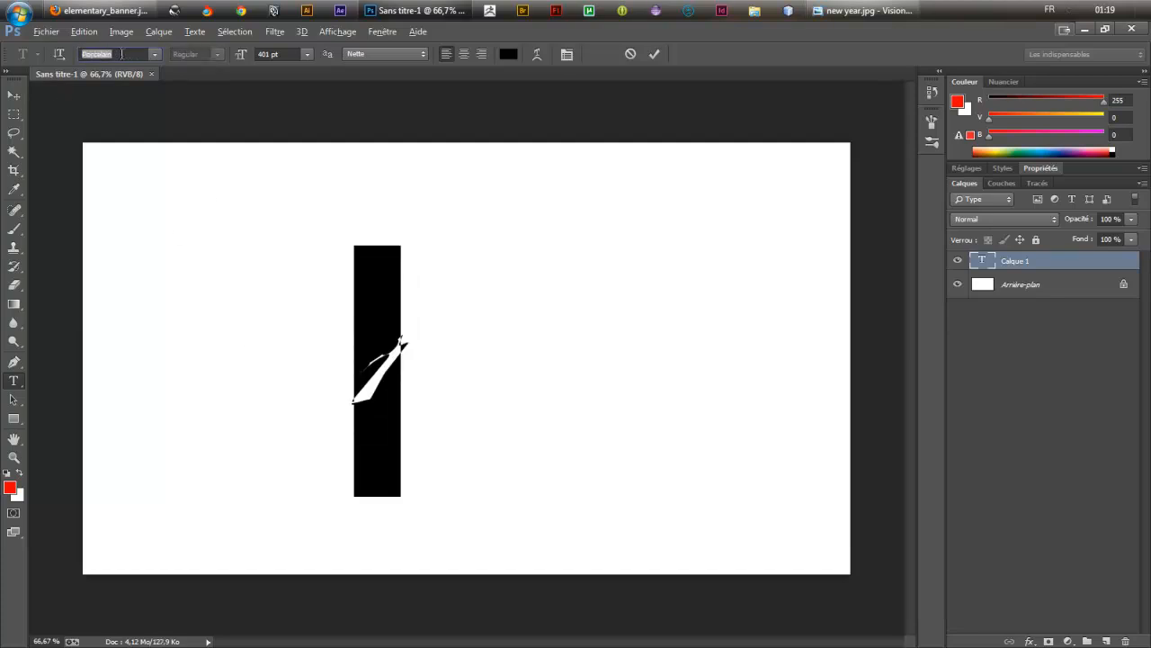
{"action": "key", "text": "Up"}
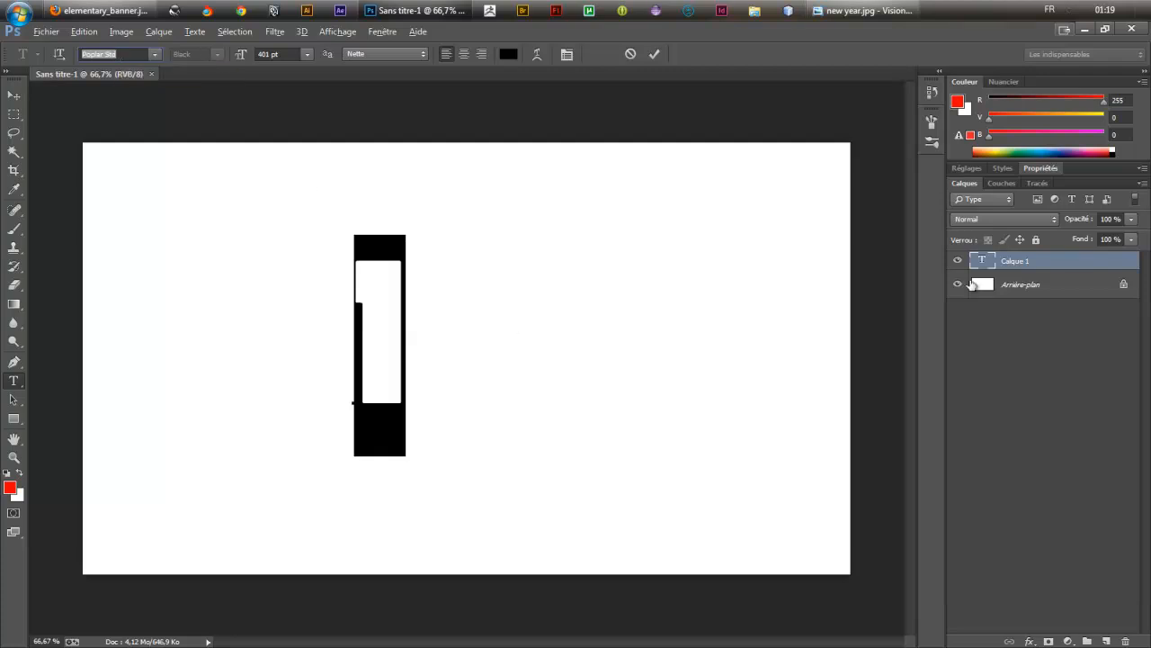
{"action": "left_click", "coordinate": [1035, 267]}
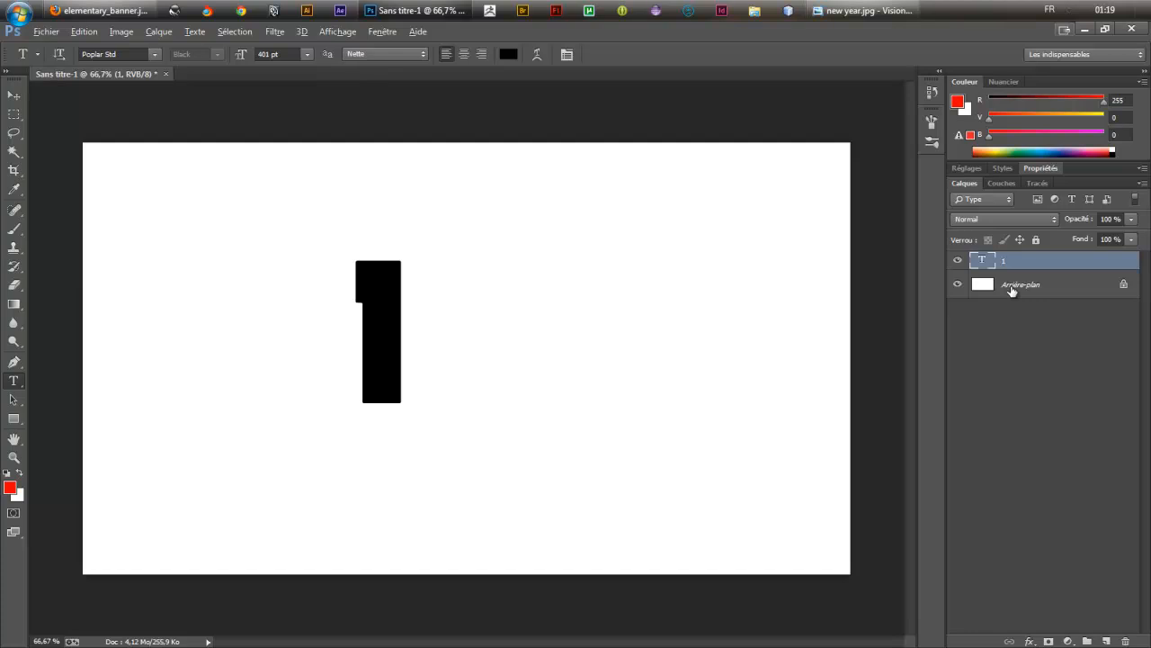
Centre the 1 text layer horizontally and vertically on the background layer.
{"action": "left_click", "coordinate": [1012, 286], "text": "shift"}
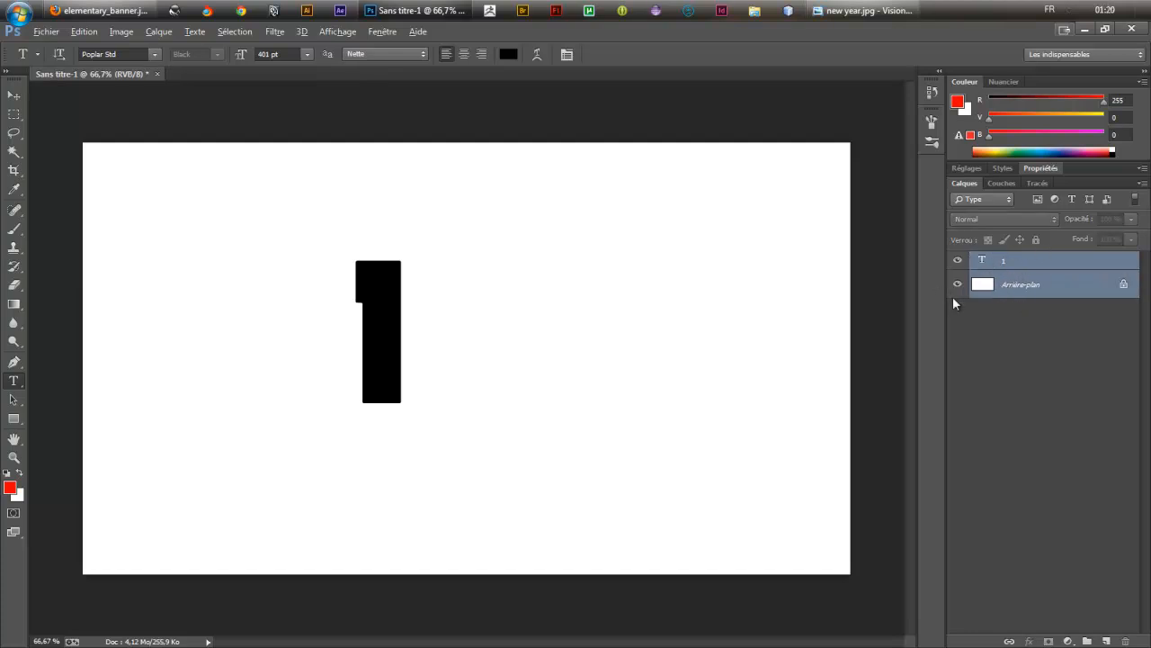
{"action": "left_click", "coordinate": [14, 97]}
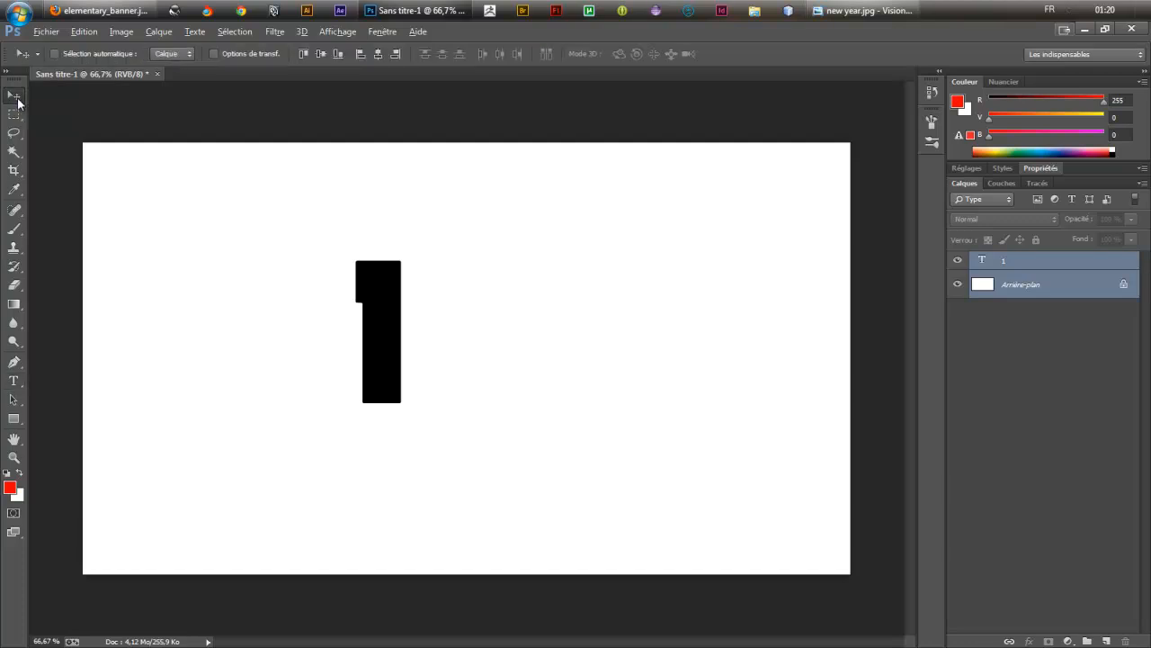
{"action": "left_click", "coordinate": [377, 54]}
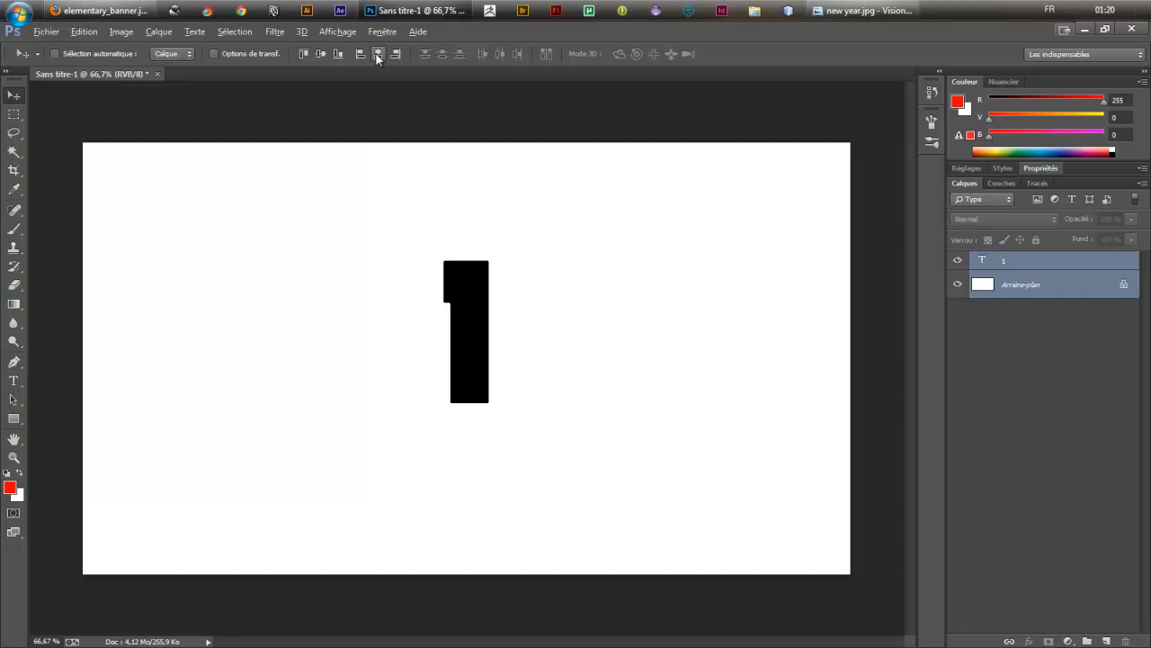
{"action": "left_click", "coordinate": [320, 54]}
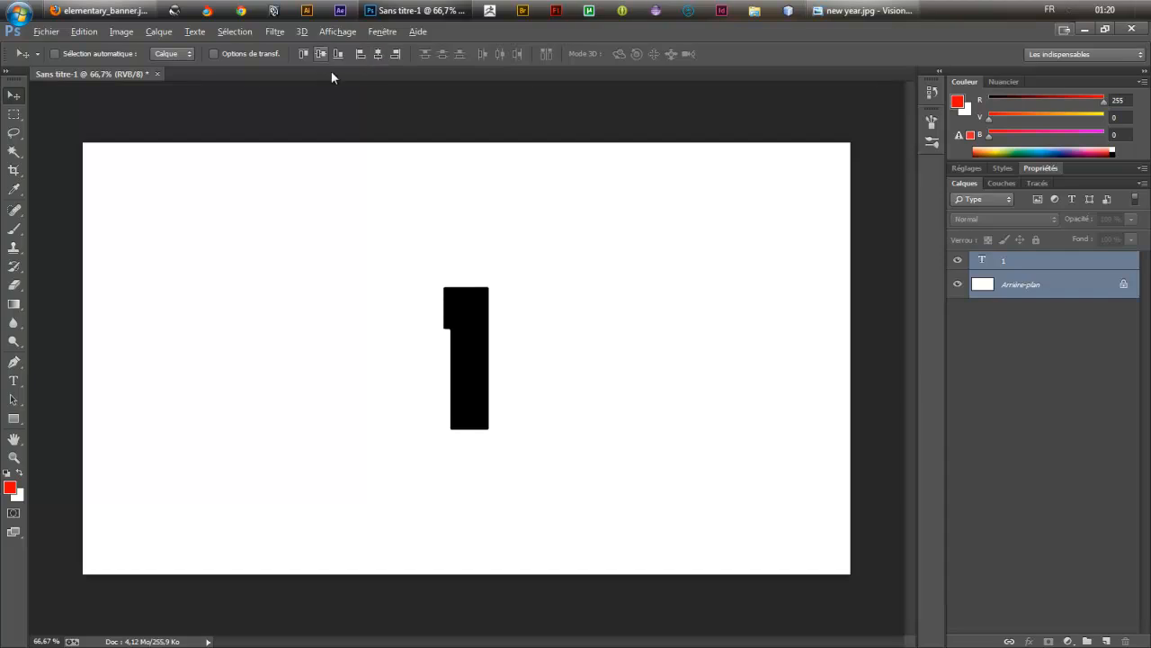
Bring the Elementary banner image from Firefox into the Photoshop document and convert its layer to a smart object.
{"action": "left_click", "coordinate": [140, 14]}
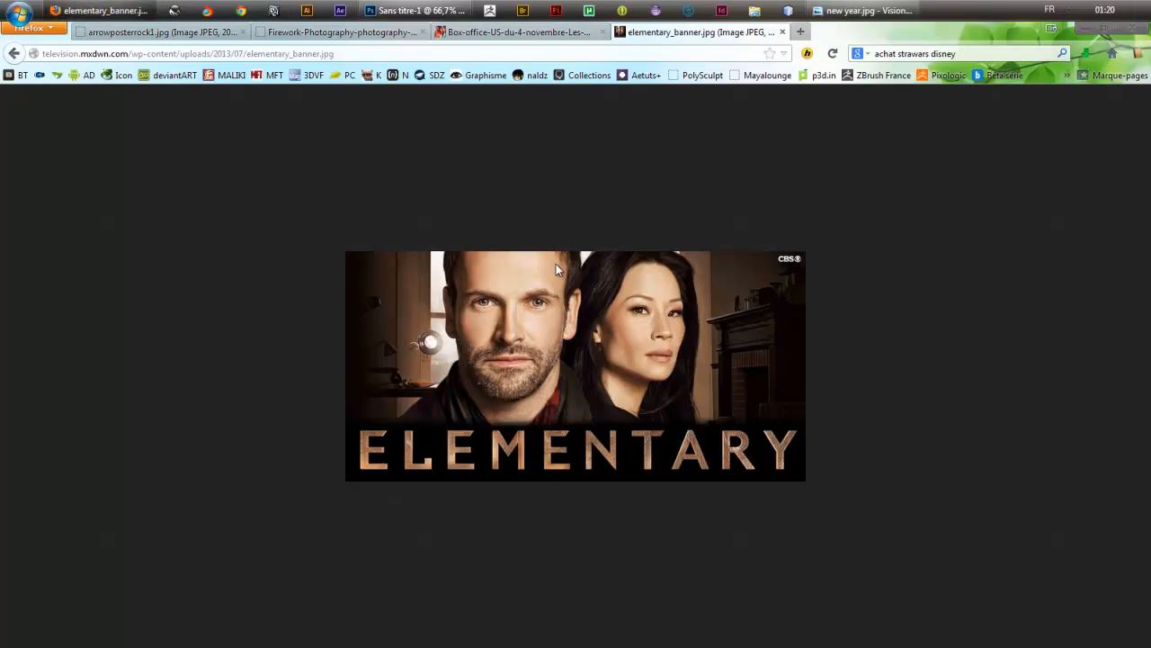
{"action": "left_click_drag", "start_coordinate": [493, 27], "coordinate": [555, 389]}
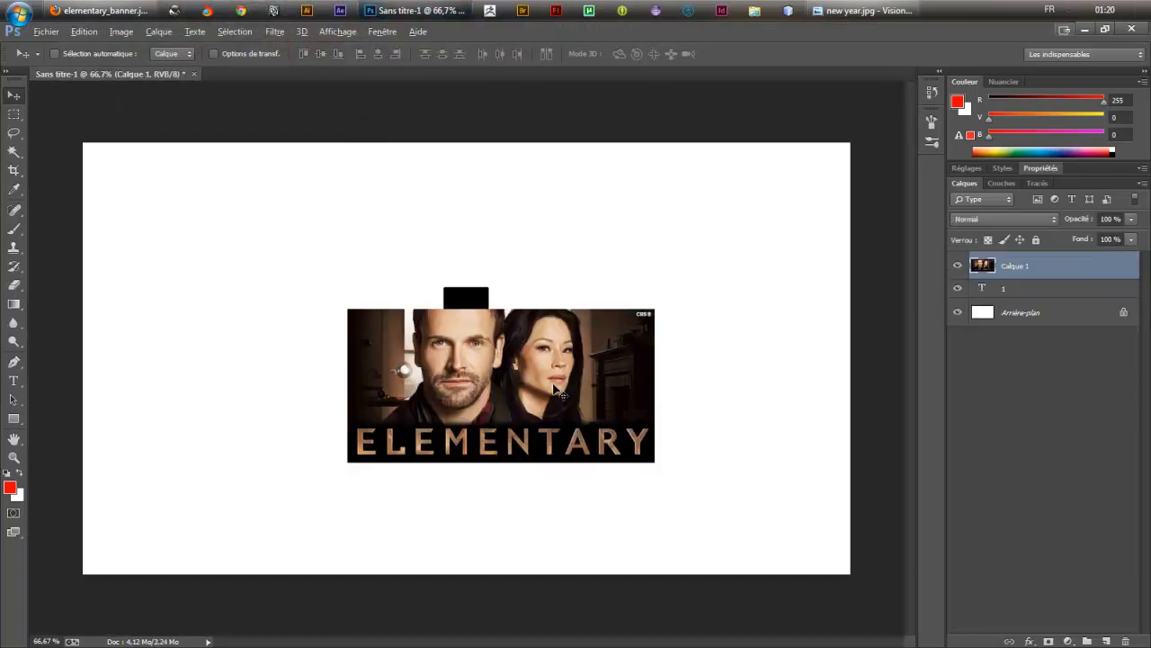
{"action": "right_click", "coordinate": [1036, 272]}
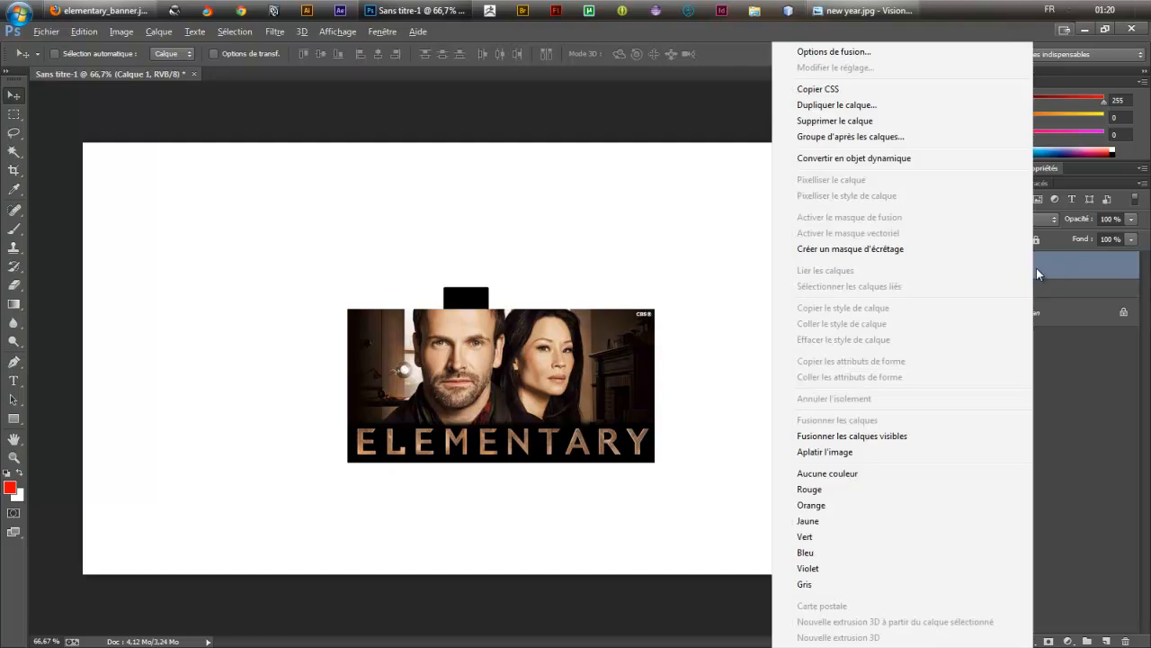
{"action": "left_click", "coordinate": [905, 158]}
Scale the Elementary banner down to about 34% and place it over the upper part of the 1.
{"action": "key", "text": "ctrl+t"}
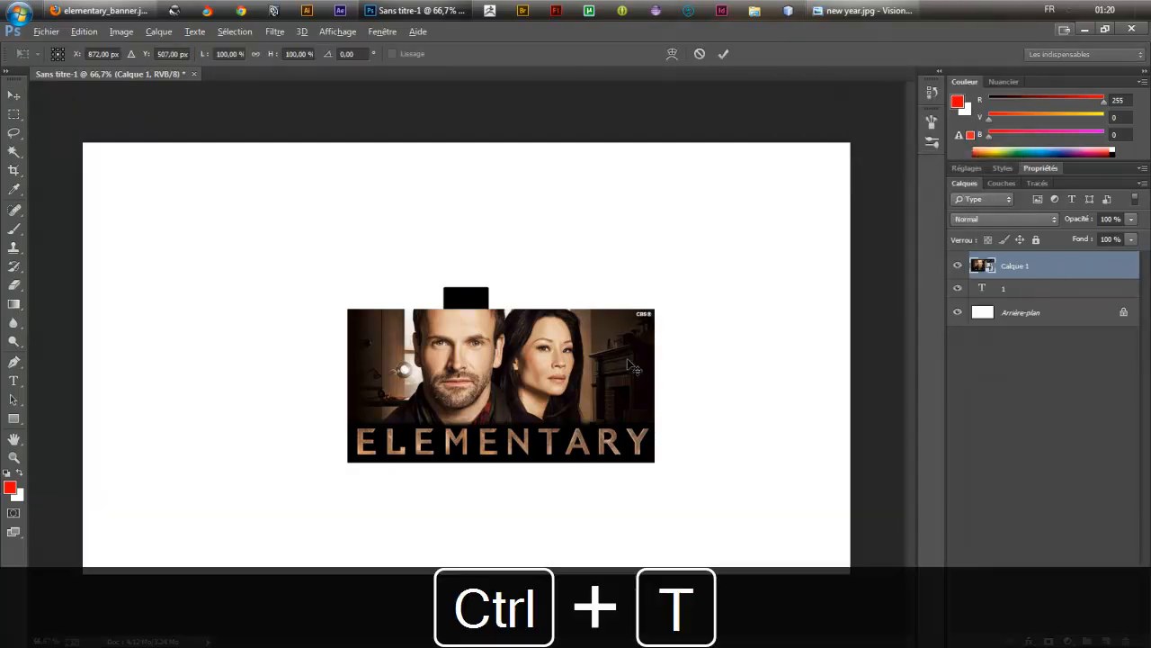
{"action": "left_click_drag", "start_coordinate": [346, 307], "coordinate": [499, 372]}
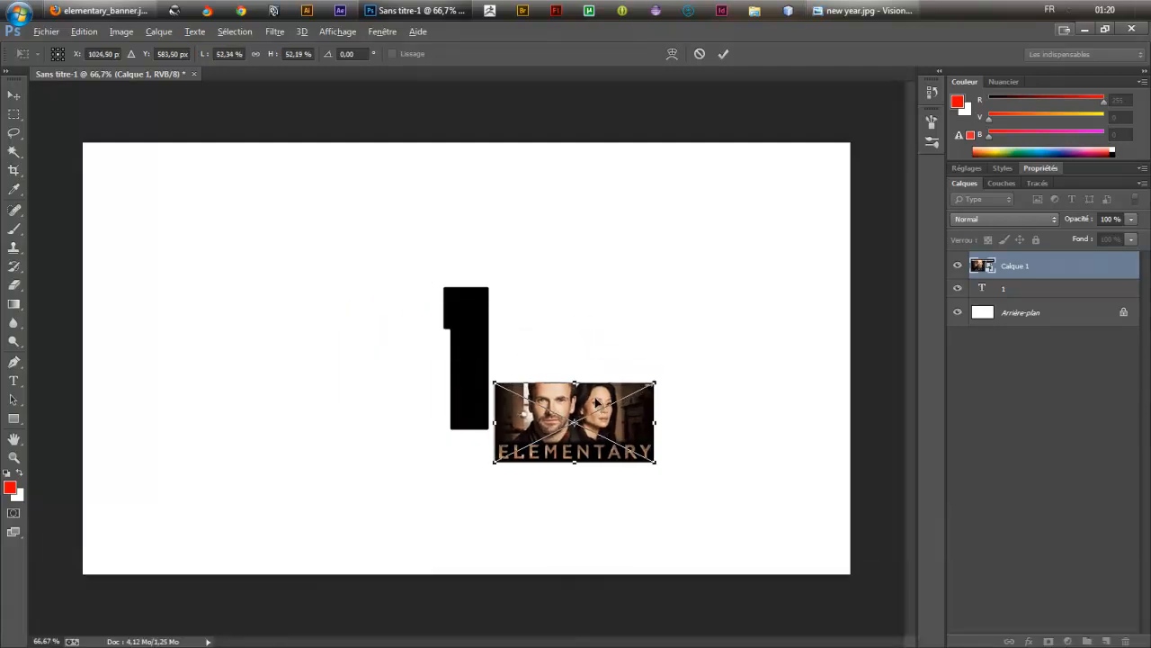
{"action": "left_click_drag", "start_coordinate": [557, 405], "coordinate": [483, 247]}
{"action": "scroll", "coordinate": [459, 406], "scroll_direction": "up", "scroll_amount": 3}
{"action": "left_click_drag", "start_coordinate": [330, 200], "coordinate": [430, 255]}
{"action": "left_click_drag", "start_coordinate": [533, 284], "coordinate": [475, 241]}
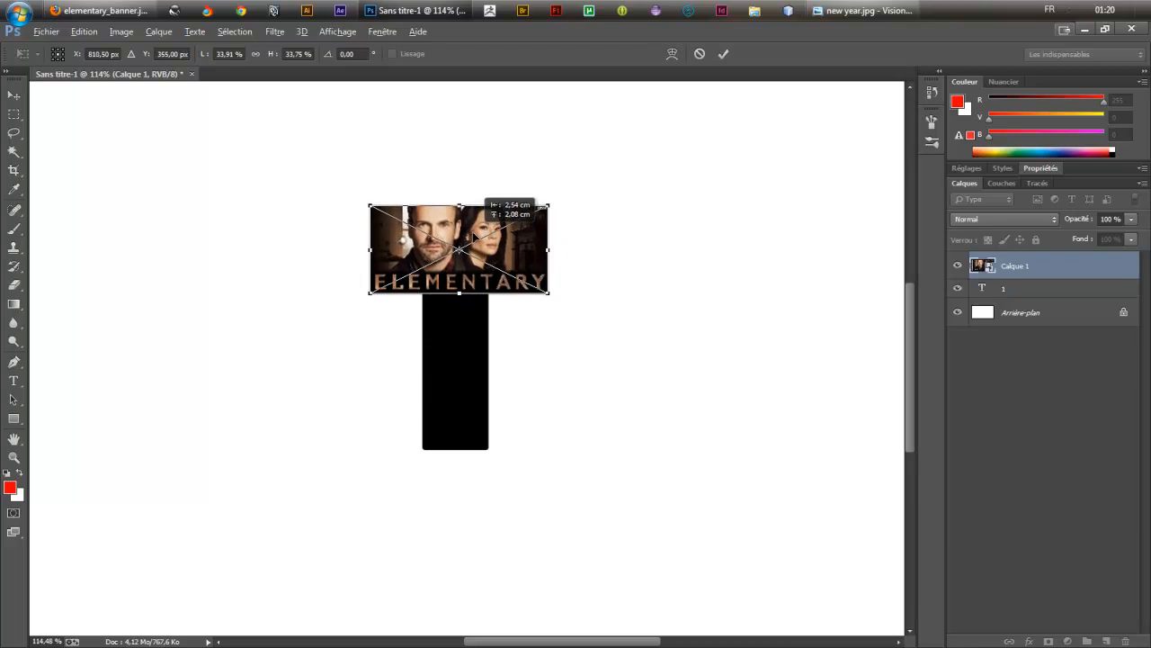
{"action": "key", "text": "Return"}
Lower the Elementary banner layer's opacity to 33%.
{"action": "left_click", "coordinate": [958, 266]}
{"action": "left_click", "coordinate": [958, 266]}
{"action": "left_click_drag", "start_coordinate": [1085, 221], "coordinate": [1035, 222]}
Shrink the Elementary banner further and reposition it so both faces fit within the head of the 1.
{"action": "key", "text": "ctrl+space"}
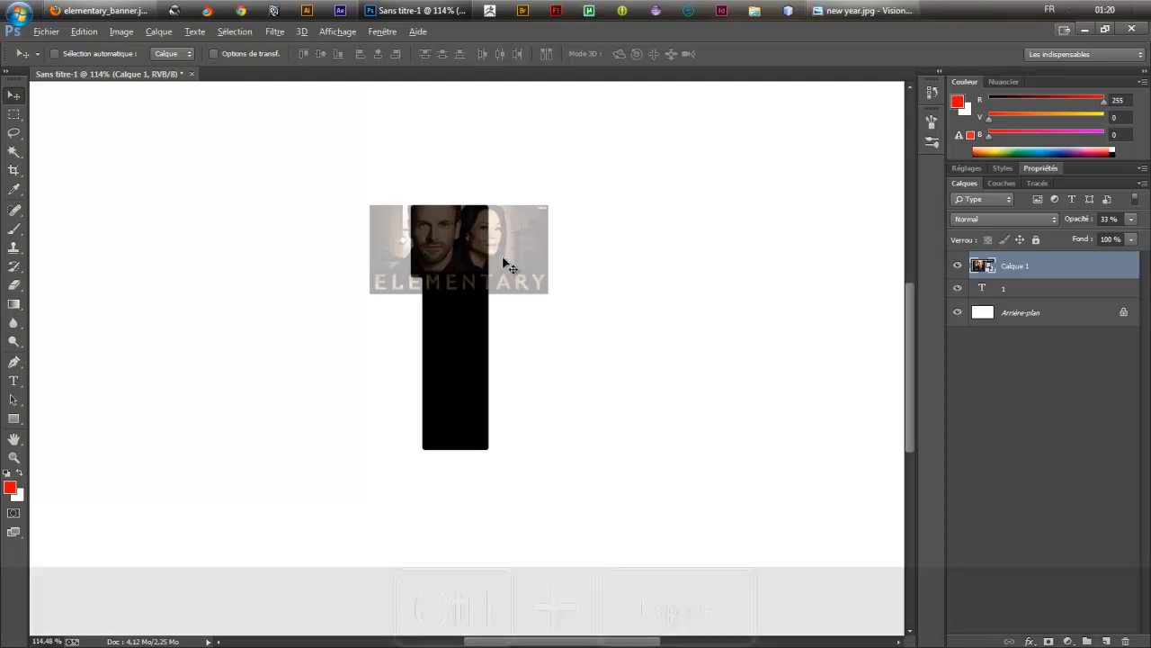
{"action": "left_click_drag", "start_coordinate": [429, 241], "coordinate": [559, 246]}
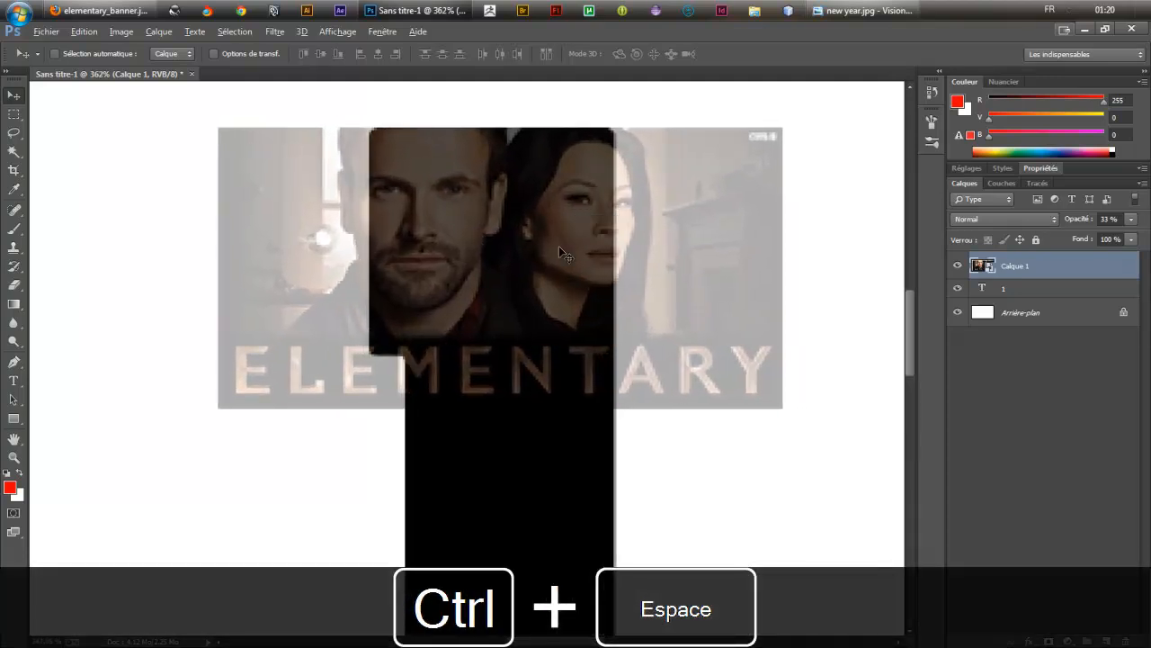
{"action": "key", "text": "ctrl+t"}
{"action": "left_click_drag", "start_coordinate": [213, 130], "coordinate": [341, 186]}
{"action": "left_click_drag", "start_coordinate": [552, 242], "coordinate": [493, 179]}
{"action": "left_click_drag", "start_coordinate": [280, 122], "coordinate": [249, 106]}
{"action": "left_click_drag", "start_coordinate": [476, 173], "coordinate": [482, 192]}
{"action": "key", "text": "Return"}
Bring the red-shirted cartoon character image from the Box-office-US tab in Firefox into the Photoshop document.
{"action": "left_click", "coordinate": [99, 10]}
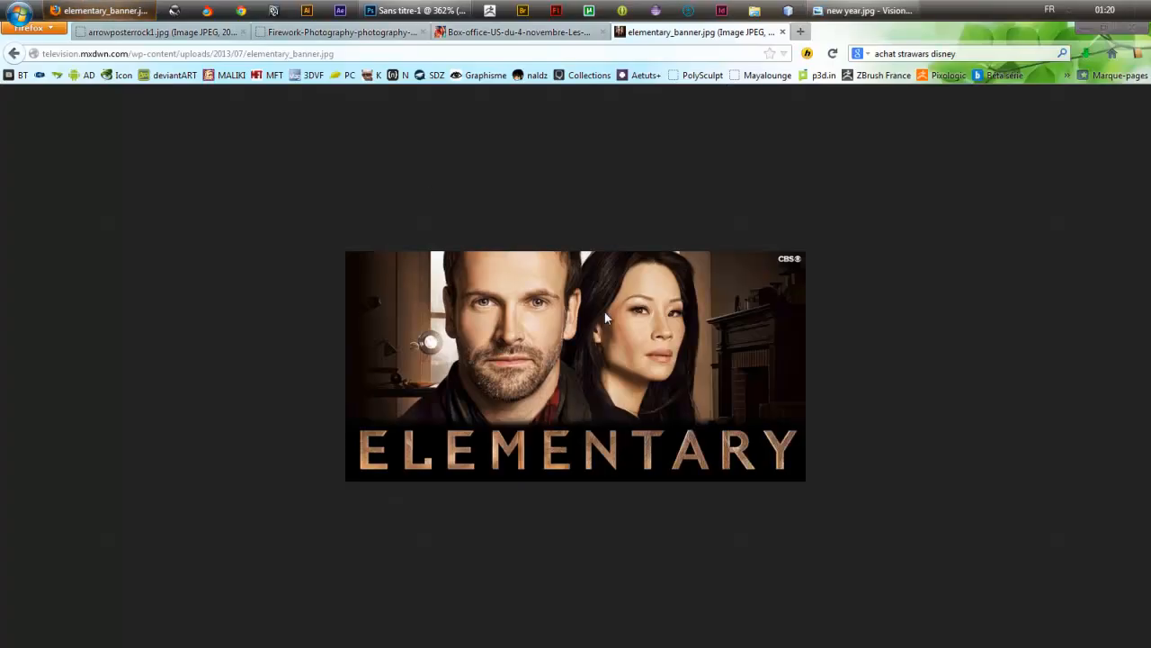
{"action": "left_click", "coordinate": [515, 32]}
{"action": "left_click_drag", "start_coordinate": [605, 327], "coordinate": [523, 444]}
Scale the cartoon image down to about 31% and place it over the 1 just below the Elementary banner.
{"action": "key", "text": "ctrl+space"}
{"action": "left_click_drag", "start_coordinate": [637, 410], "coordinate": [578, 423]}
{"action": "key", "text": "ctrl+t"}
{"action": "left_click_drag", "start_coordinate": [308, 238], "coordinate": [565, 408]}
{"action": "left_click_drag", "start_coordinate": [753, 468], "coordinate": [626, 453]}
{"action": "left_click_drag", "start_coordinate": [746, 598], "coordinate": [617, 509]}
{"action": "left_click_drag", "start_coordinate": [549, 455], "coordinate": [597, 461]}
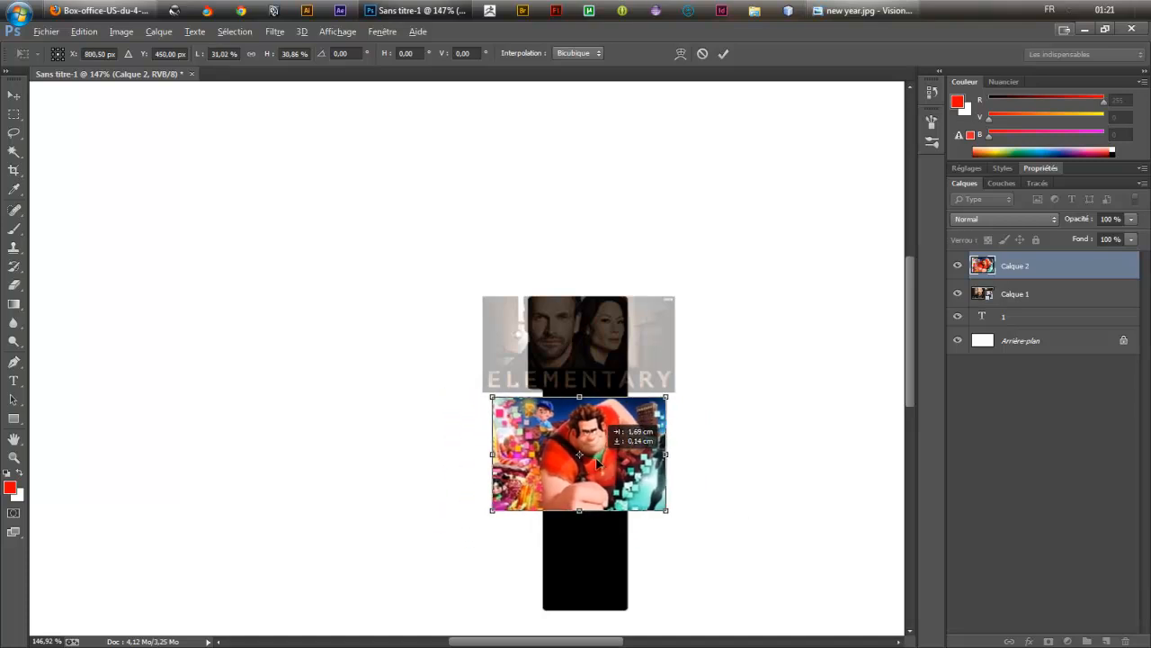
{"action": "key", "text": "Return"}
Nudge the cartoon image upward until it covers the banner's title strip.
{"action": "key", "text": "Up"}
{"action": "key", "text": "Up"}
{"action": "key", "text": "Up"}
{"action": "key", "text": "Up"}
{"action": "key", "text": "Up"}
{"action": "key", "text": "Up"}
{"action": "key", "text": "Up"}
{"action": "key", "text": "Down"}
{"action": "key", "text": "Down"}
{"action": "key", "text": "Down"}
{"action": "key", "text": "Up"}
{"action": "key", "text": "Up"}
{"action": "key", "text": "Up"}
{"action": "key", "text": "Up"}
{"action": "key", "text": "Up"}
{"action": "key", "text": "Up"}
{"action": "key", "text": "Up"}
{"action": "key", "text": "Up"}
{"action": "key", "text": "Up"}
{"action": "key", "text": "Up"}
{"action": "key", "text": "Up"}
{"action": "key", "text": "Up"}
{"action": "key", "text": "Up"}
{"action": "key", "text": "Up"}
{"action": "key", "text": "Up"}
{"action": "key", "text": "Up"}
{"action": "key", "text": "Up"}
{"action": "key", "text": "Up"}
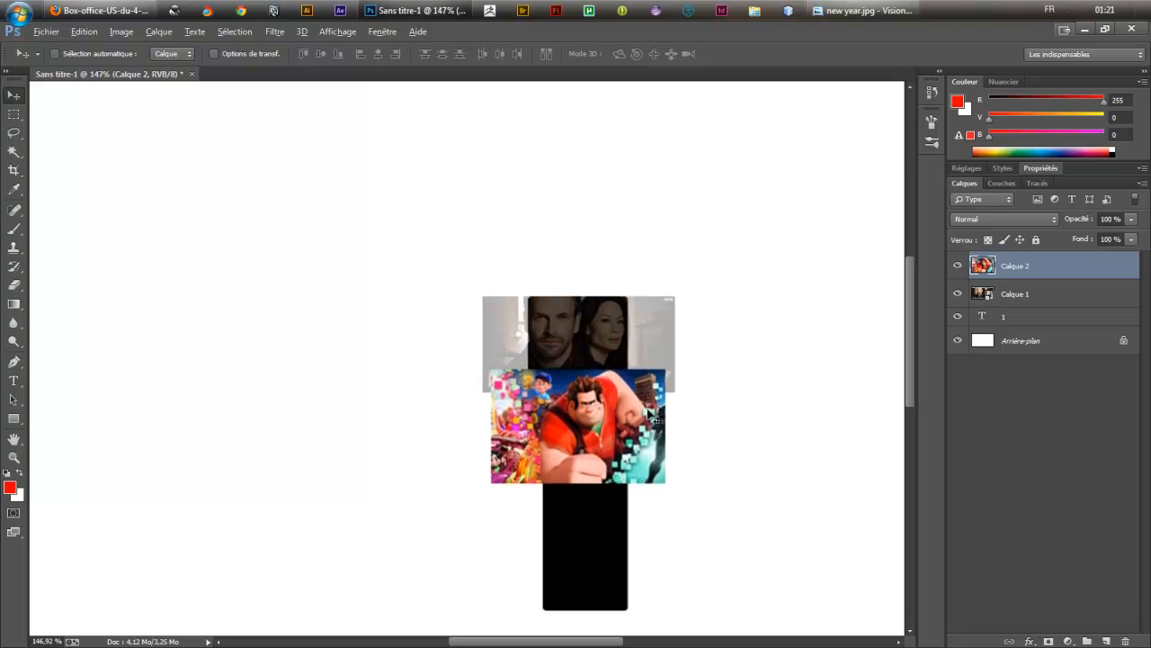
{"action": "key", "text": "Up"}
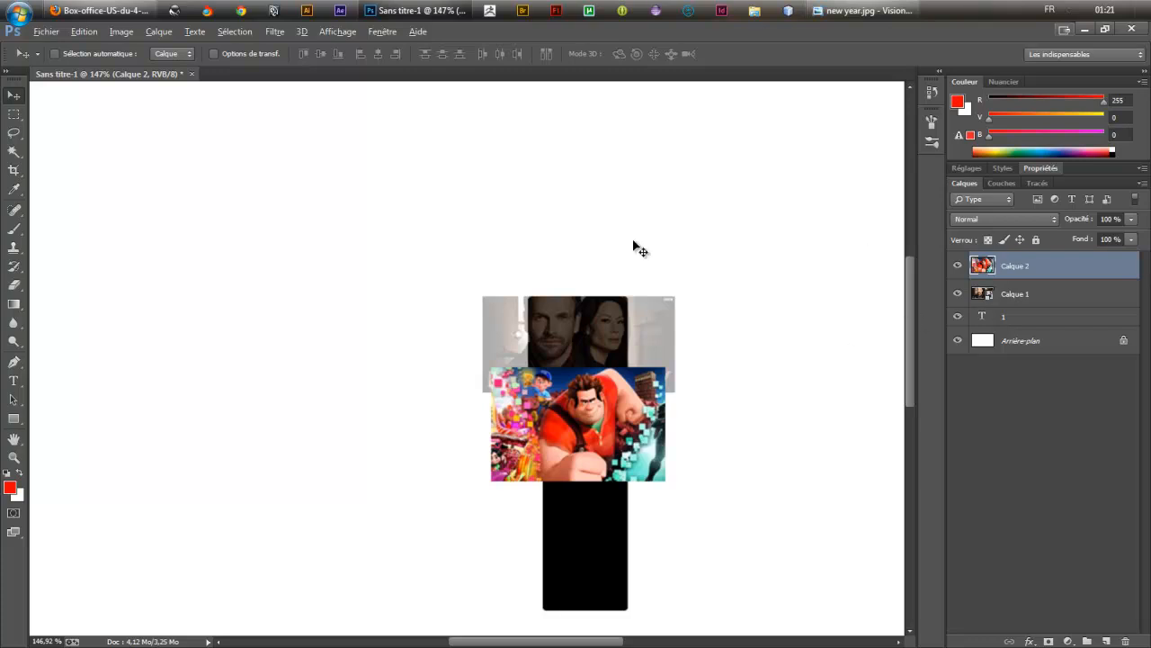
Lower the cartoon image layer's opacity to about 65% and shift the image slightly right over the 1.
{"action": "left_click_drag", "start_coordinate": [1083, 225], "coordinate": [1051, 225]}
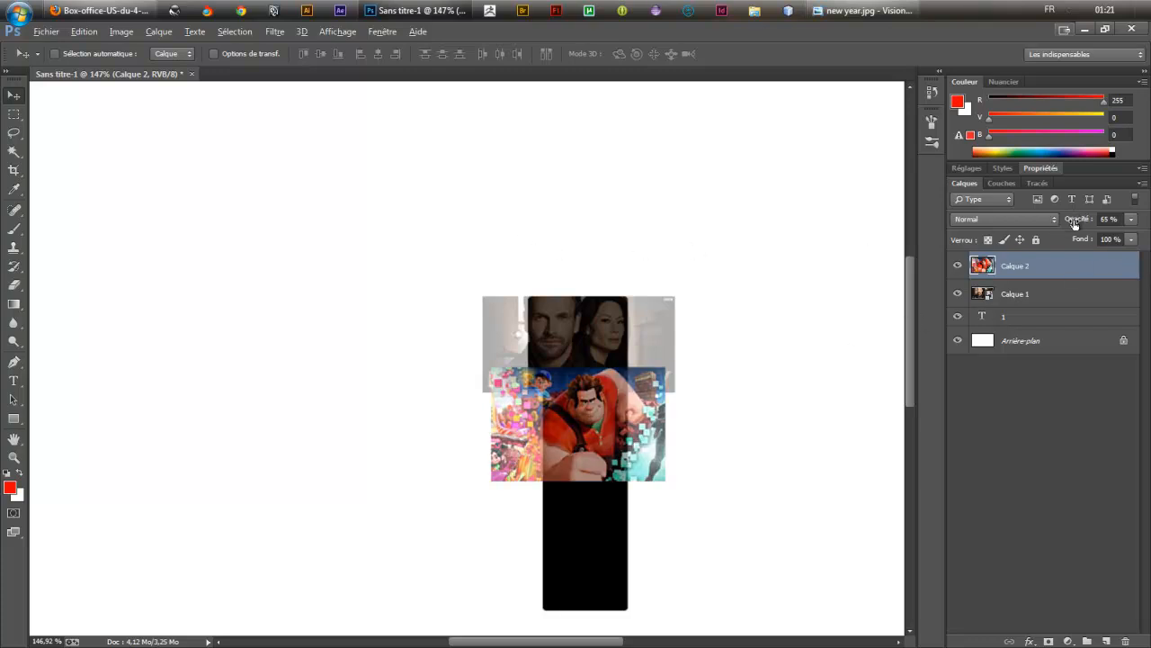
{"action": "left_click_drag", "start_coordinate": [553, 436], "coordinate": [564, 435]}
Bring the fireworks photograph from its Firefox tab into the Photoshop document as a new layer.
{"action": "left_click", "coordinate": [98, 11]}
{"action": "left_click", "coordinate": [350, 34]}
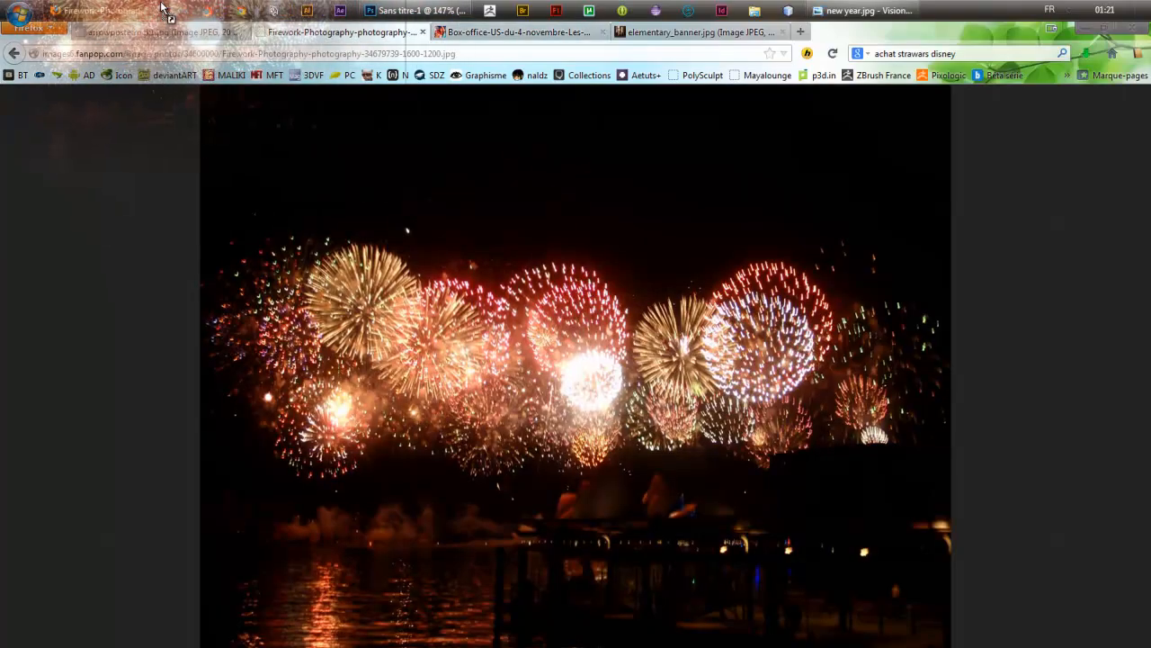
{"action": "left_click", "coordinate": [416, 11]}
{"action": "left_click_drag", "start_coordinate": [557, 490], "coordinate": [557, 490]}
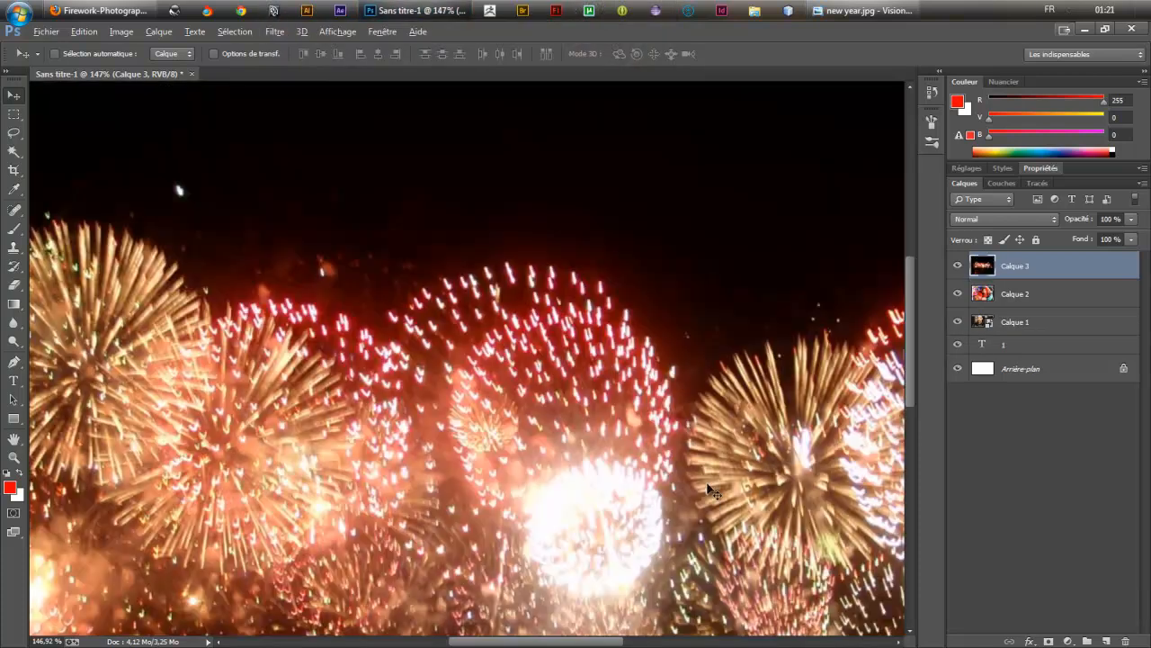
Scale the fireworks photograph down to 20% and place it below the cartoon image over the base of the 1.
{"action": "key", "text": "ctrl+0"}
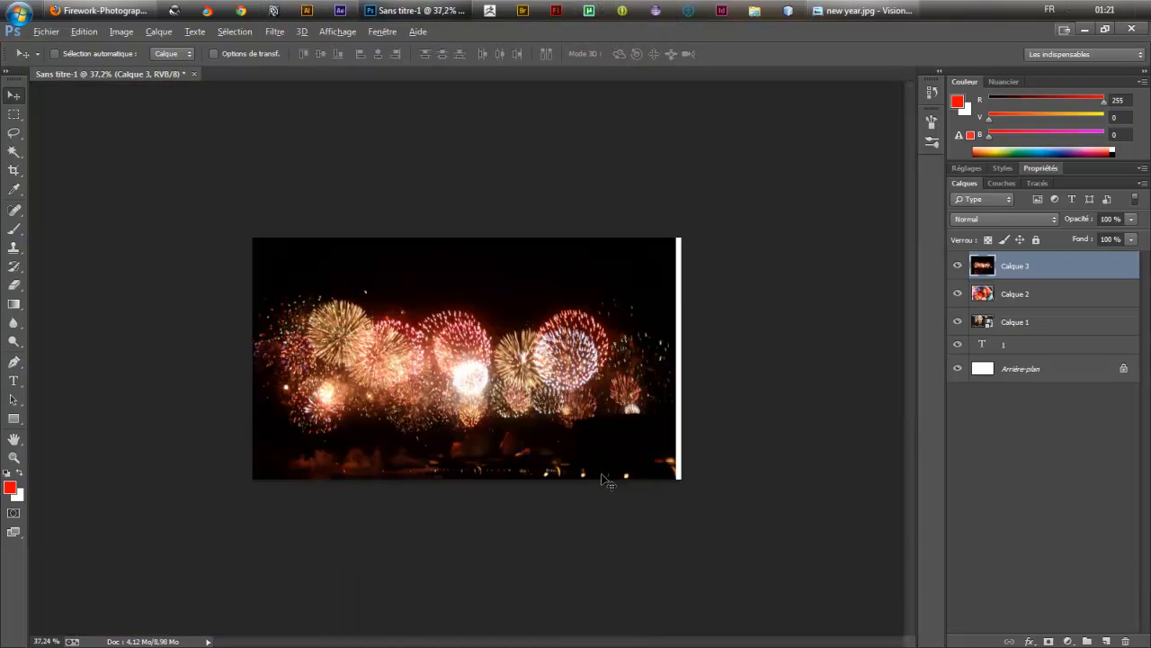
{"action": "key", "text": "ctrl+t"}
{"action": "left_click_drag", "start_coordinate": [249, 211], "coordinate": [485, 387]}
{"action": "left_click_drag", "start_coordinate": [580, 436], "coordinate": [501, 396]}
Shrink the fireworks photograph to about 14%, overlap it with the cartoon image over the base of the 1, and set its opacity to 29%.
{"action": "key", "text": "ctrl+space"}
{"action": "left_click_drag", "start_coordinate": [335, 338], "coordinate": [491, 416]}
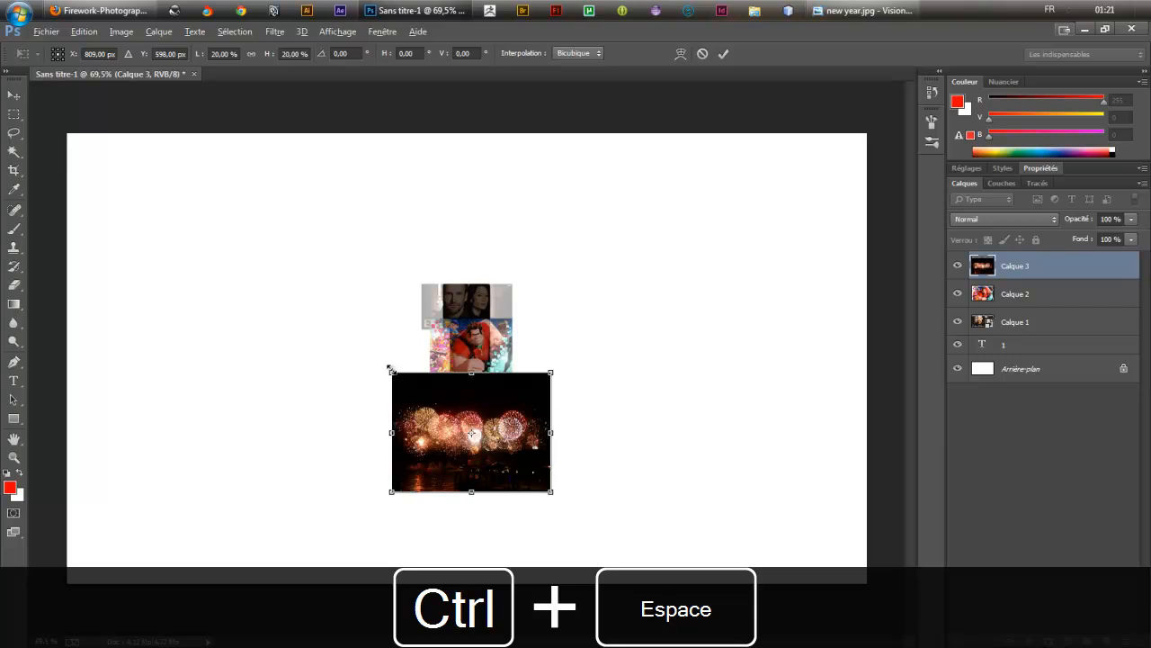
{"action": "left_click_drag", "start_coordinate": [423, 418], "coordinate": [481, 423]}
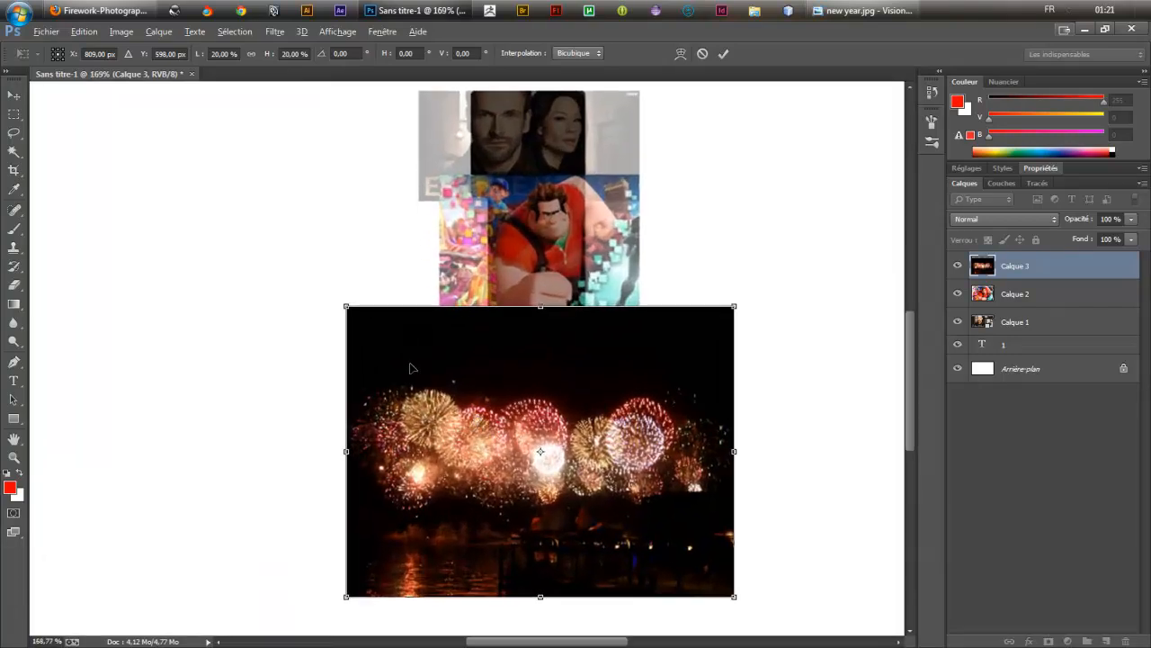
{"action": "left_click_drag", "start_coordinate": [345, 306], "coordinate": [433, 371]}
{"action": "left_click_drag", "start_coordinate": [538, 410], "coordinate": [531, 297]}
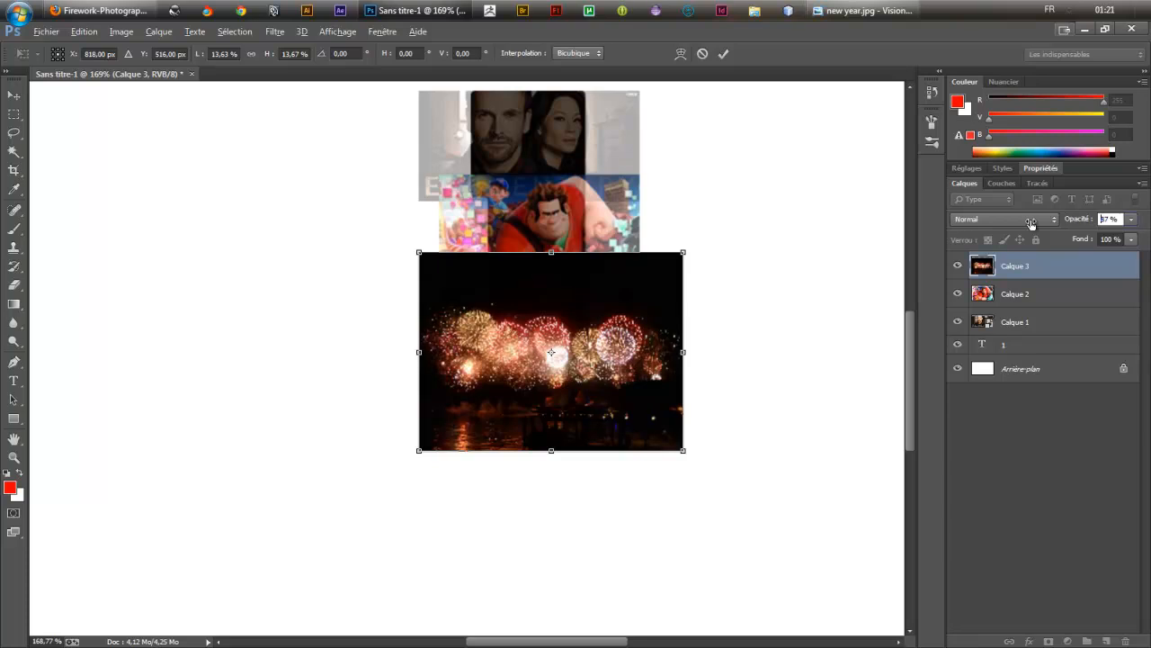
{"action": "left_click_drag", "start_coordinate": [1032, 223], "coordinate": [1029, 223]}
{"action": "left_click_drag", "start_coordinate": [529, 325], "coordinate": [531, 323]}
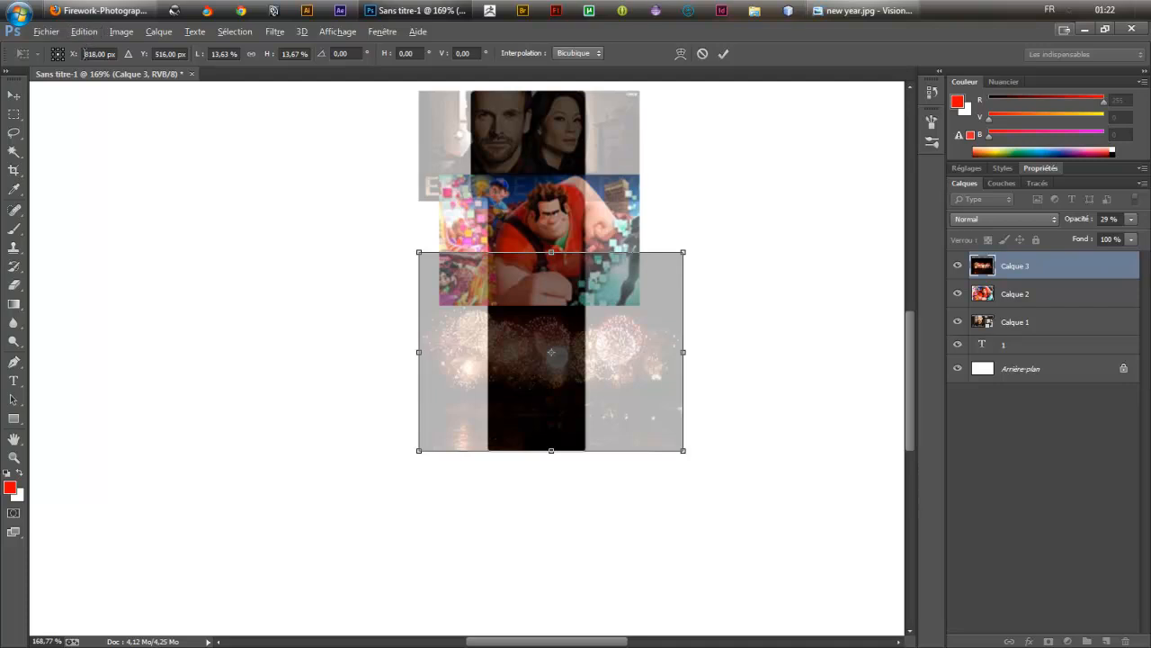
Try to bring the arrowposterrock1.jpg image from Firefox into the Photoshop document, and commit the fireworks photograph's transform.
{"action": "left_click", "coordinate": [50, 31]}
{"action": "left_click", "coordinate": [99, 10]}
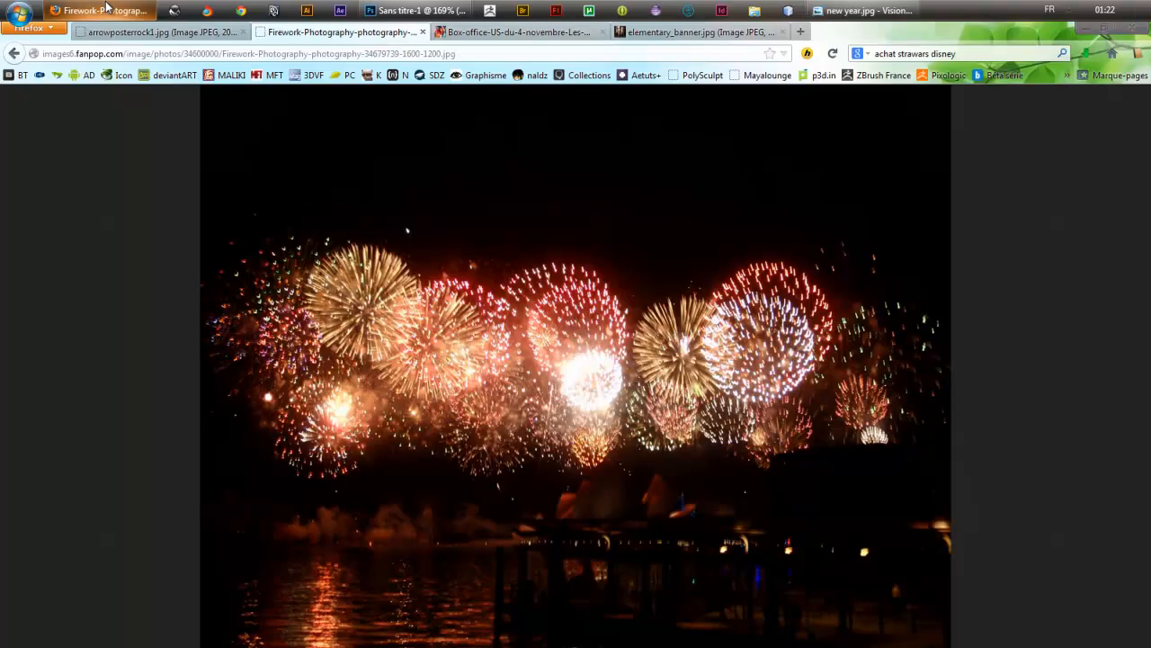
{"action": "left_click", "coordinate": [189, 33]}
{"action": "left_click_drag", "start_coordinate": [597, 262], "coordinate": [554, 358]}
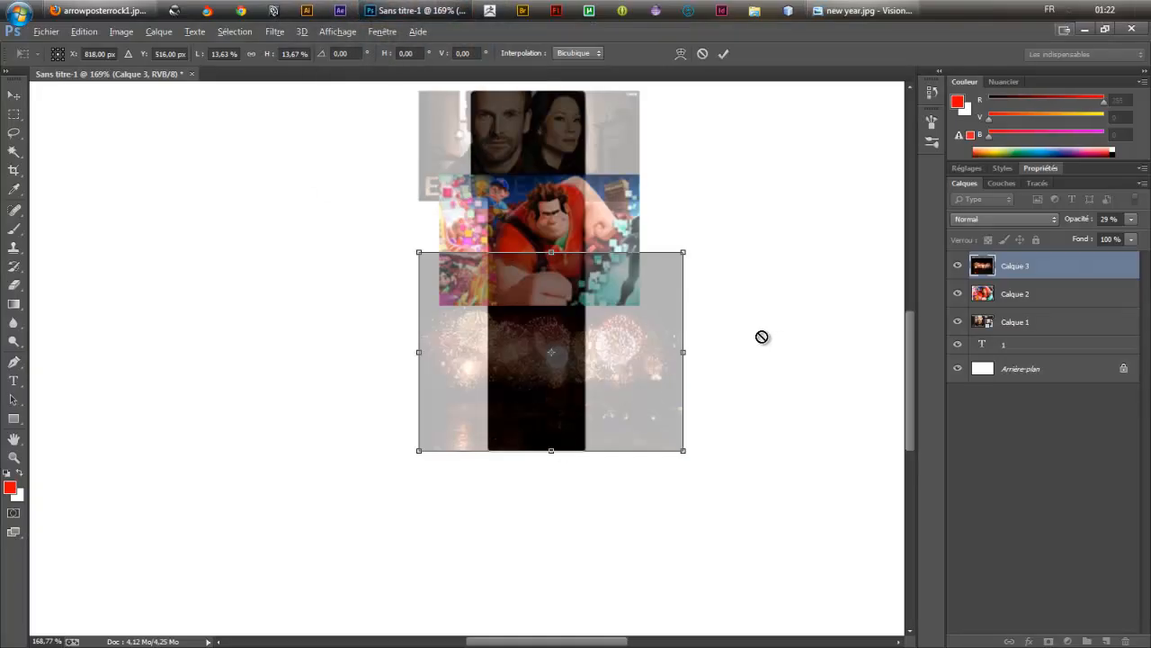
{"action": "key", "text": "Return"}
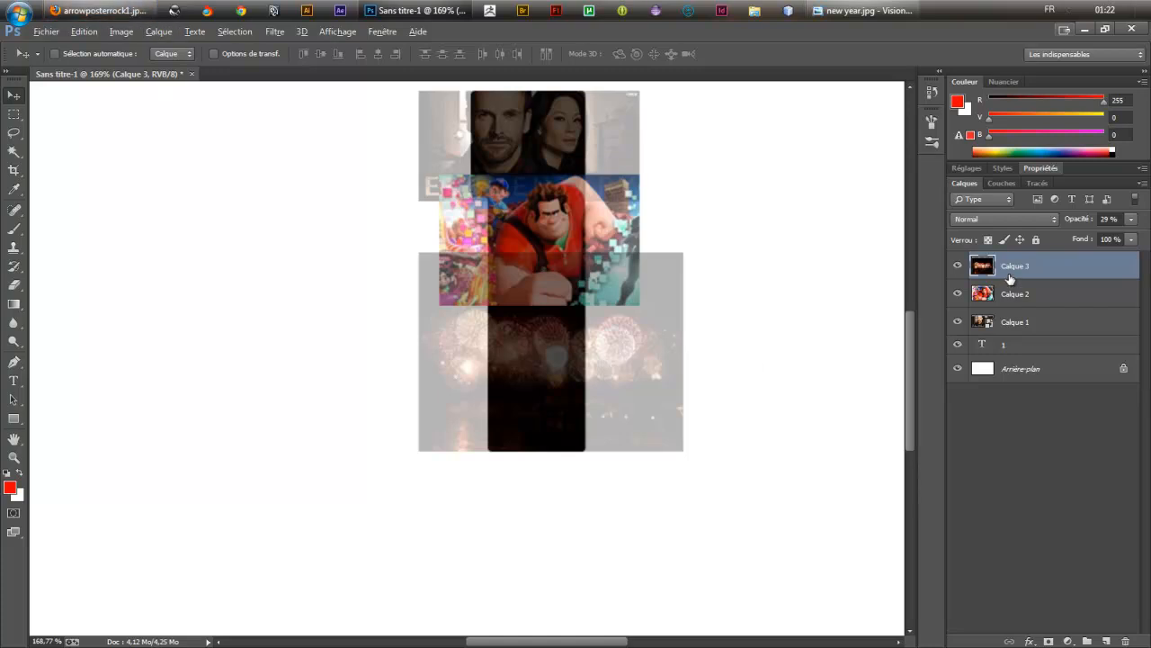
Move the fireworks photograph down so its upper edge meets the lower edge of the cartoon image.
{"action": "left_click_drag", "start_coordinate": [573, 359], "coordinate": [570, 419]}
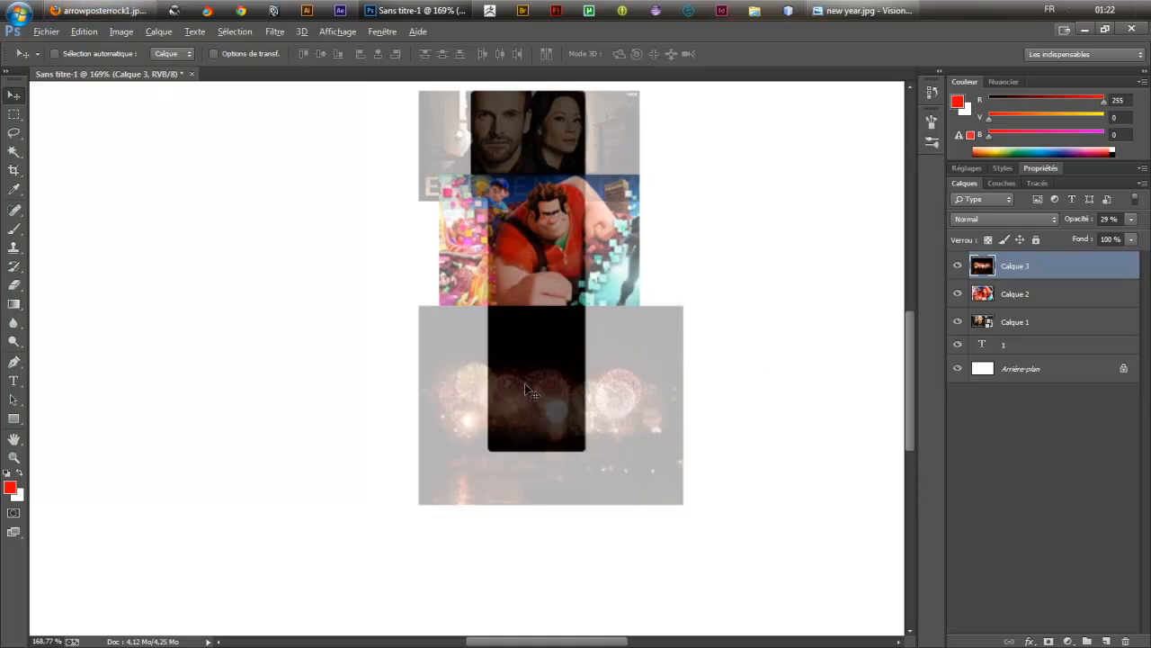
Try to place the Arrow poster directly from Firefox into the Photoshop document, shrunk over the base of the 1.
{"action": "left_click", "coordinate": [99, 10]}
{"action": "left_click", "coordinate": [415, 10]}
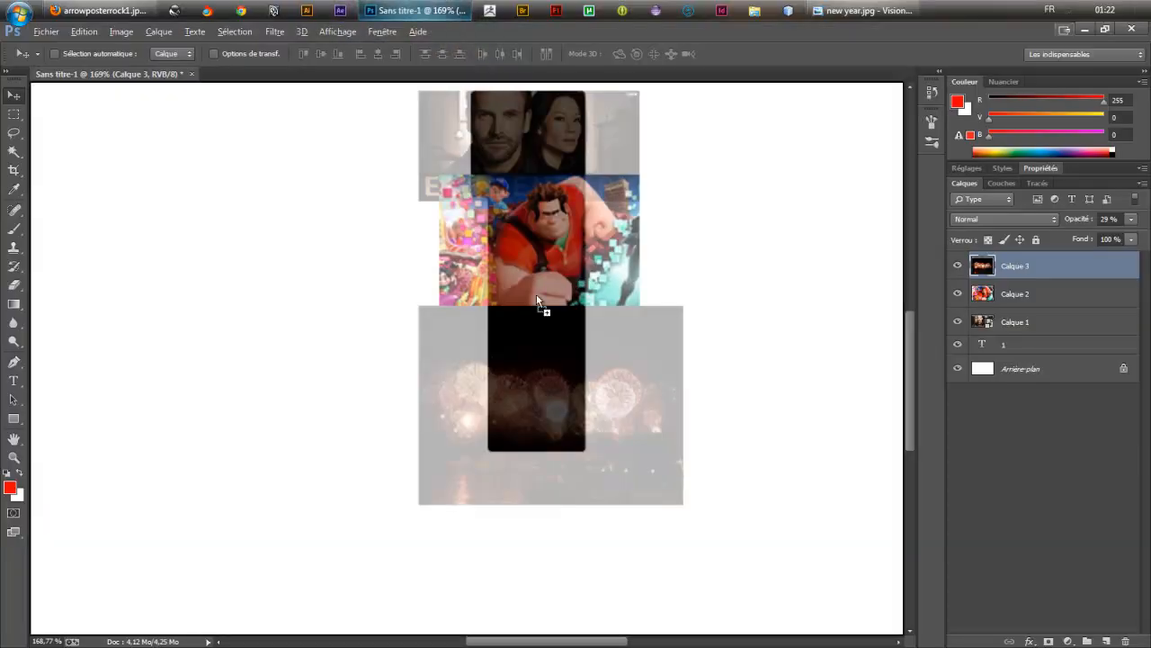
{"action": "left_click_drag", "start_coordinate": [542, 303], "coordinate": [544, 306]}
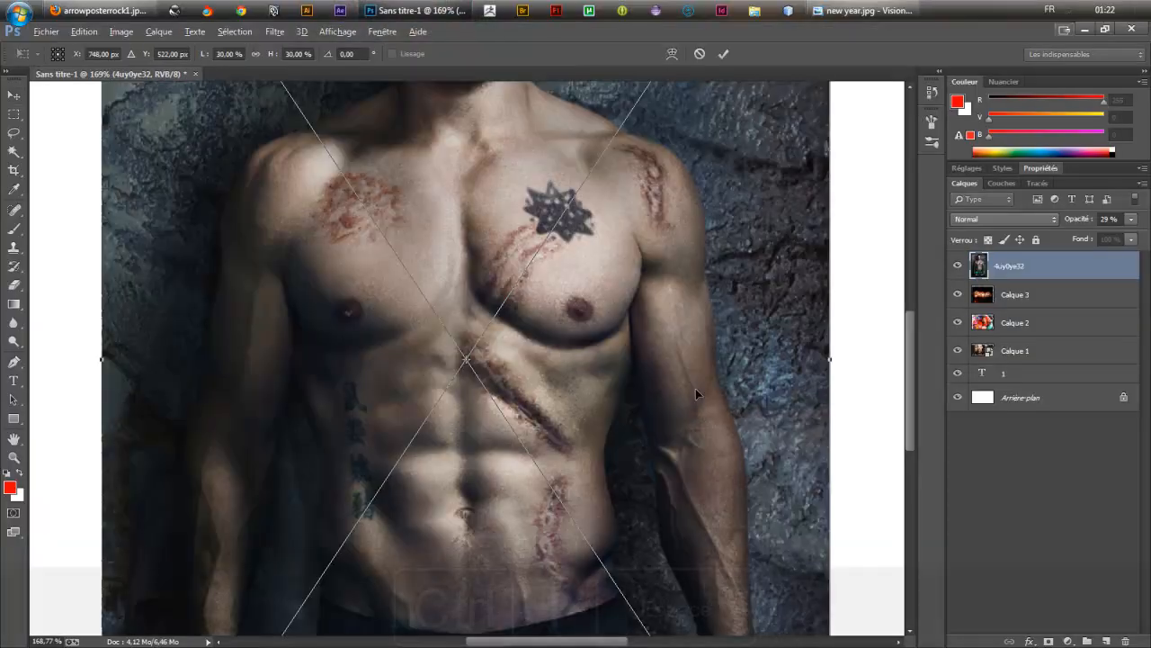
{"action": "key", "text": "ctrl+space"}
{"action": "left_click_drag", "start_coordinate": [751, 411], "coordinate": [703, 403]}
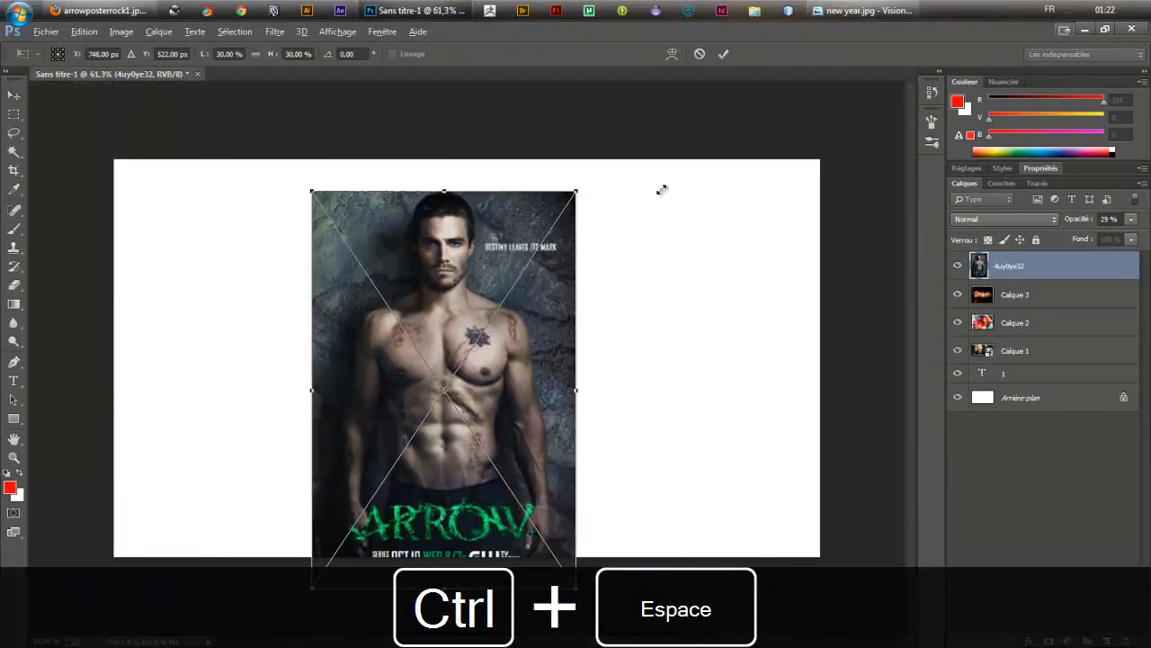
{"action": "left_click_drag", "start_coordinate": [579, 189], "coordinate": [600, 583]}
{"action": "key", "text": "ctrl+space"}
{"action": "key", "text": "Return"}
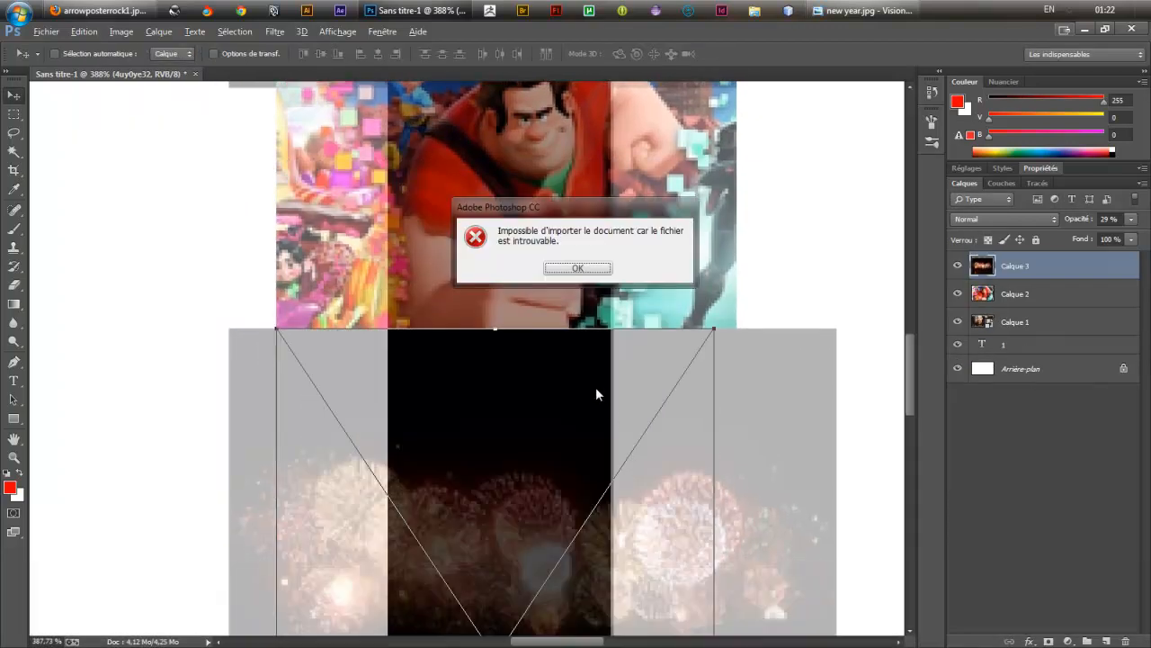
{"action": "left_click", "coordinate": [578, 268]}
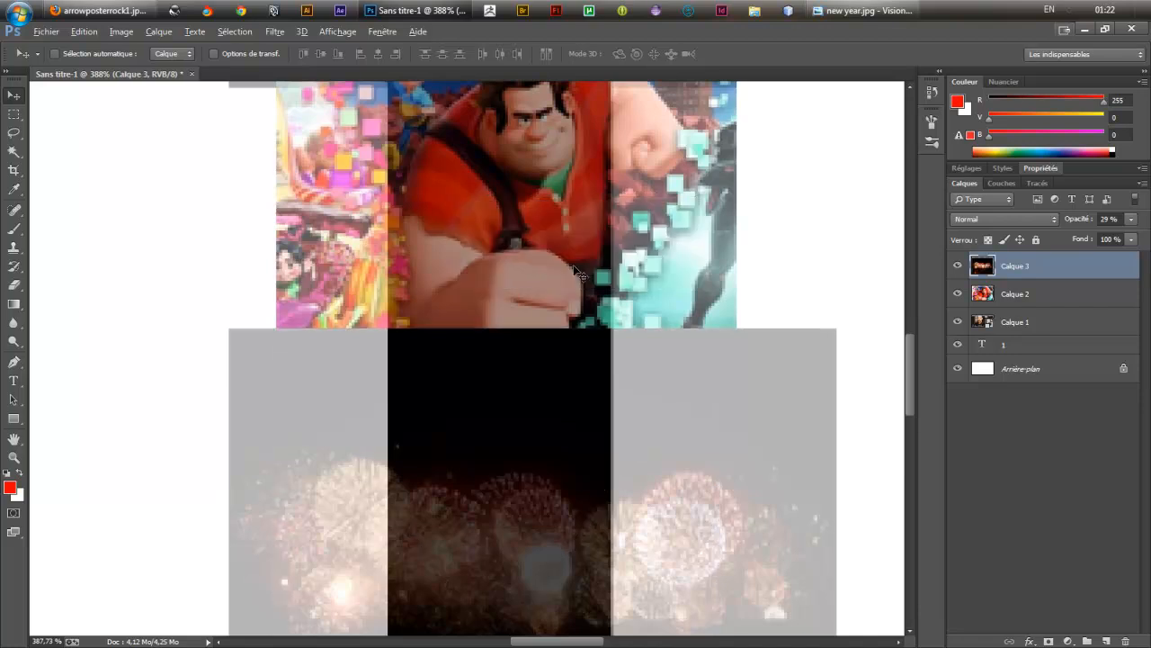
Switch to Firefox and save the Arrow poster to the desktop as arrowposterrock1.jpg.
{"action": "left_click", "coordinate": [72, 11]}
{"action": "right_click", "coordinate": [617, 237]}
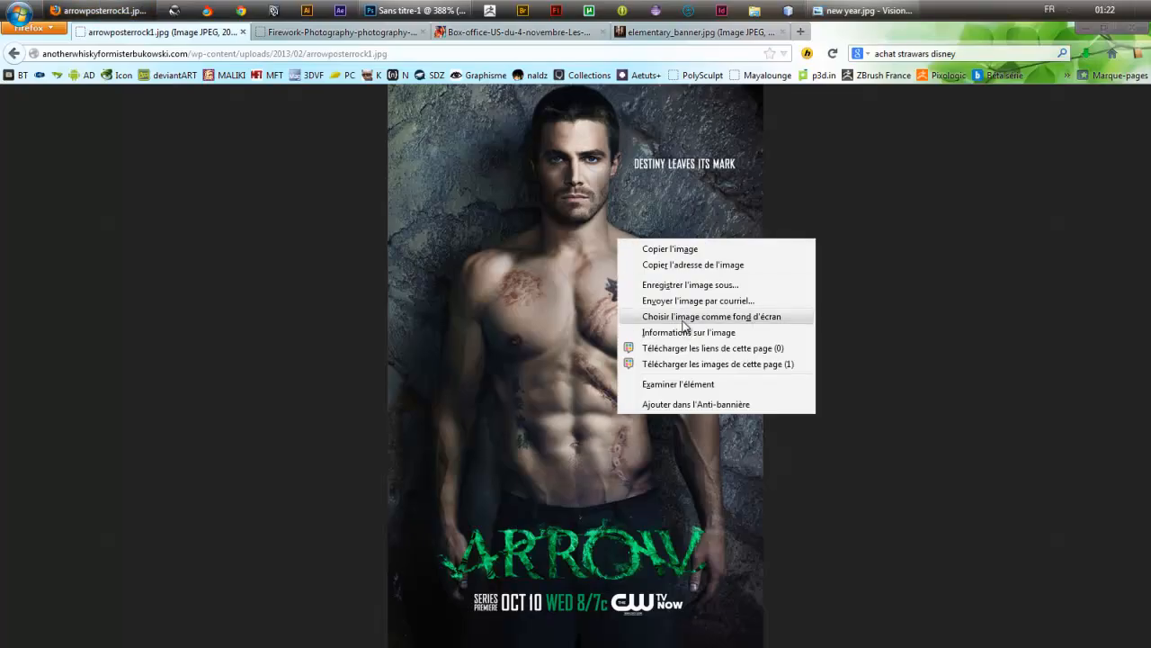
{"action": "left_click", "coordinate": [677, 289]}
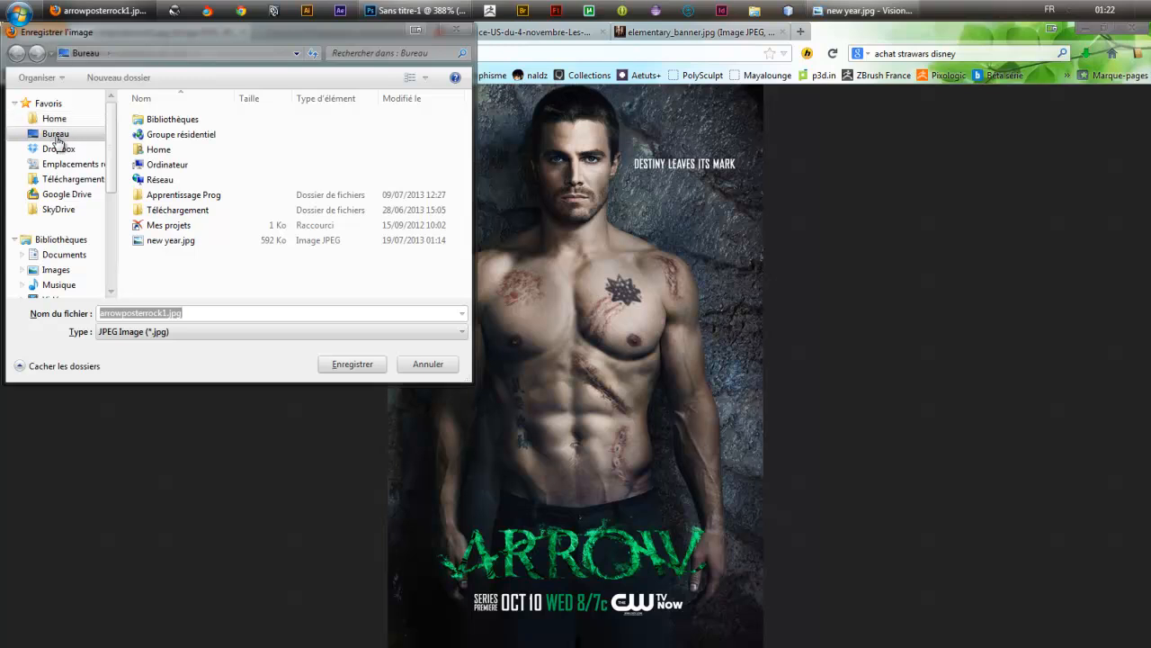
{"action": "left_click", "coordinate": [353, 364]}
Place arrowposterrock1.jpg from the desktop into the Photoshop document, shrink it, and position it directly below the cartoon image over the 1.
{"action": "key", "text": "super+d"}
{"action": "left_click_drag", "start_coordinate": [238, 595], "coordinate": [558, 358]}
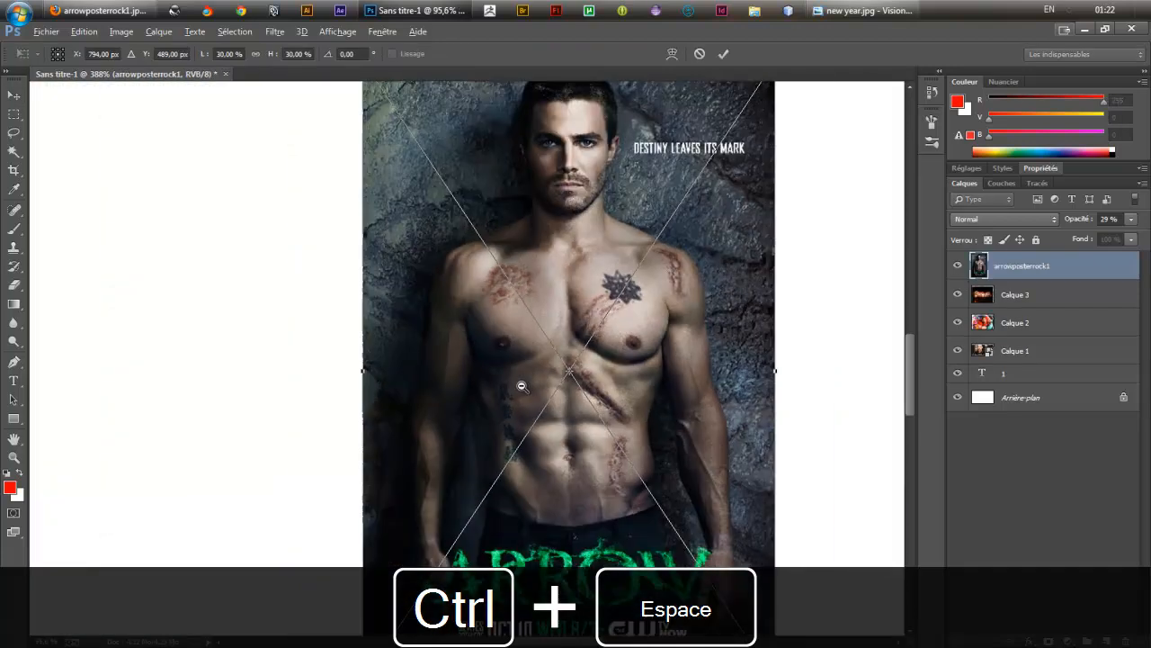
{"action": "left_click_drag", "start_coordinate": [613, 340], "coordinate": [560, 340]}
{"action": "left_click_drag", "start_coordinate": [316, 153], "coordinate": [527, 356]}
{"action": "key", "text": "Return"}
{"action": "left_click_drag", "start_coordinate": [484, 319], "coordinate": [506, 474]}
{"action": "left_click_drag", "start_coordinate": [546, 440], "coordinate": [520, 445]}
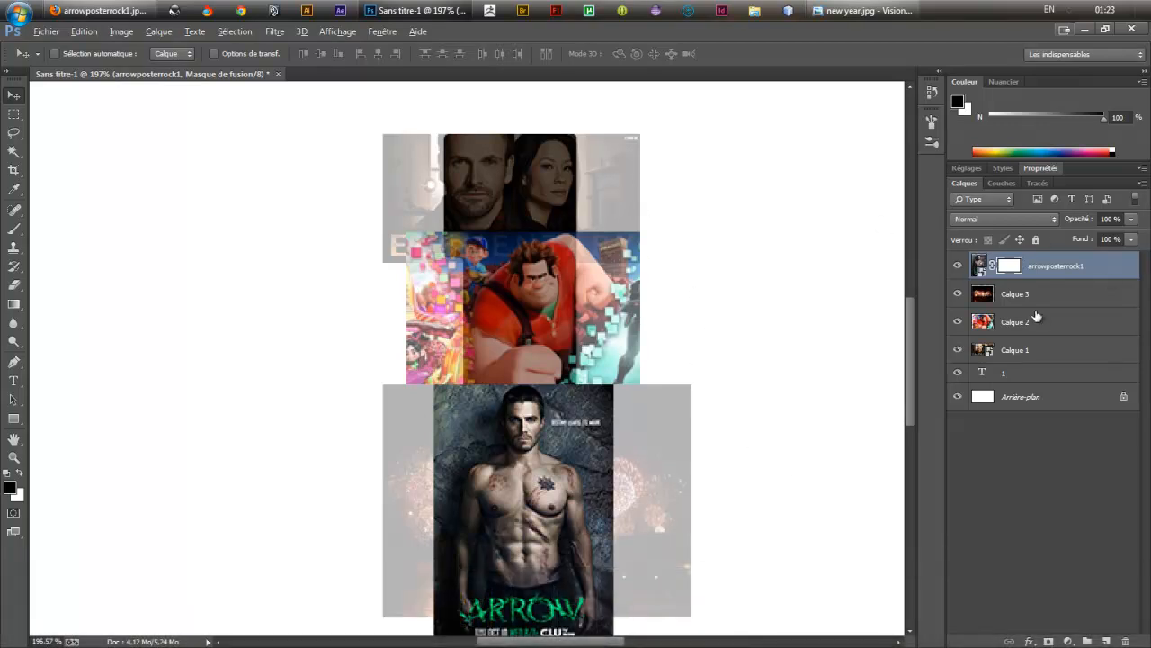
Mask the Calque 1 series image with the outline of the 1, set its opacity to 100%, and clear any selection.
{"action": "left_click", "coordinate": [983, 374], "text": "ctrl"}
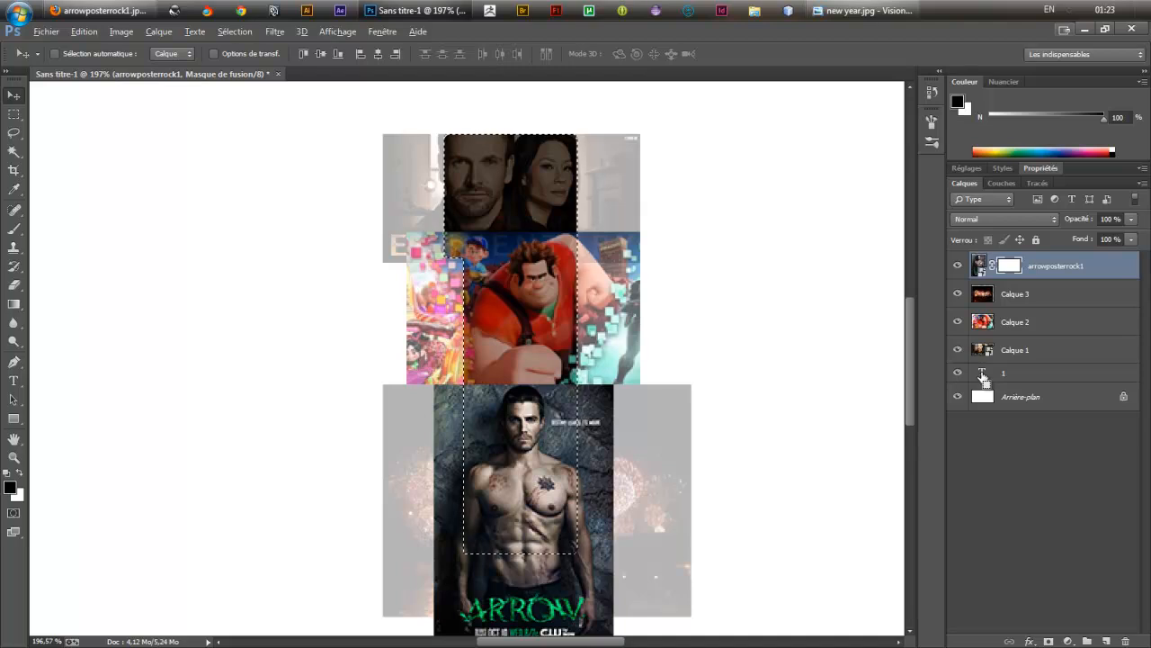
{"action": "left_click", "coordinate": [1025, 297]}
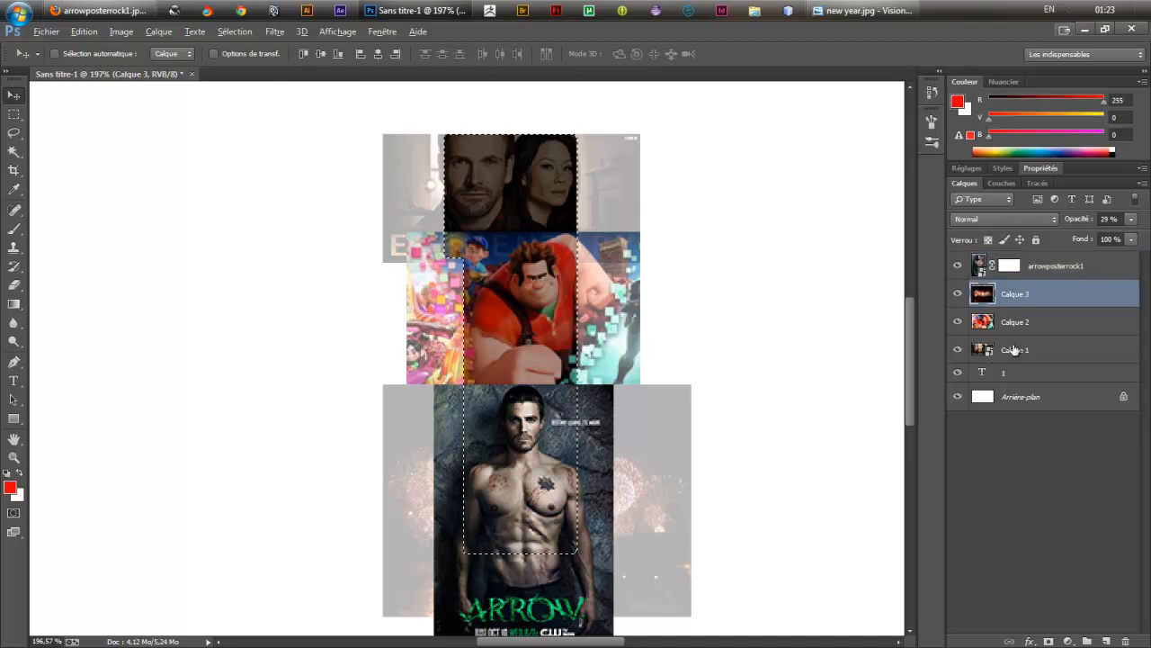
{"action": "left_click", "coordinate": [1016, 351]}
{"action": "left_click", "coordinate": [1048, 641]}
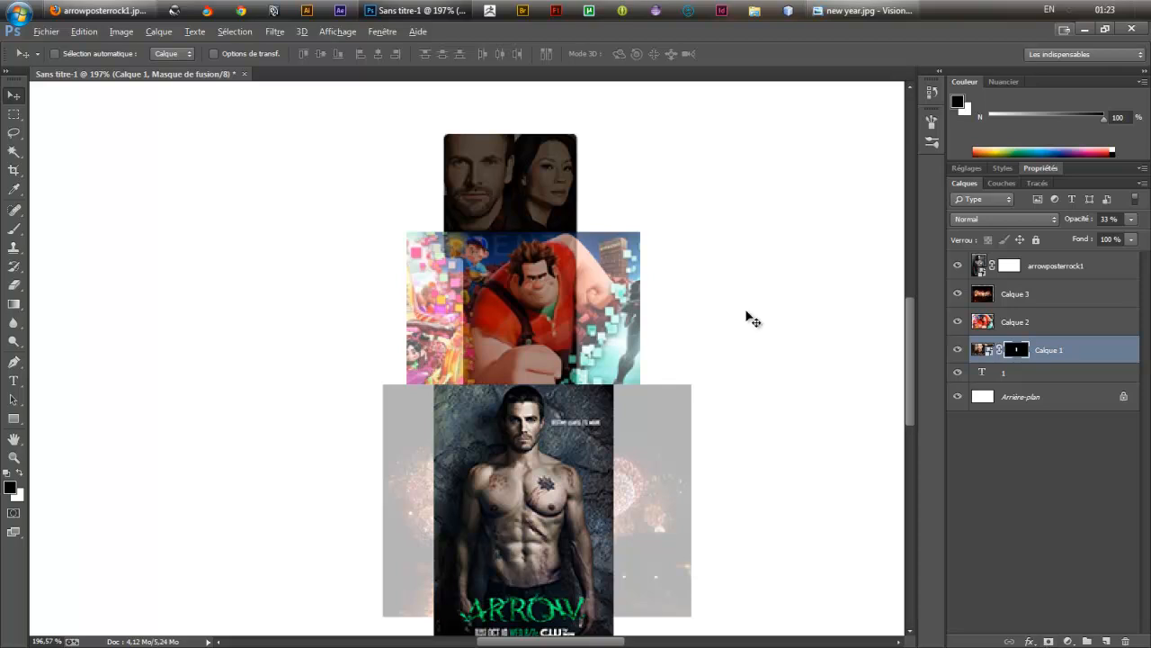
{"action": "left_click", "coordinate": [1077, 219]}
{"action": "type", "text": "100"}
{"action": "key", "text": "Return"}
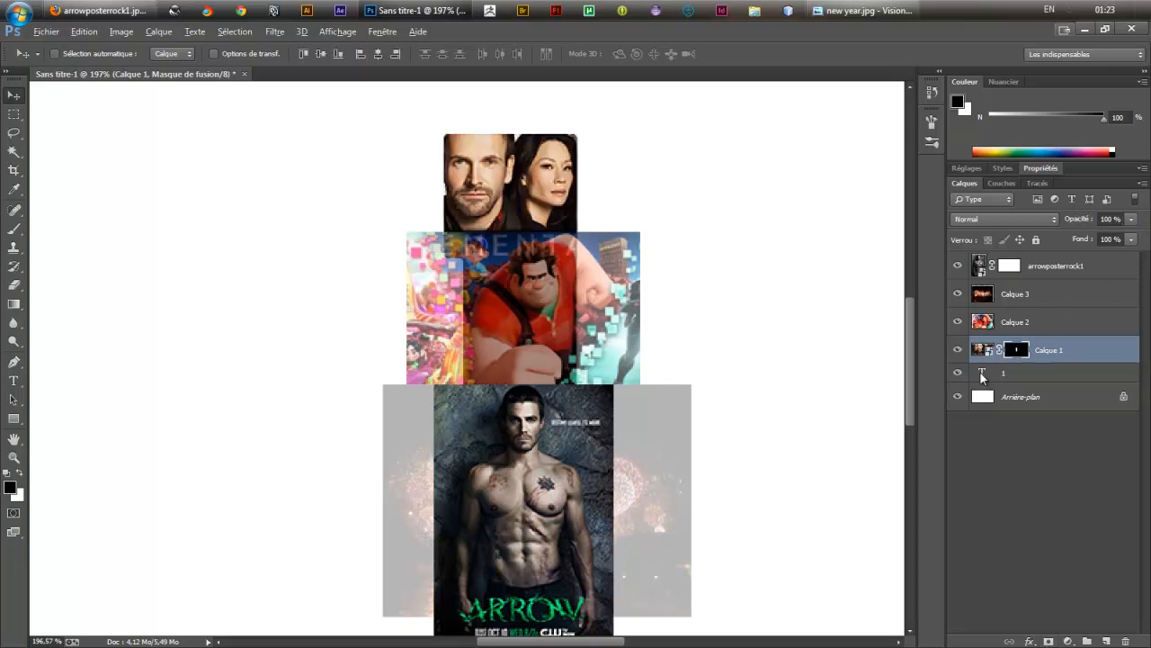
{"action": "key", "text": "ctrl+d"}
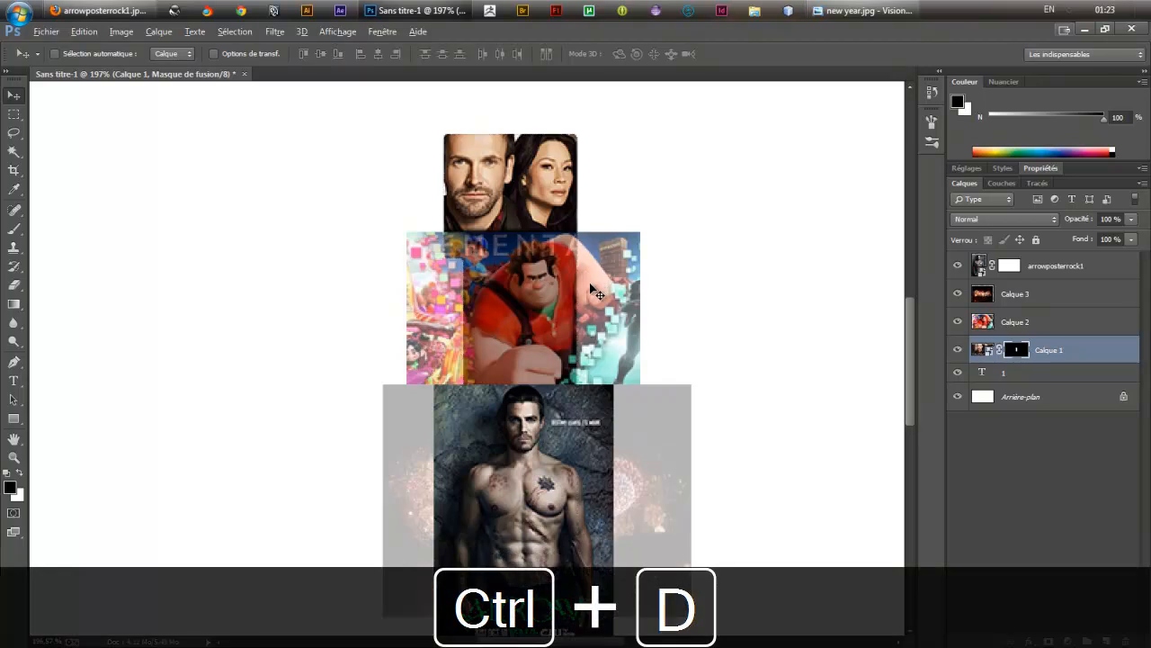
Mask the Calque 2 cartoon image with the outline of the 1 and set its opacity to 100%.
{"action": "left_click", "coordinate": [1033, 324]}
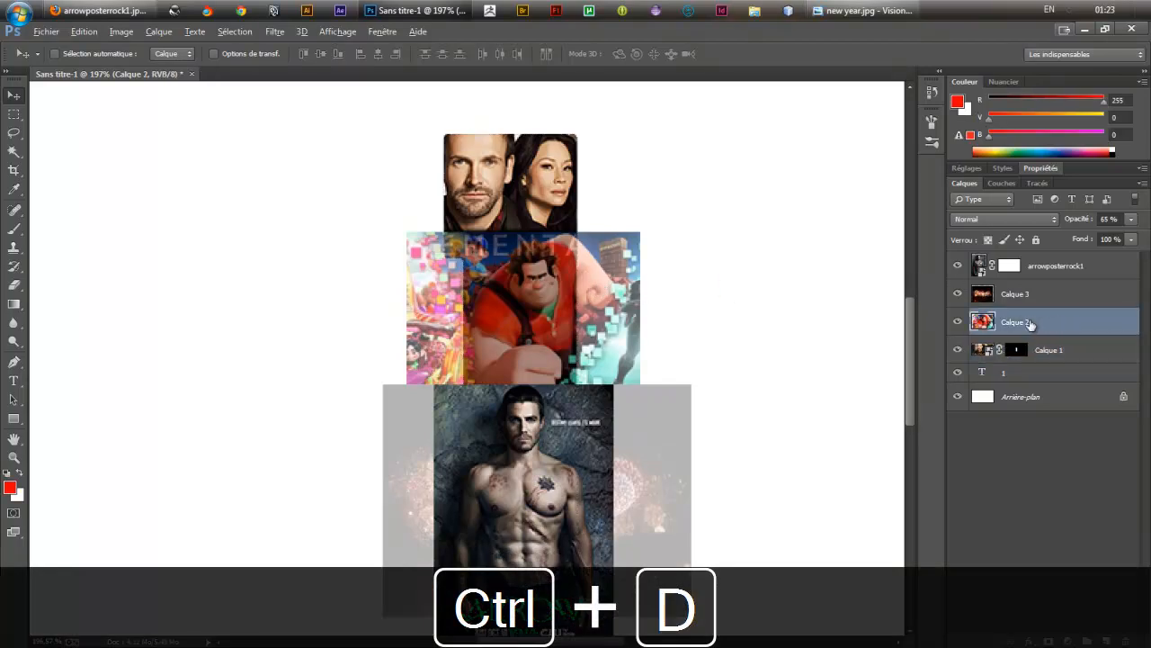
{"action": "left_click", "coordinate": [992, 394]}
{"action": "left_click", "coordinate": [982, 372], "text": "ctrl"}
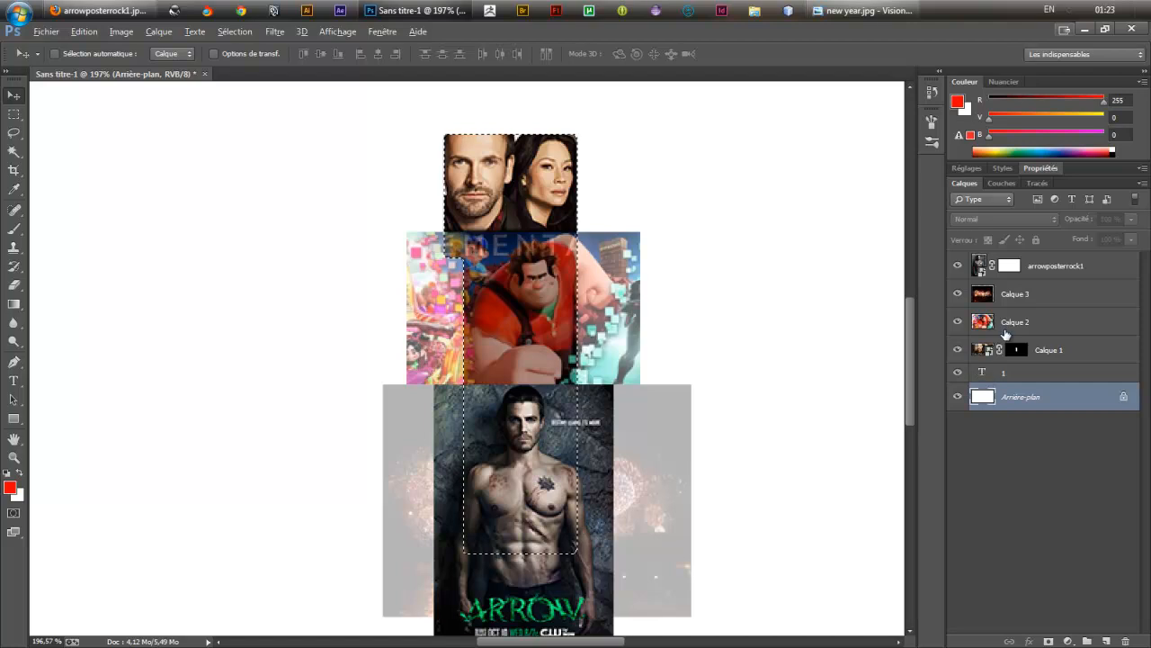
{"action": "left_click", "coordinate": [1004, 326]}
{"action": "left_click", "coordinate": [1049, 641]}
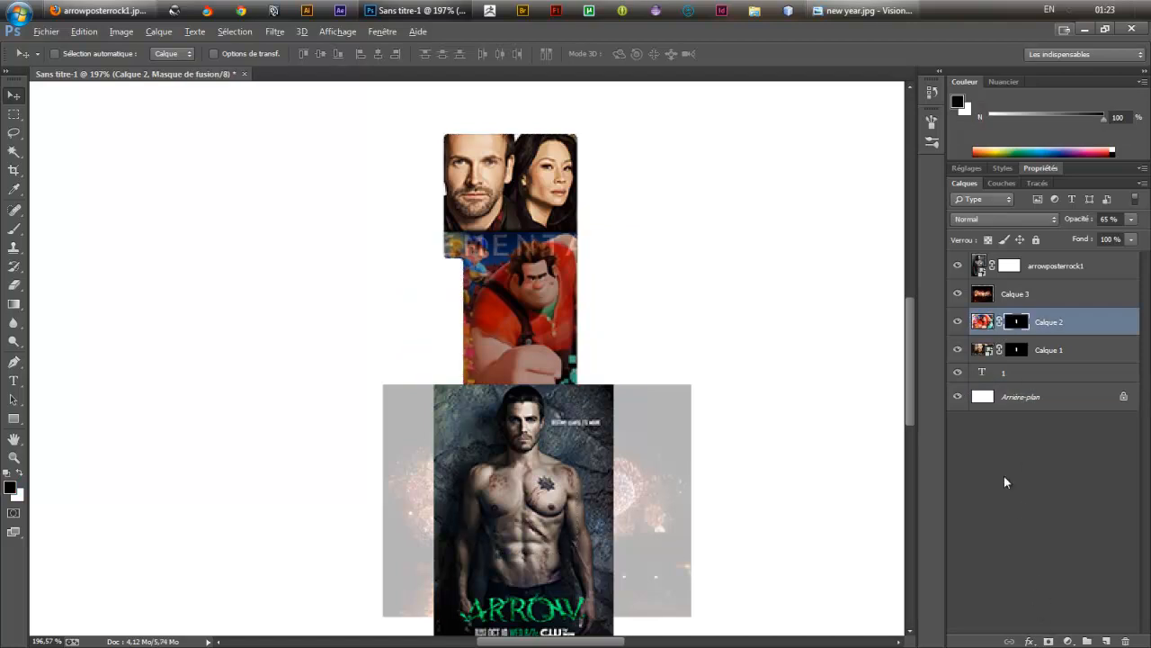
{"action": "left_click_drag", "start_coordinate": [1088, 219], "coordinate": [1120, 220]}
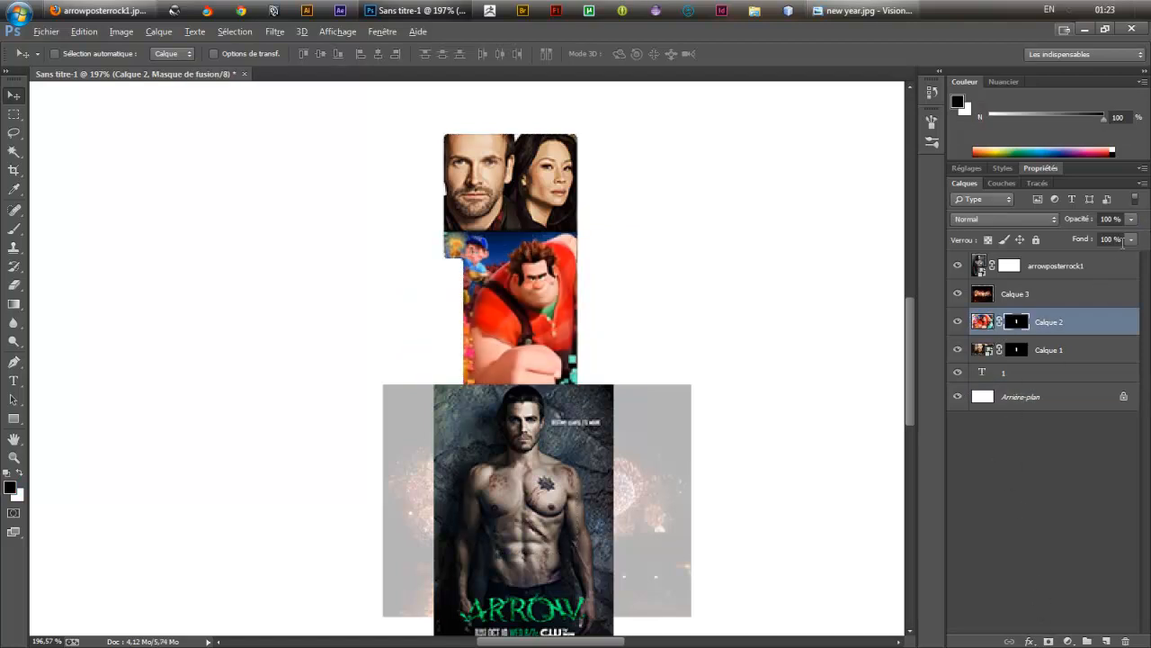
Mask the Calque 3 fireworks photograph with the outline of the 1.
{"action": "left_click", "coordinate": [1086, 295]}
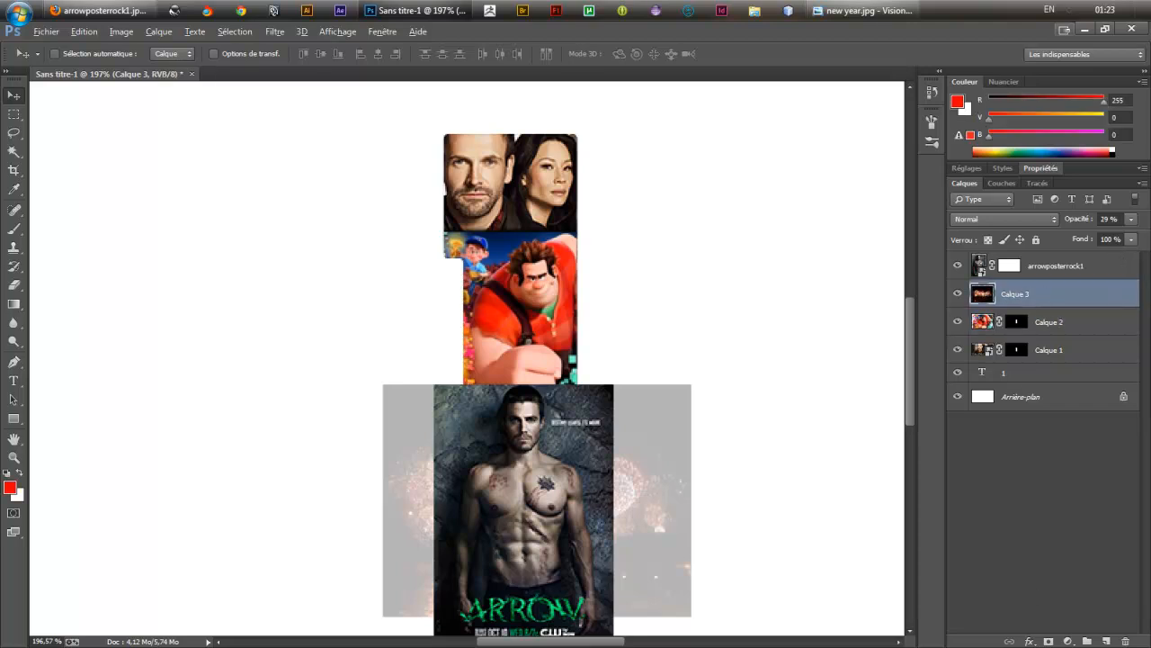
{"action": "left_click", "coordinate": [982, 372], "text": "ctrl"}
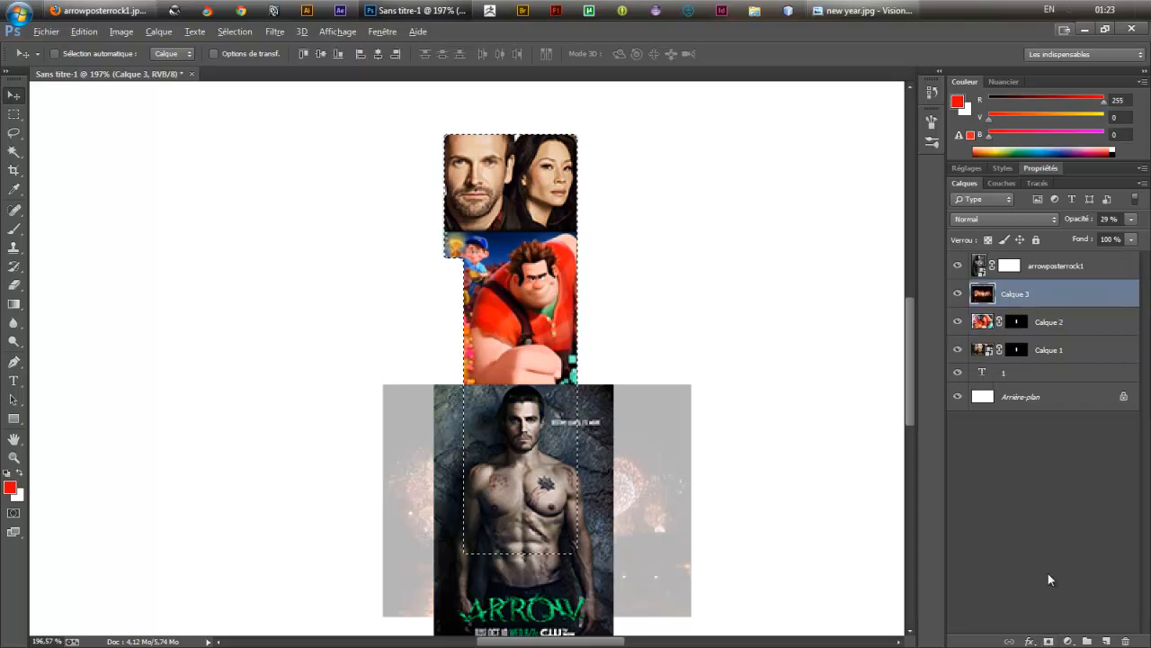
{"action": "left_click", "coordinate": [1048, 642]}
Replace the blank mask on the arrowposterrock1 layer with a mask made from the outline of the 1.
{"action": "left_click", "coordinate": [1046, 261]}
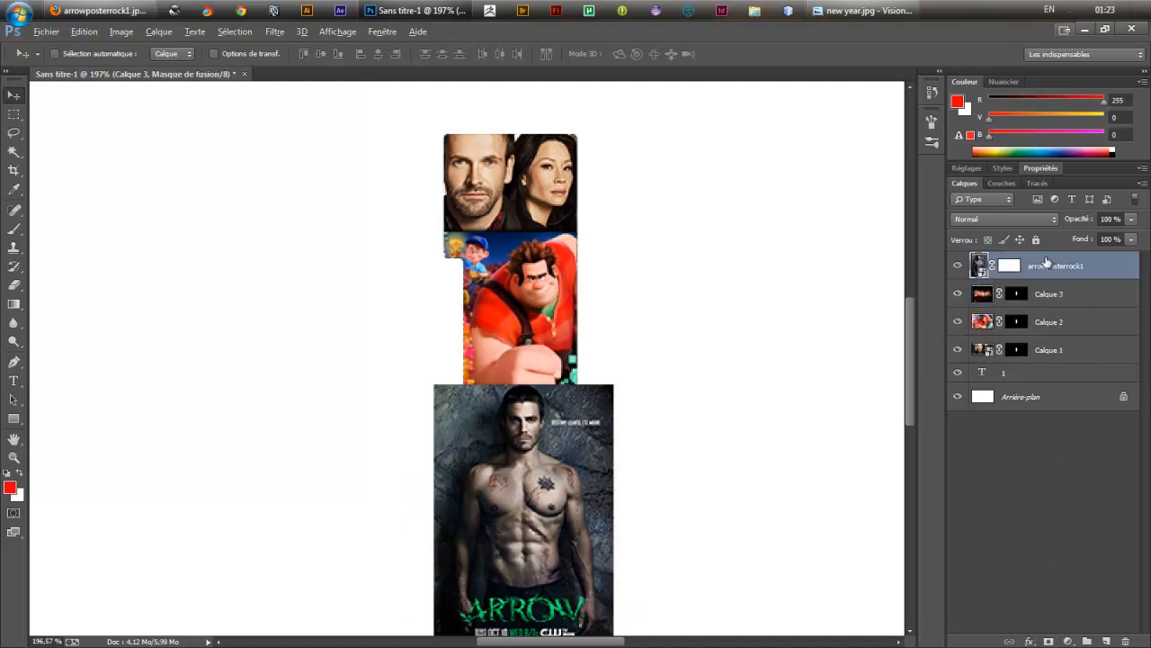
{"action": "left_click_drag", "start_coordinate": [1130, 644], "coordinate": [1127, 642]}
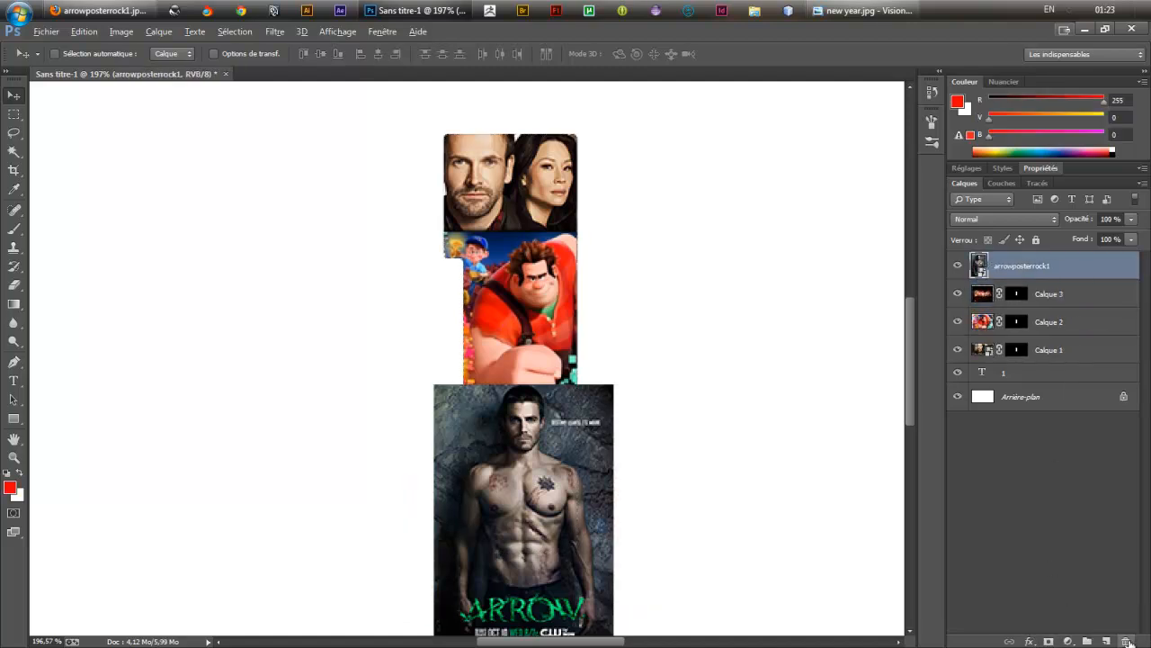
{"action": "left_click", "coordinate": [982, 372], "text": "ctrl"}
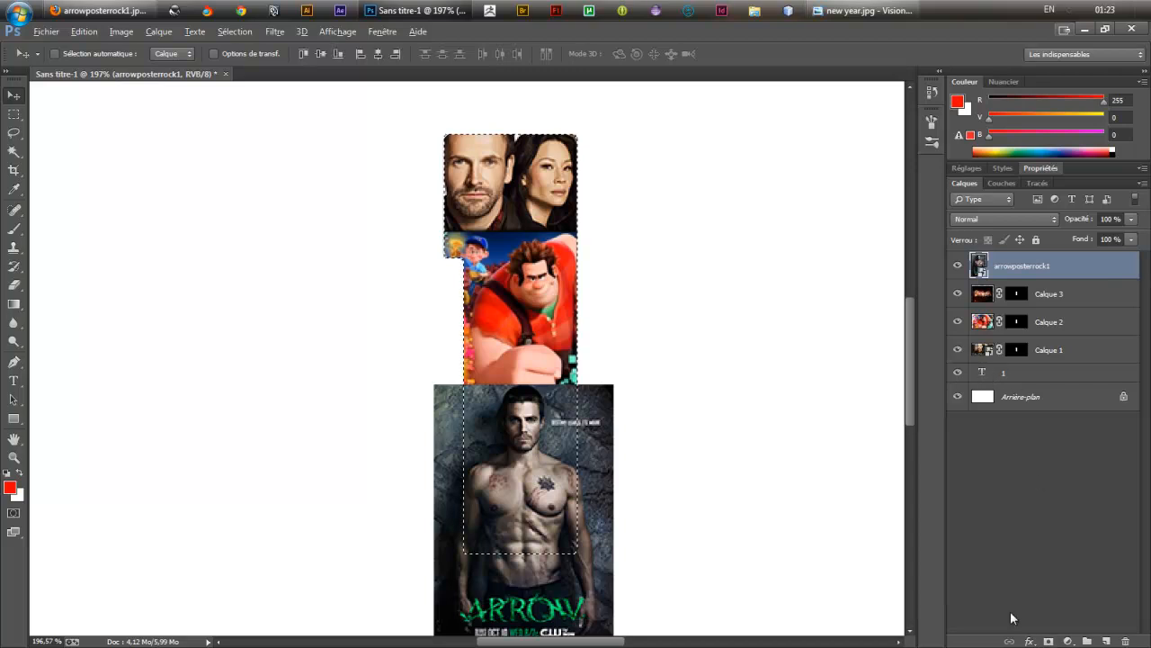
{"action": "left_click", "coordinate": [1049, 642]}
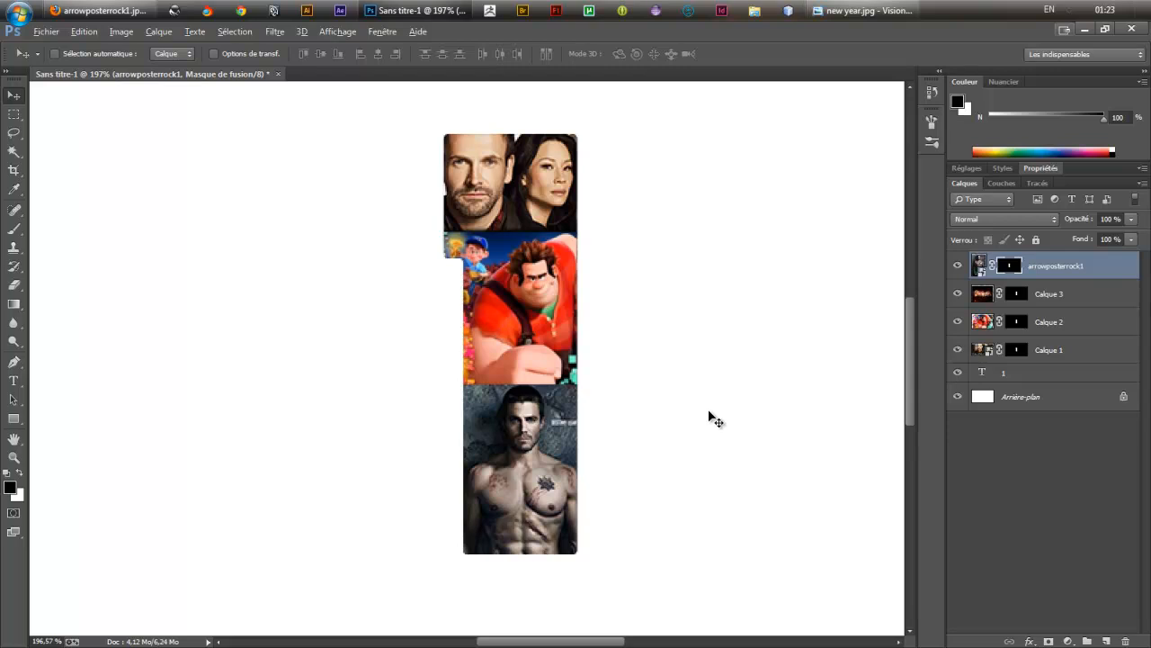
{"action": "left_click_drag", "start_coordinate": [650, 555], "coordinate": [627, 560]}
{"action": "key", "text": "ctrl+w"}
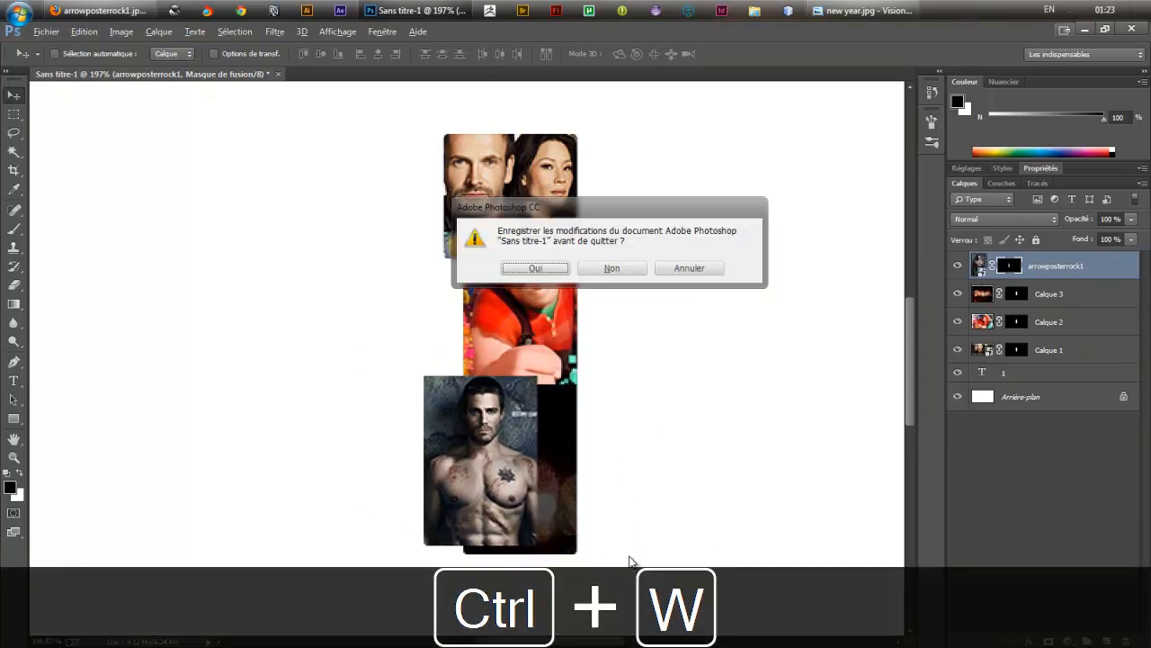
{"action": "left_click", "coordinate": [693, 272]}
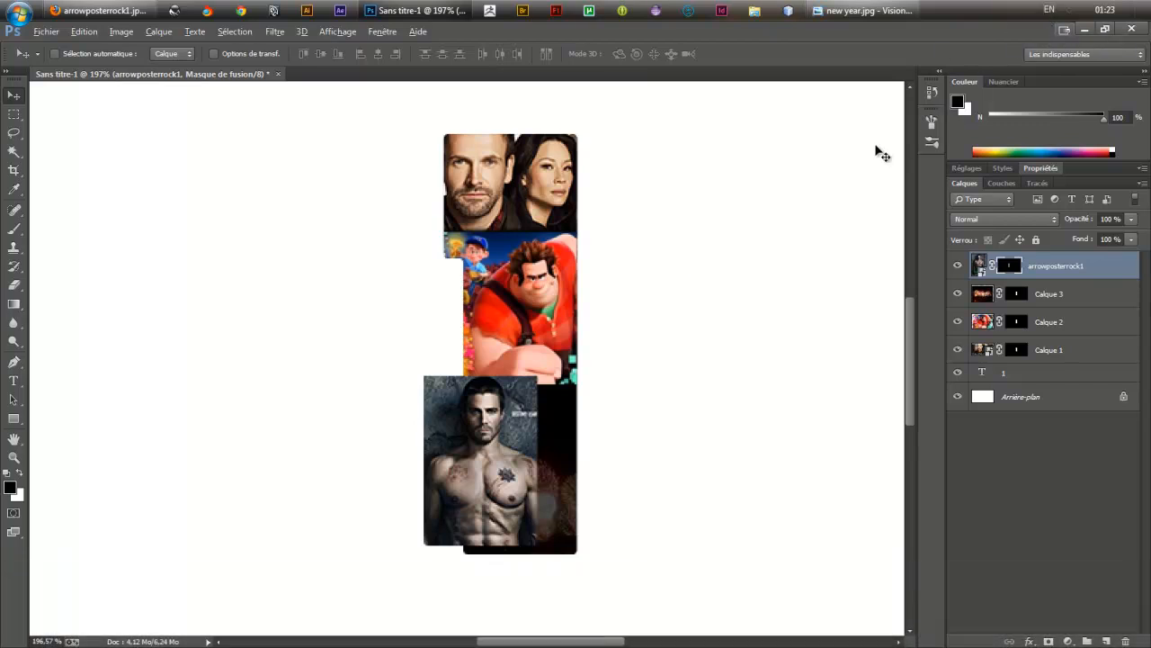
{"action": "key", "text": "ctrl+z"}
{"action": "key", "text": "ctrl+z"}
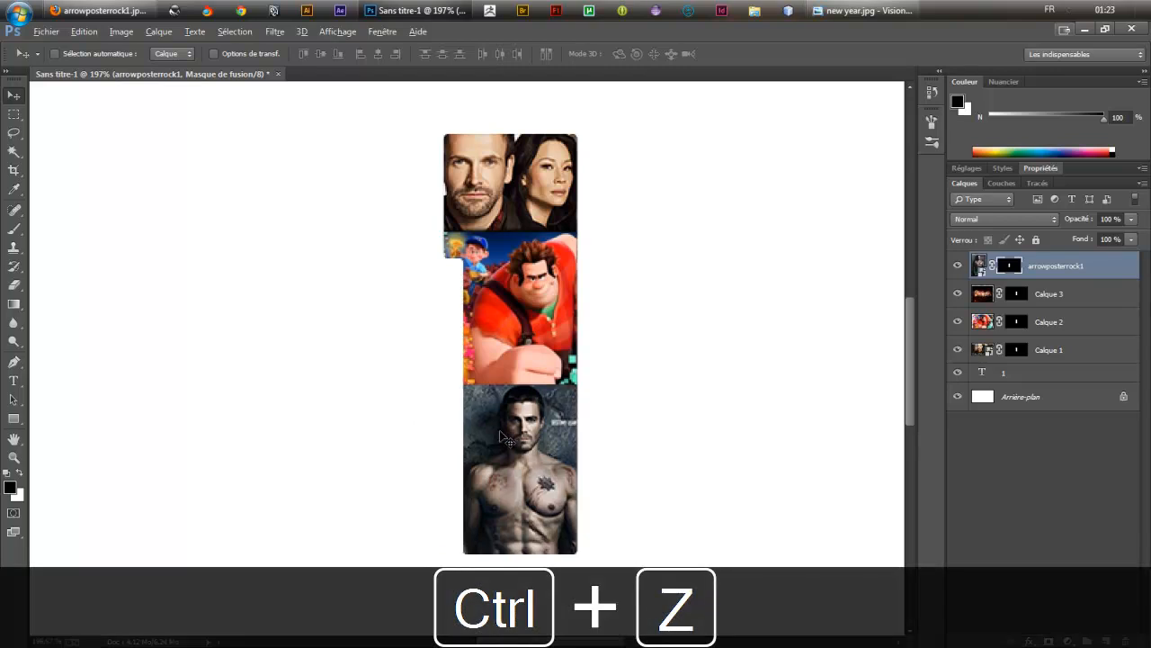
Hide the lower half of the Arrow poster by painting black on its mask within a rectangular selection, and deselect.
{"action": "left_click", "coordinate": [953, 268]}
{"action": "left_click", "coordinate": [954, 268]}
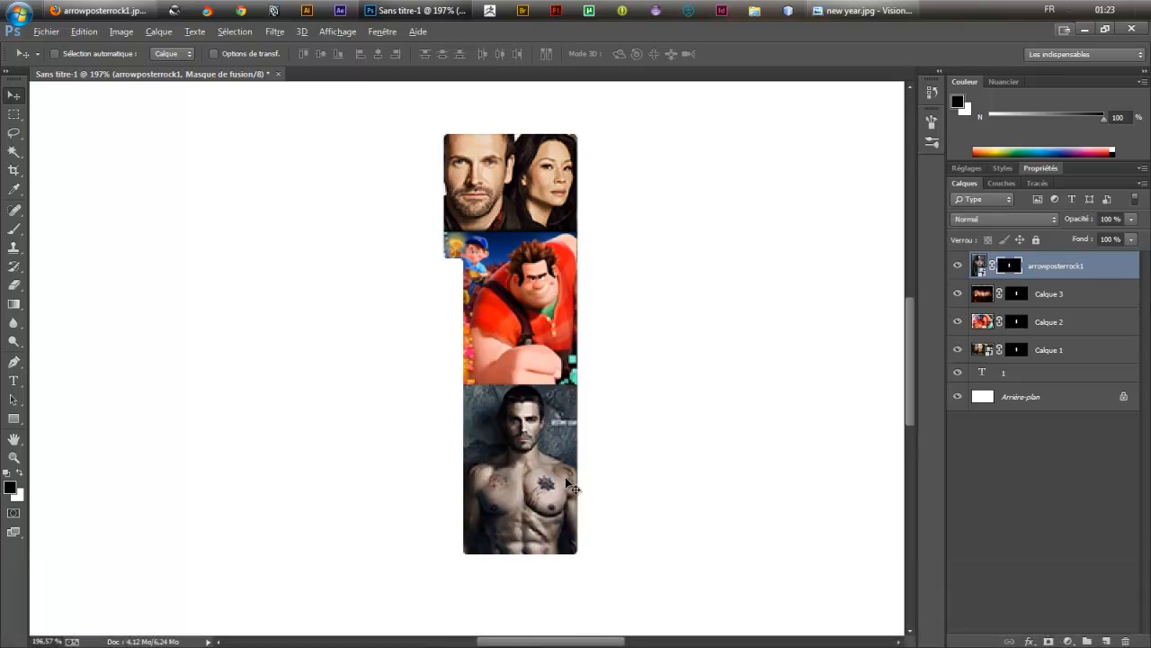
{"action": "key", "text": "m"}
{"action": "mouse_move", "coordinate": [642, 588]}
{"action": "left_mouse_down"}
{"action": "mouse_move", "coordinate": [497, 530]}
{"action": "mouse_move", "coordinate": [400, 468]}
{"action": "left_mouse_up"}
{"action": "key", "text": "b"}
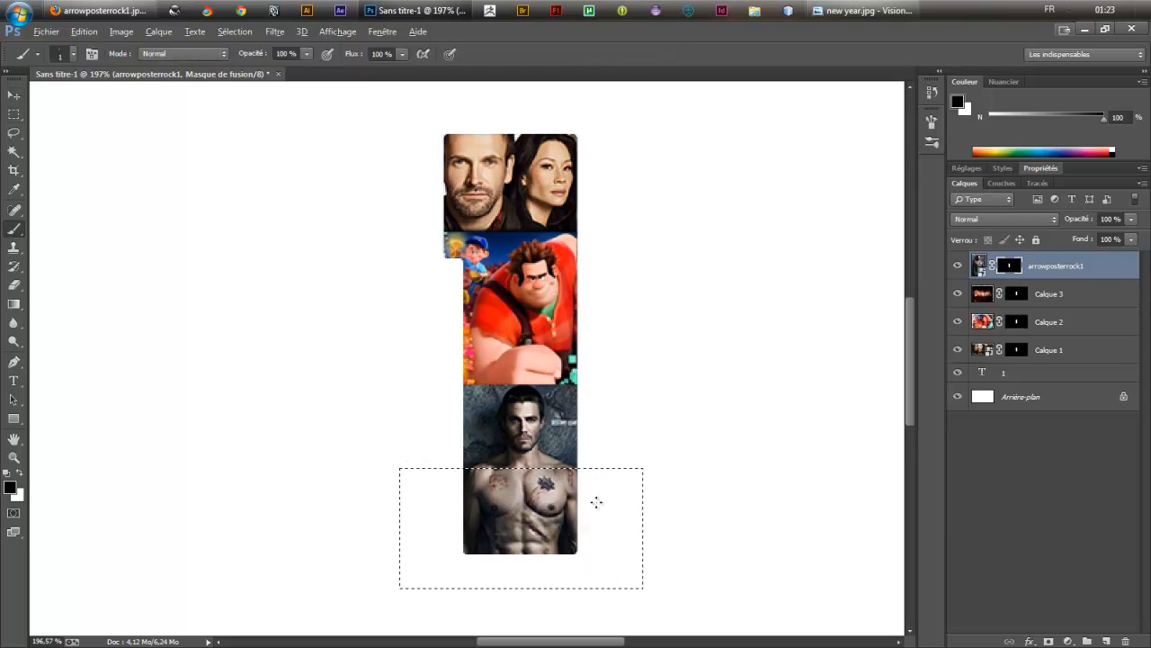
{"action": "left_click_drag", "start_coordinate": [534, 500], "coordinate": [584, 516]}
{"action": "mouse_move", "coordinate": [569, 504]}
{"action": "left_mouse_down"}
{"action": "mouse_move", "coordinate": [453, 500]}
{"action": "mouse_move", "coordinate": [583, 508]}
{"action": "mouse_move", "coordinate": [644, 569]}
{"action": "left_mouse_up"}
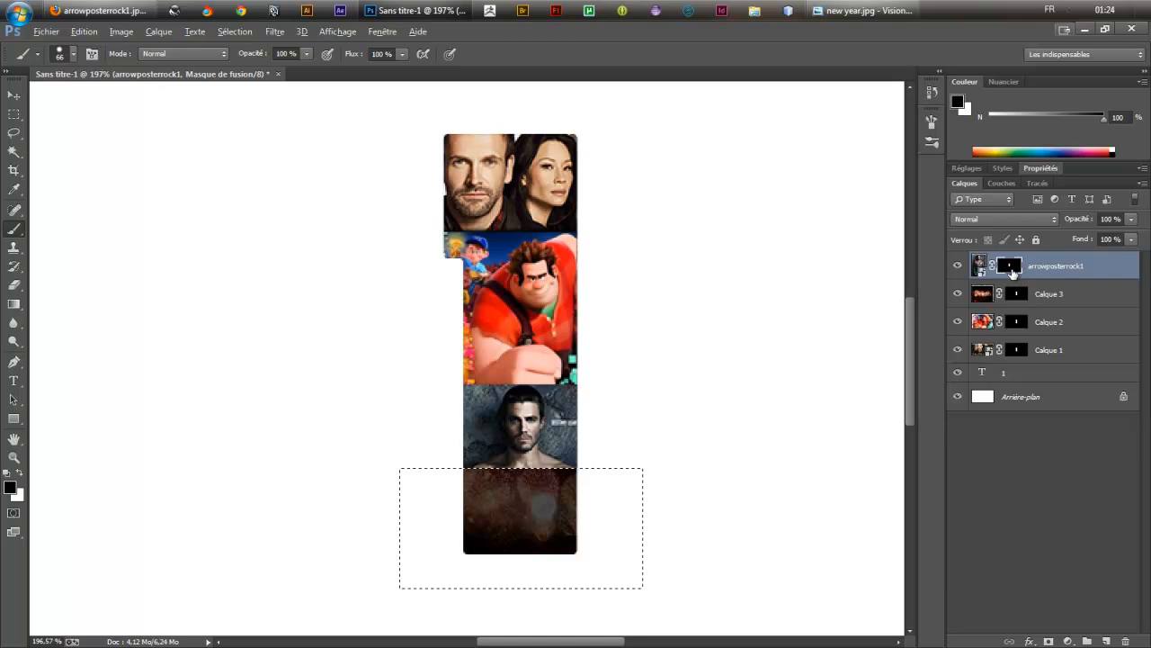
{"action": "key", "text": "ctrl+d"}
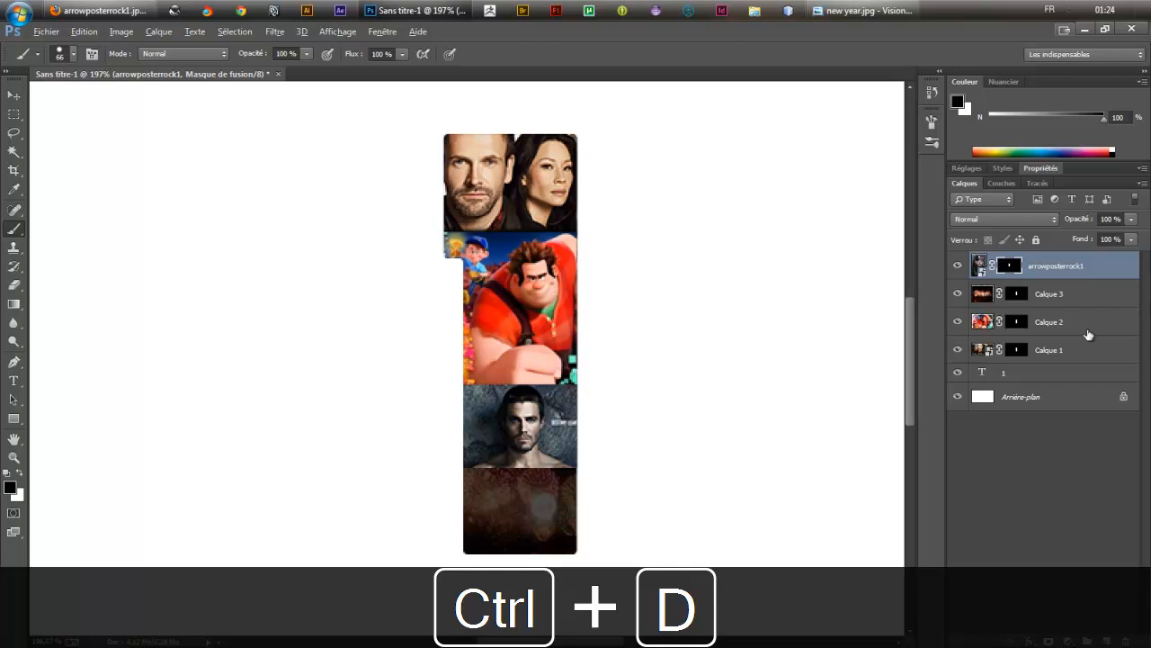
Set the Calque 3 fireworks layer's opacity to 100%, shift it slightly down, and select the background layer.
{"action": "left_click", "coordinate": [1072, 351]}
{"action": "left_click", "coordinate": [1050, 297]}
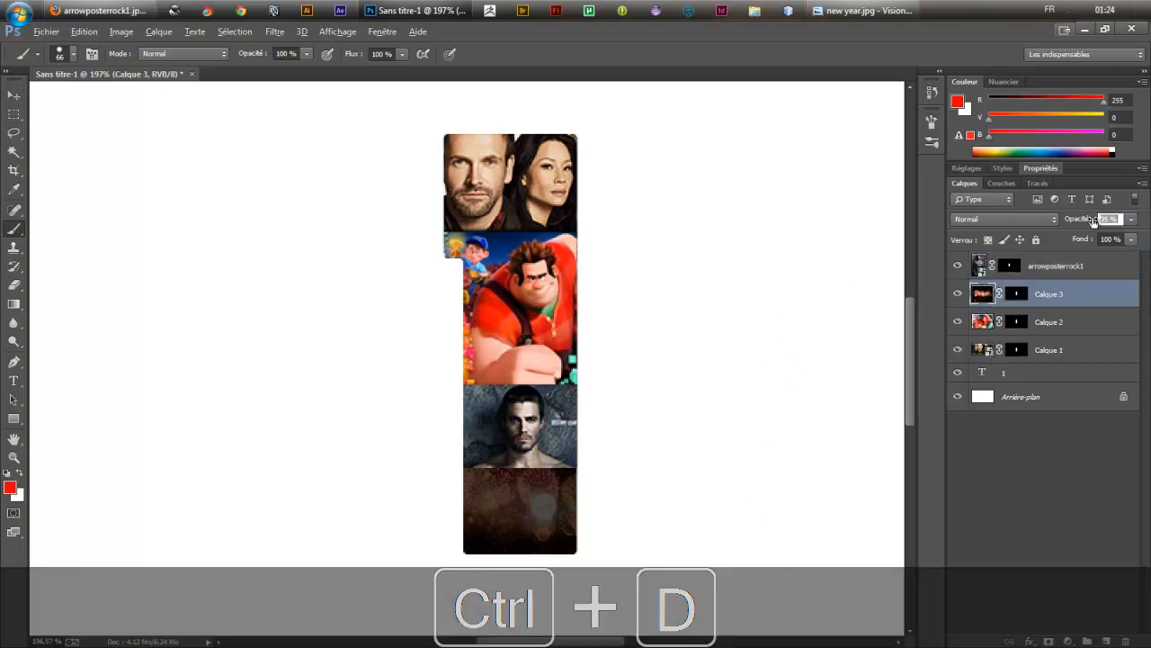
{"action": "key", "text": "v"}
{"action": "left_click_drag", "start_coordinate": [505, 503], "coordinate": [507, 520]}
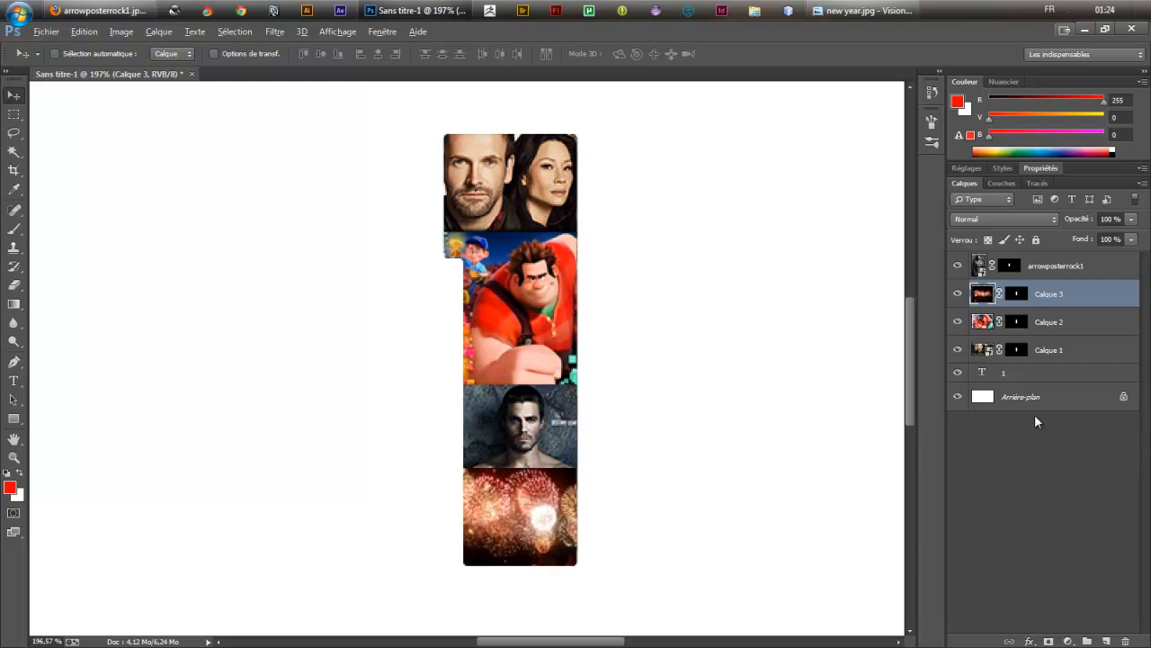
{"action": "left_click", "coordinate": [984, 402]}
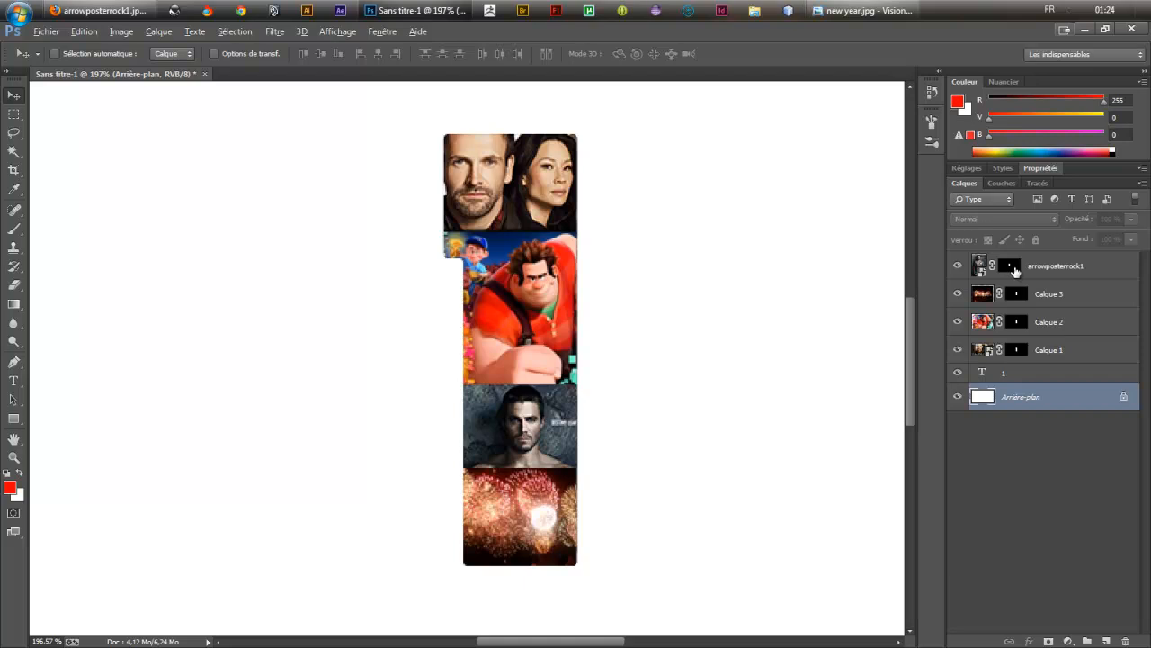
Delete the masks from Calque 1, Calque 2, Calque 3 and arrowposterrock1 without applying them.
{"action": "left_click_drag", "start_coordinate": [1017, 347], "coordinate": [1126, 640]}
{"action": "left_click_drag", "start_coordinate": [1023, 326], "coordinate": [1125, 641]}
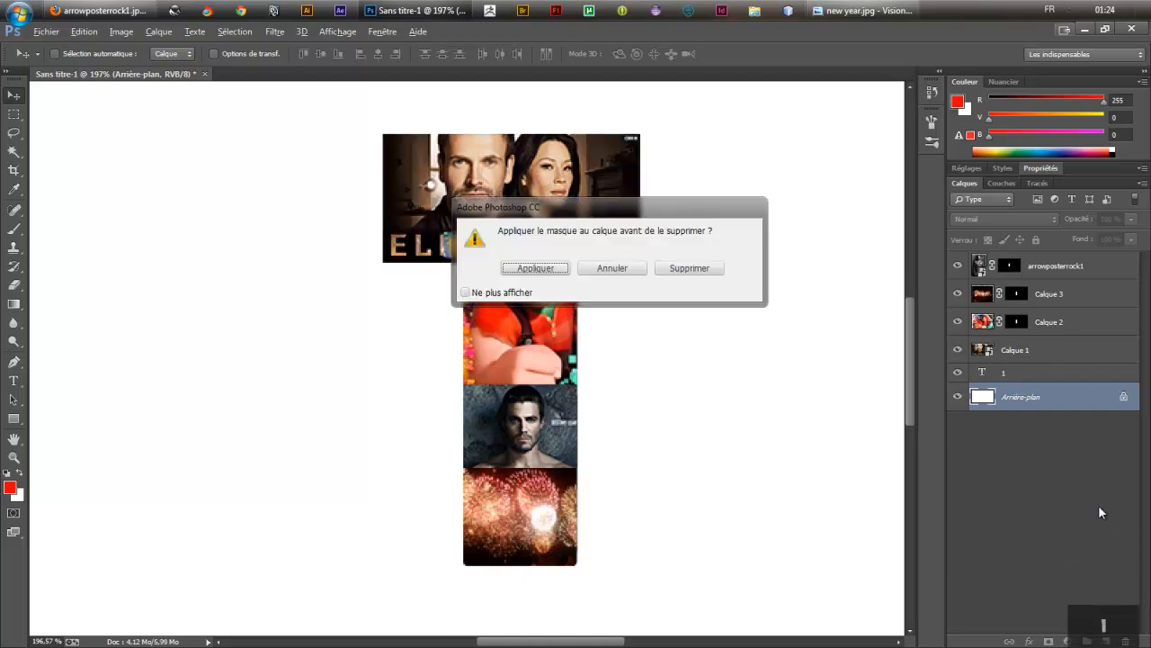
{"action": "left_click", "coordinate": [686, 270]}
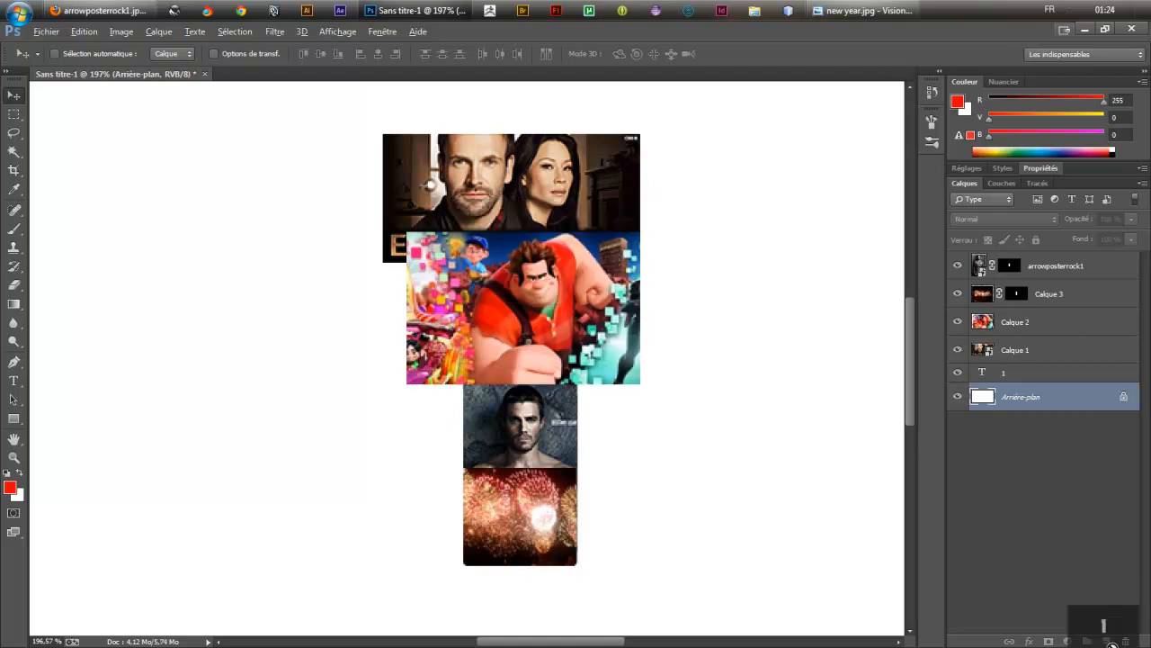
{"action": "left_click_drag", "start_coordinate": [1127, 640], "coordinate": [1127, 641]}
{"action": "left_click", "coordinate": [663, 270]}
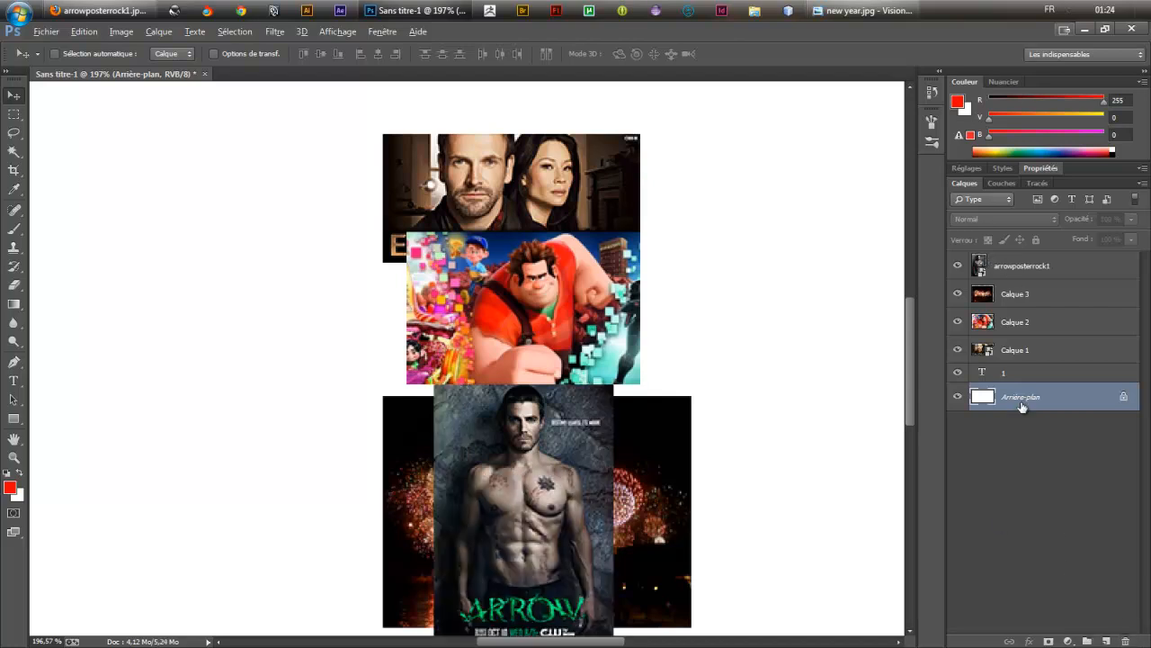
Clip Calque 1, Calque 2, Calque 3 and arrowposterrock1 to the text layer 1 as clipping masks.
{"action": "left_click_drag", "start_coordinate": [1016, 368], "coordinate": [1022, 357]}
{"action": "left_click", "coordinate": [1012, 361], "text": "alt"}
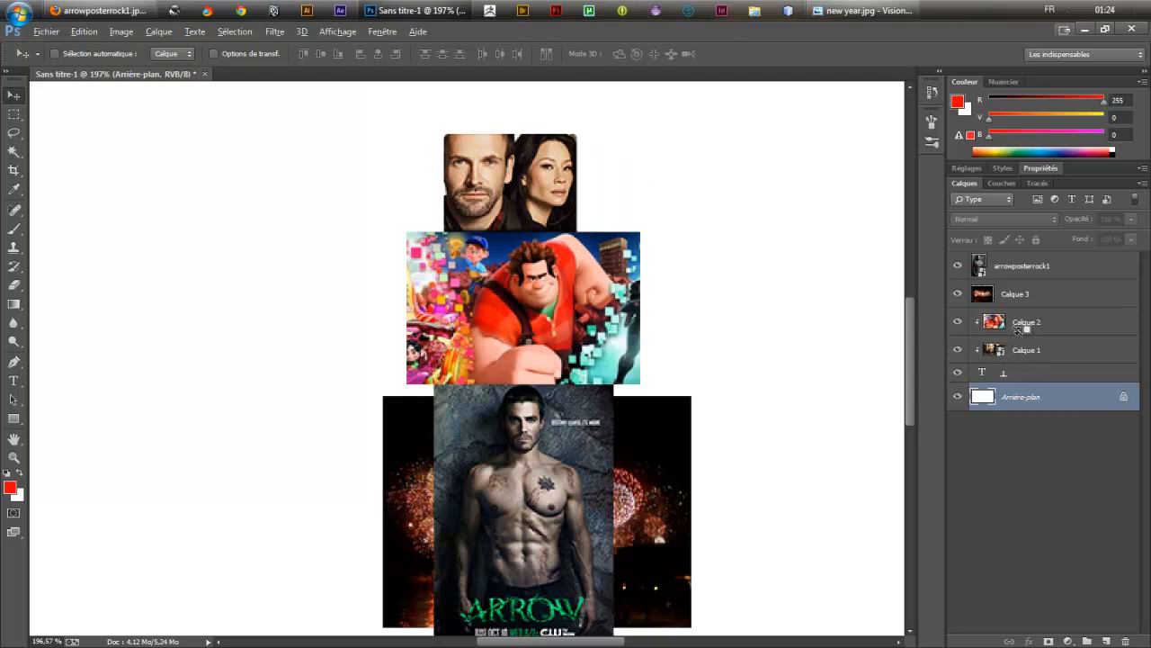
{"action": "left_click", "coordinate": [1018, 330], "text": "alt"}
{"action": "left_click", "coordinate": [1026, 300], "text": "alt"}
{"action": "left_click", "coordinate": [1023, 281], "text": "alt"}
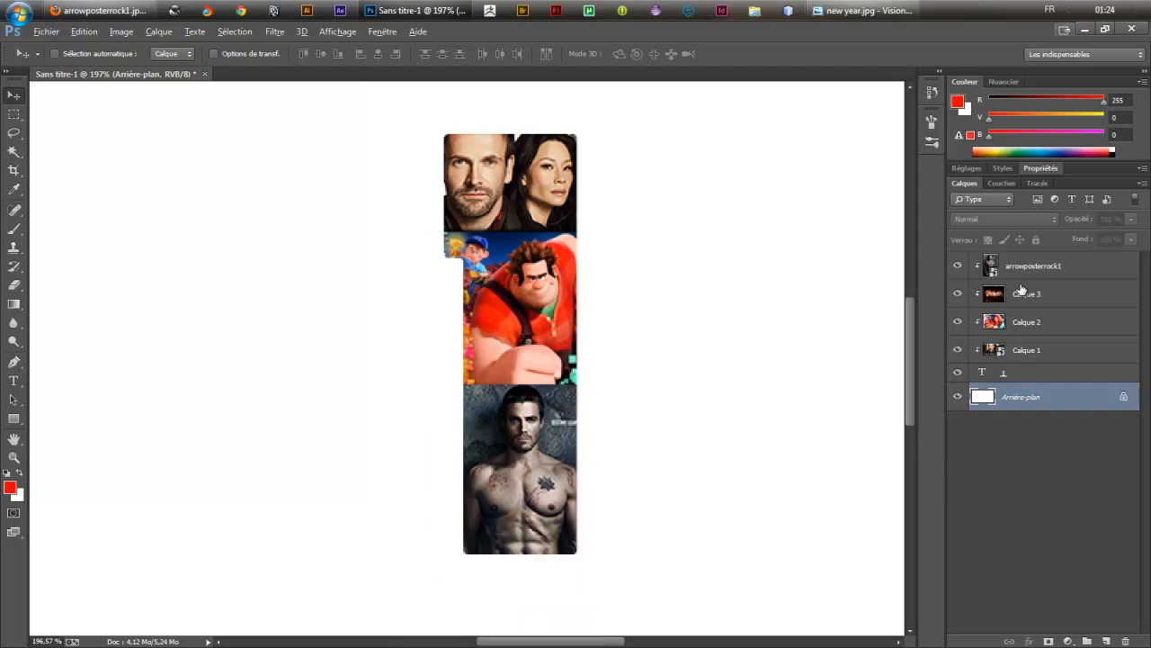
Add a mask to arrowposterrock1 and hide the poster's lower part by painting black within a rectangular selection, then deselect.
{"action": "left_click", "coordinate": [1024, 279]}
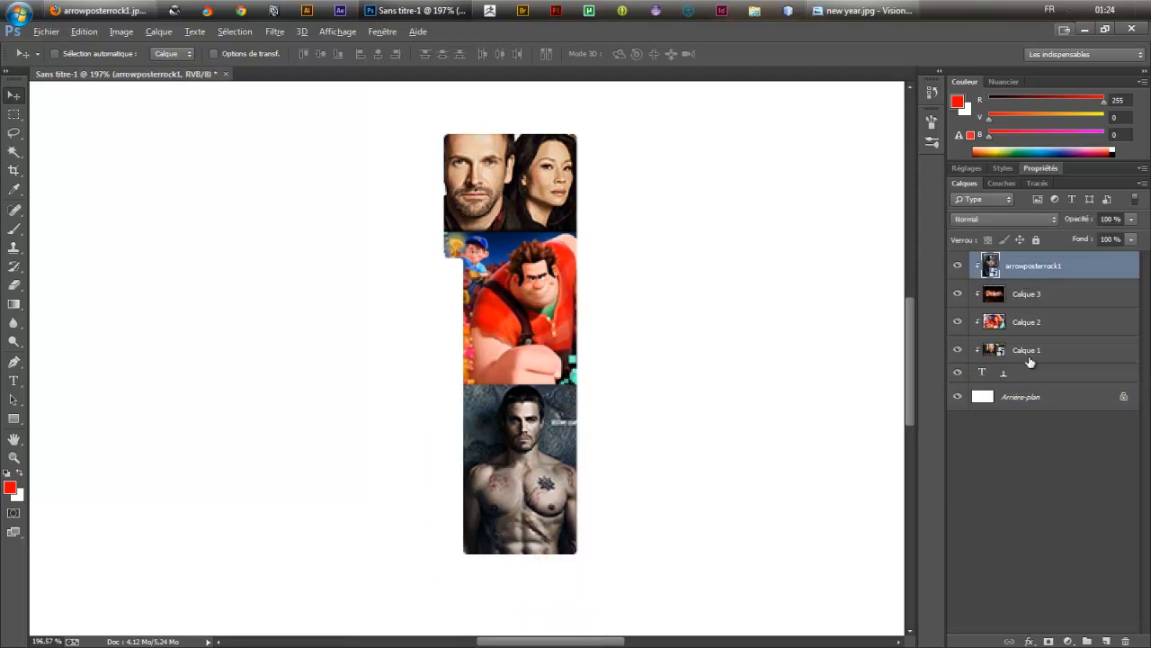
{"action": "left_click", "coordinate": [1048, 640]}
{"action": "key", "text": "m"}
{"action": "left_click_drag", "start_coordinate": [633, 585], "coordinate": [425, 473]}
{"action": "key", "text": "b"}
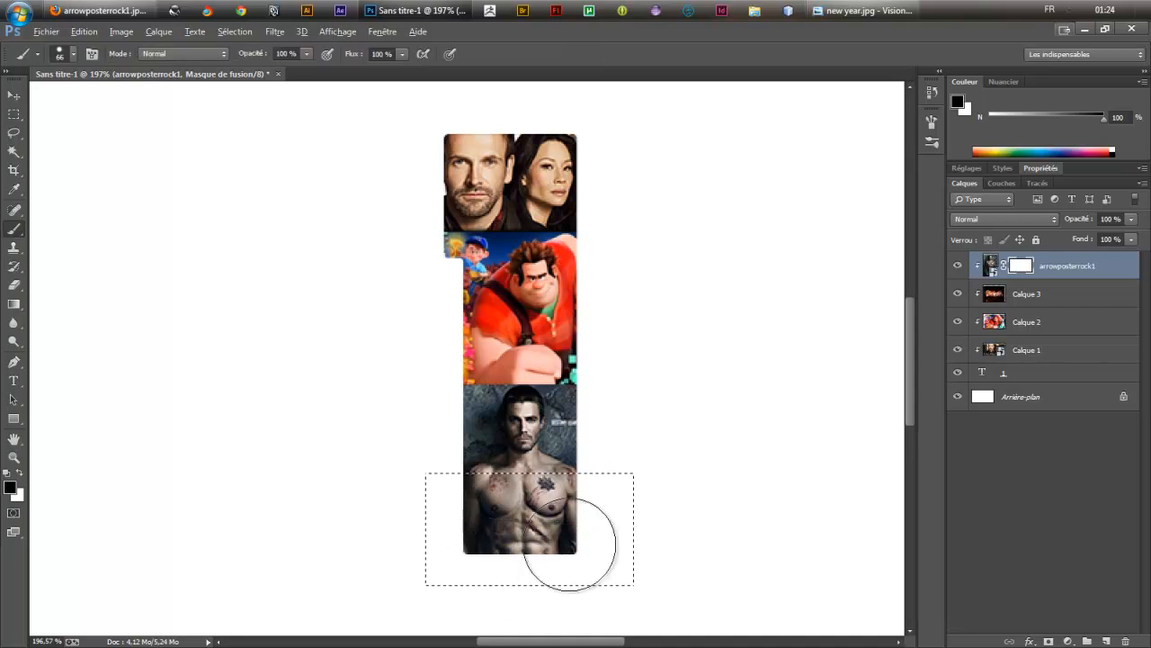
{"action": "left_click_drag", "start_coordinate": [471, 561], "coordinate": [411, 501]}
{"action": "key", "text": "ctrl+d"}
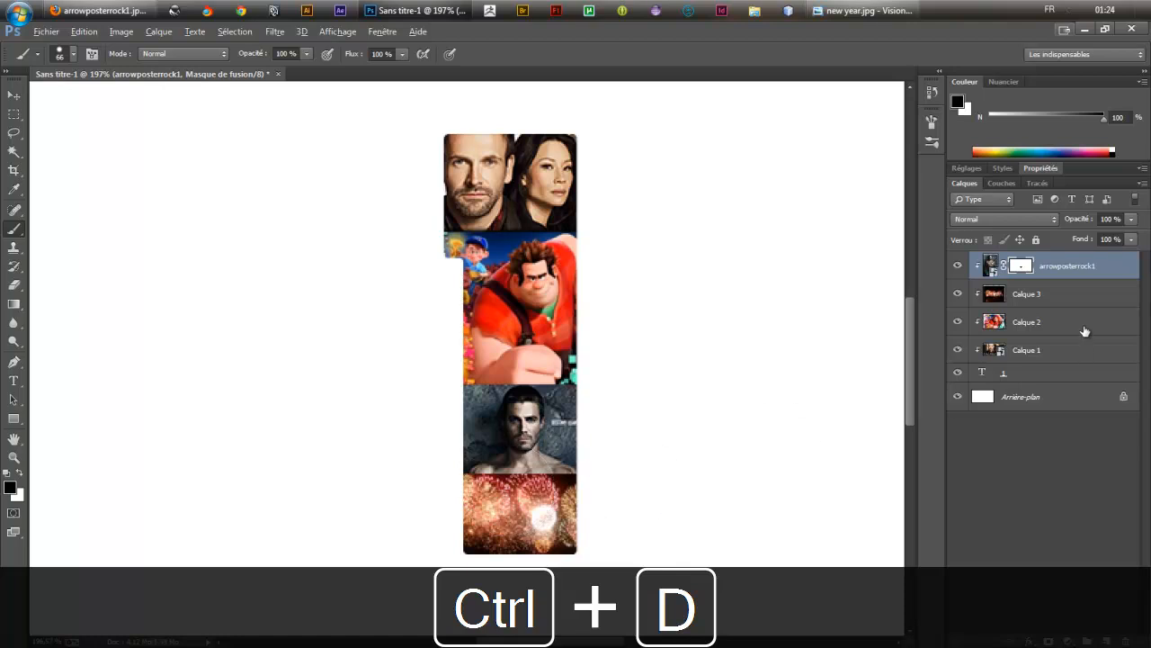
Shift the Calque 3 fireworks photograph to the right within the base of the 1.
{"action": "left_click", "coordinate": [1033, 315]}
{"action": "left_click", "coordinate": [1033, 293]}
{"action": "key", "text": "v"}
{"action": "left_click_drag", "start_coordinate": [475, 518], "coordinate": [575, 520]}
{"action": "key", "text": "ctrl+z"}
{"action": "key", "text": "ctrl+space"}
{"action": "left_click_drag", "start_coordinate": [631, 461], "coordinate": [600, 471]}
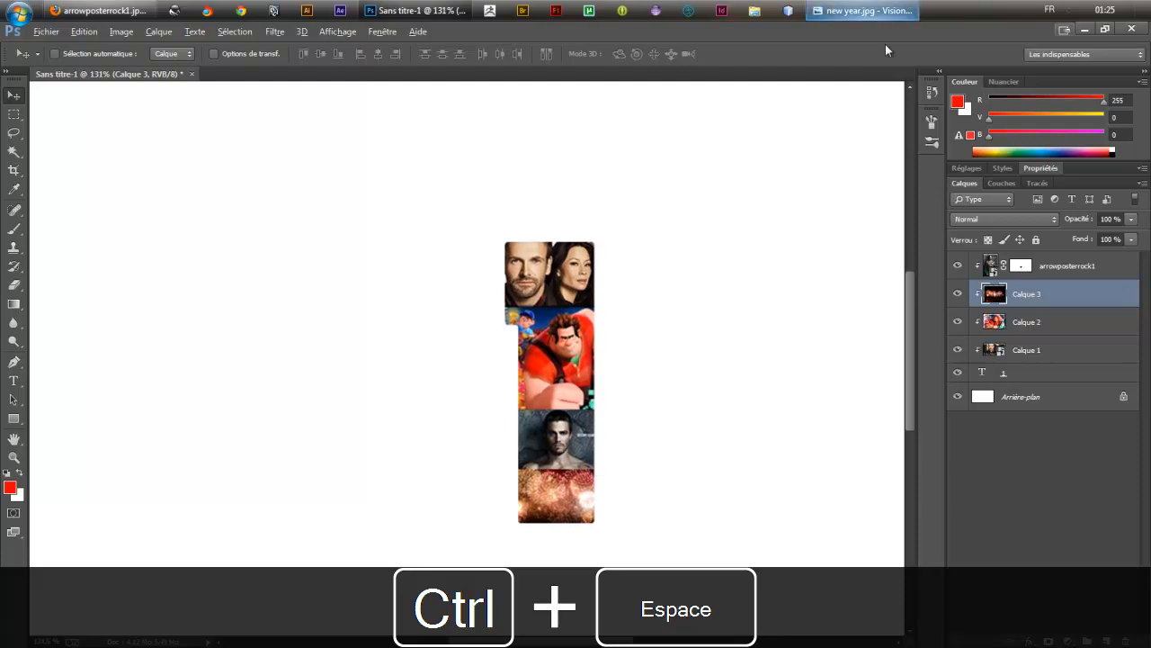
Group the text layer 1 and all the image layers clipped to it.
{"action": "left_click", "coordinate": [1039, 269]}
{"action": "left_click", "coordinate": [1046, 376], "text": "shift"}
{"action": "key", "text": "ctrl+g"}
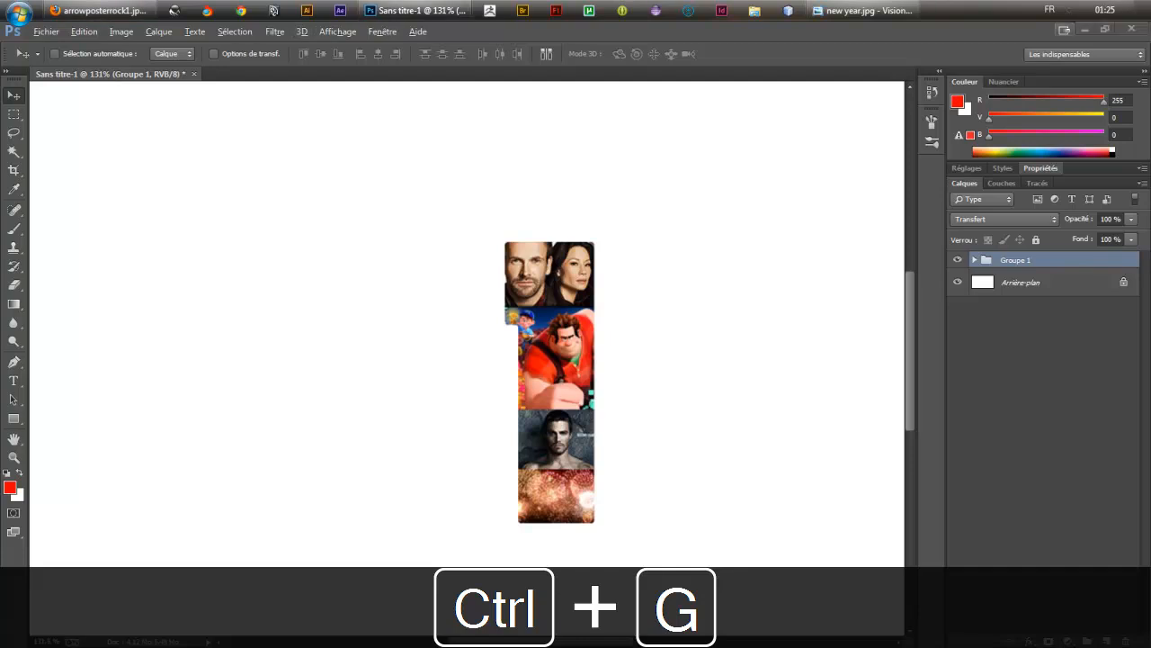
View the reference picture new year.jpg from the desktop and return to the Photoshop document.
{"action": "left_click", "coordinate": [1144, 9]}
{"action": "double_click", "coordinate": [236, 533]}
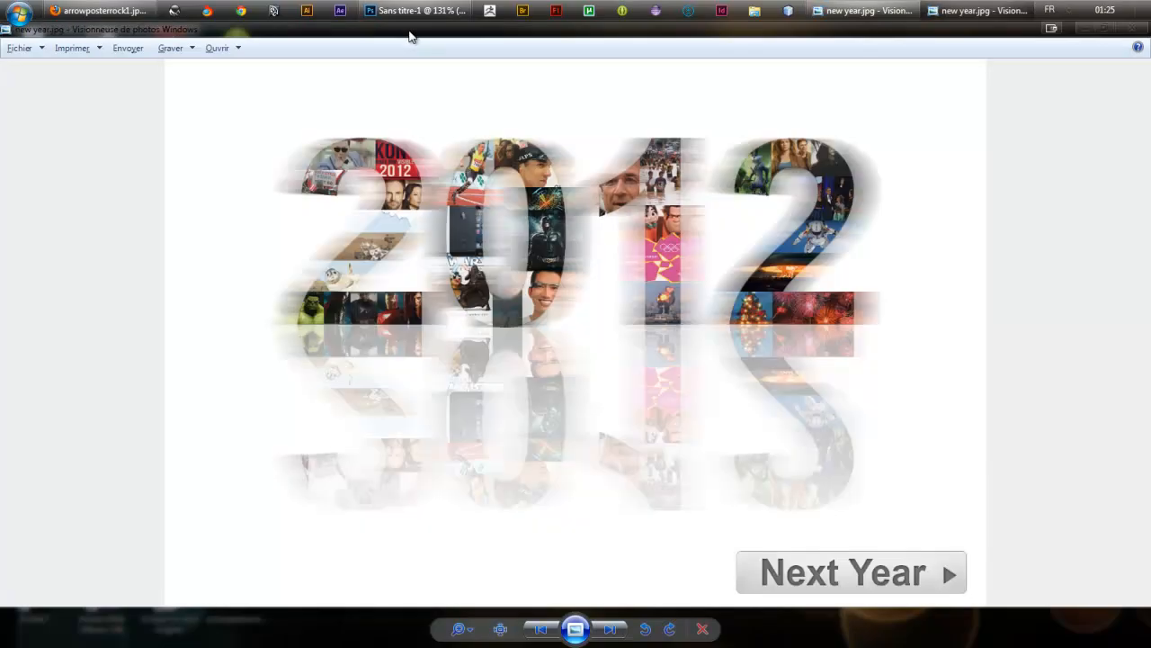
{"action": "left_click", "coordinate": [1147, 9]}
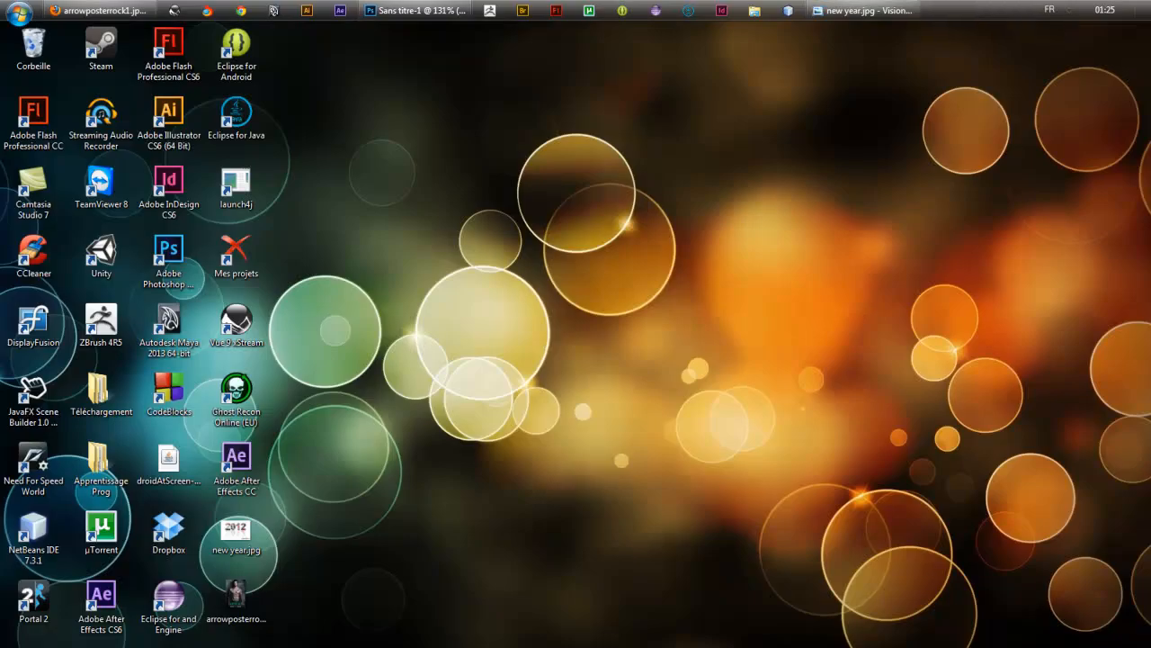
{"action": "left_click", "coordinate": [459, 12]}
Create a merged copy of Groupe 1 and apply a directional blur at 0° with a distance of 17 pixels.
{"action": "scroll", "coordinate": [725, 424], "scroll_direction": "down", "scroll_amount": 5}
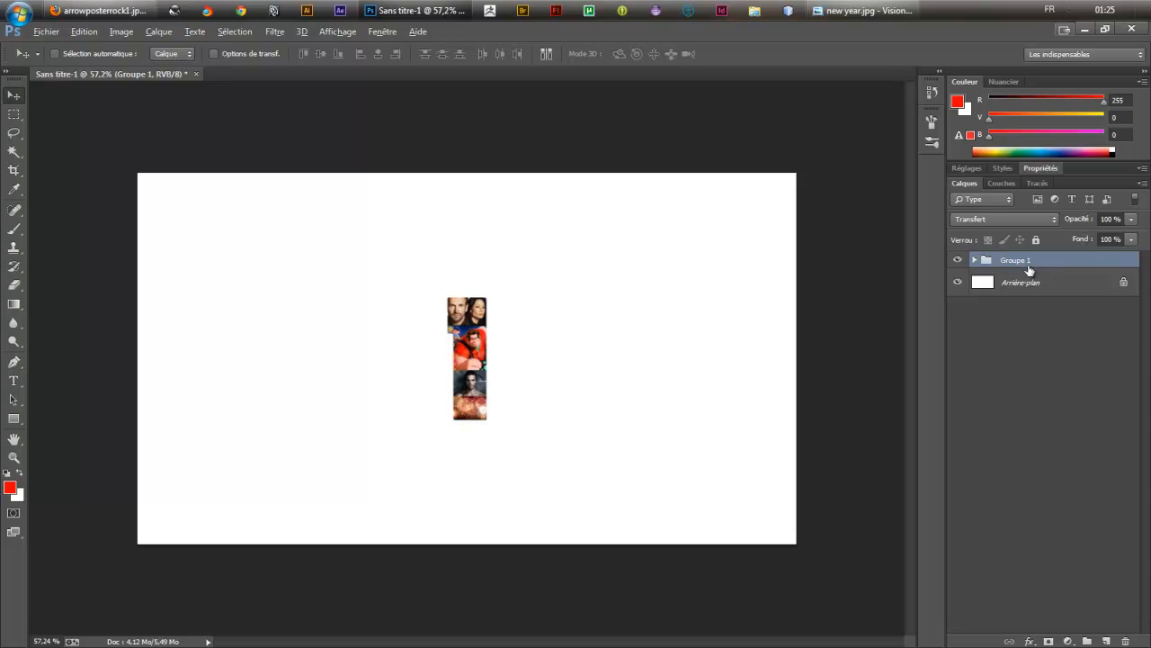
{"action": "key", "text": "ctrl+alt+e"}
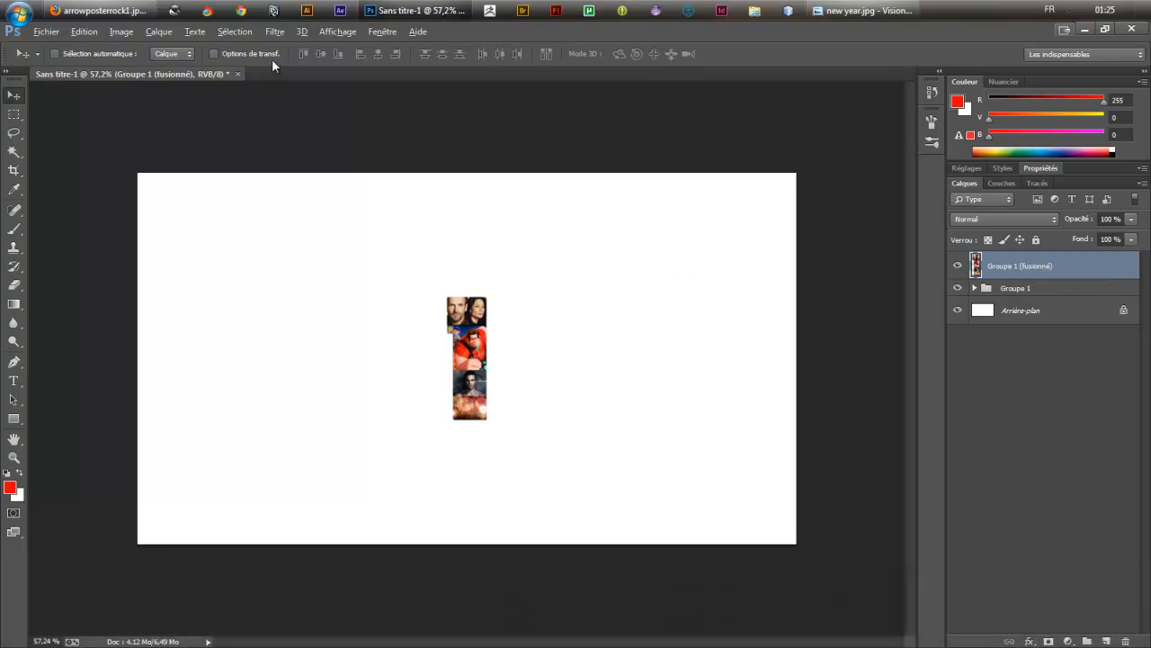
{"action": "left_click", "coordinate": [273, 35]}
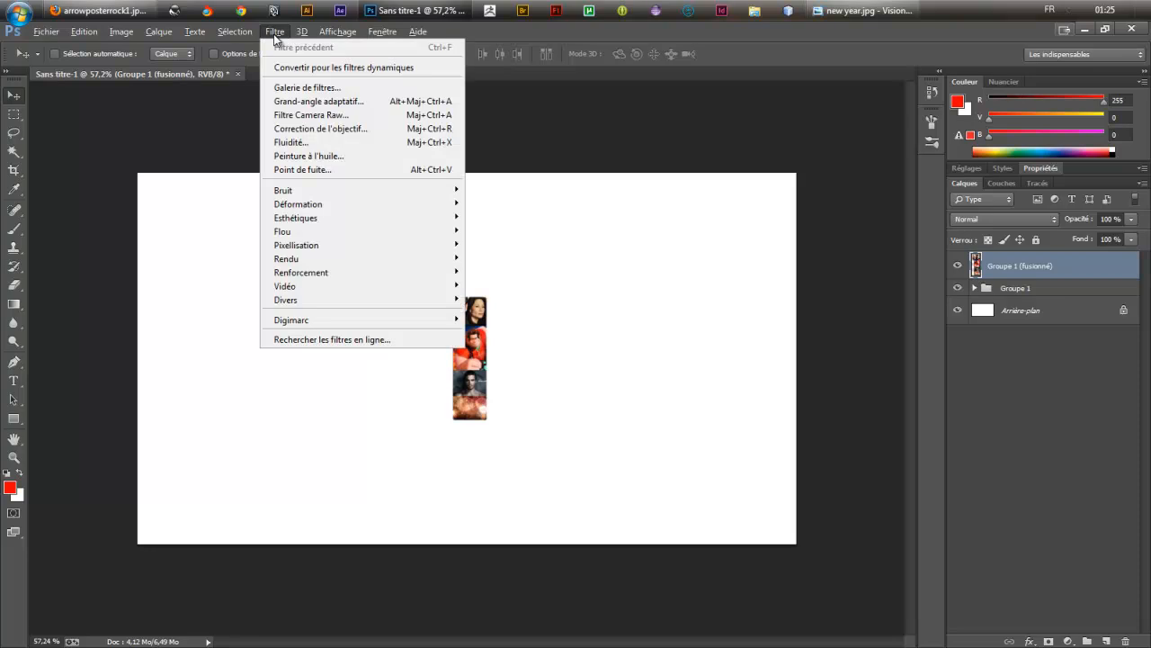
{"action": "mouse_move", "coordinate": [352, 219]}
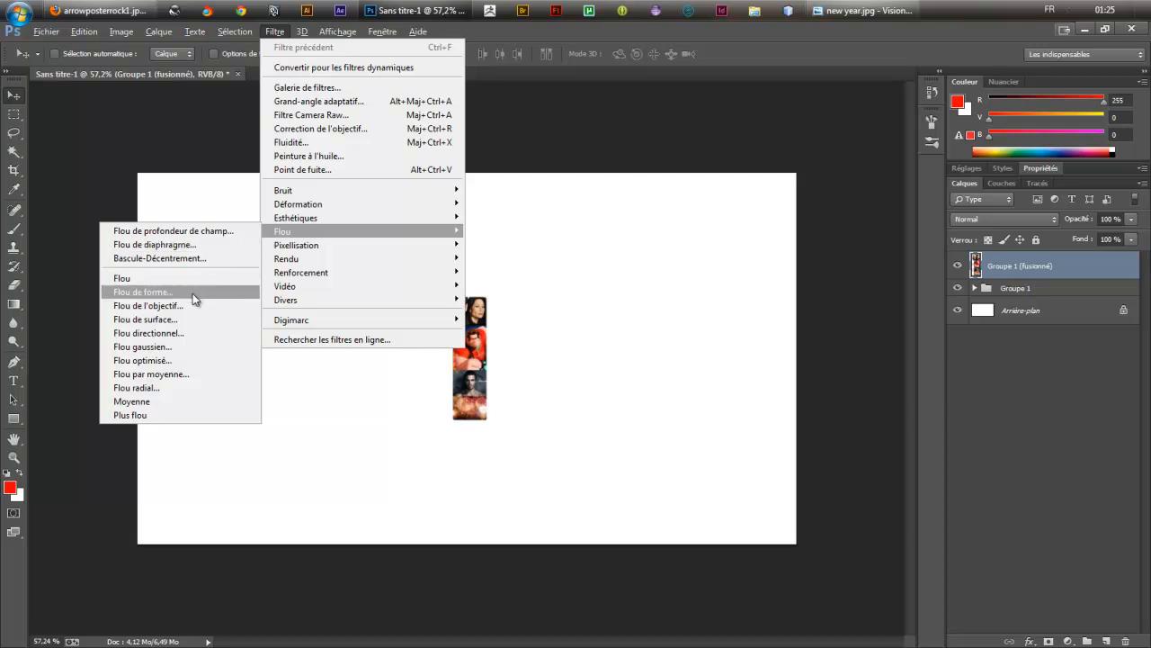
{"action": "left_click", "coordinate": [173, 334]}
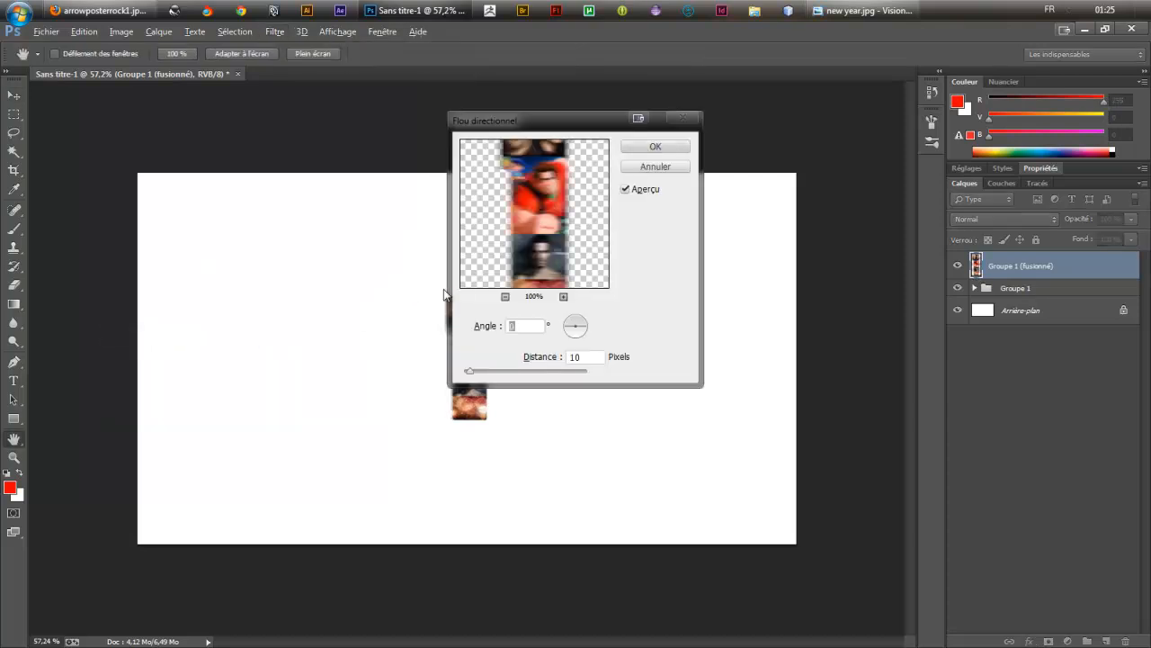
{"action": "left_click_drag", "start_coordinate": [473, 376], "coordinate": [478, 381]}
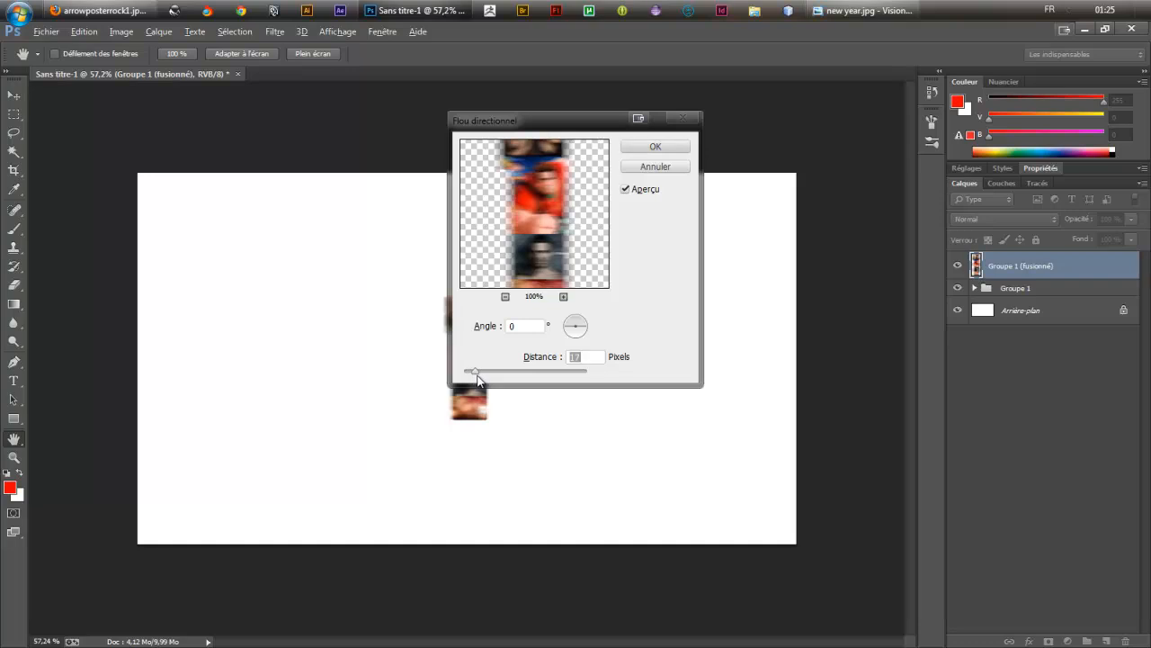
{"action": "left_click", "coordinate": [651, 147]}
Place the blurred merged layer directly beneath Groupe 1 in the layer stack.
{"action": "key", "text": "v"}
{"action": "left_click_drag", "start_coordinate": [1046, 270], "coordinate": [1053, 298]}
{"action": "key", "text": "ctrl+space"}
{"action": "left_click_drag", "start_coordinate": [501, 328], "coordinate": [569, 344]}
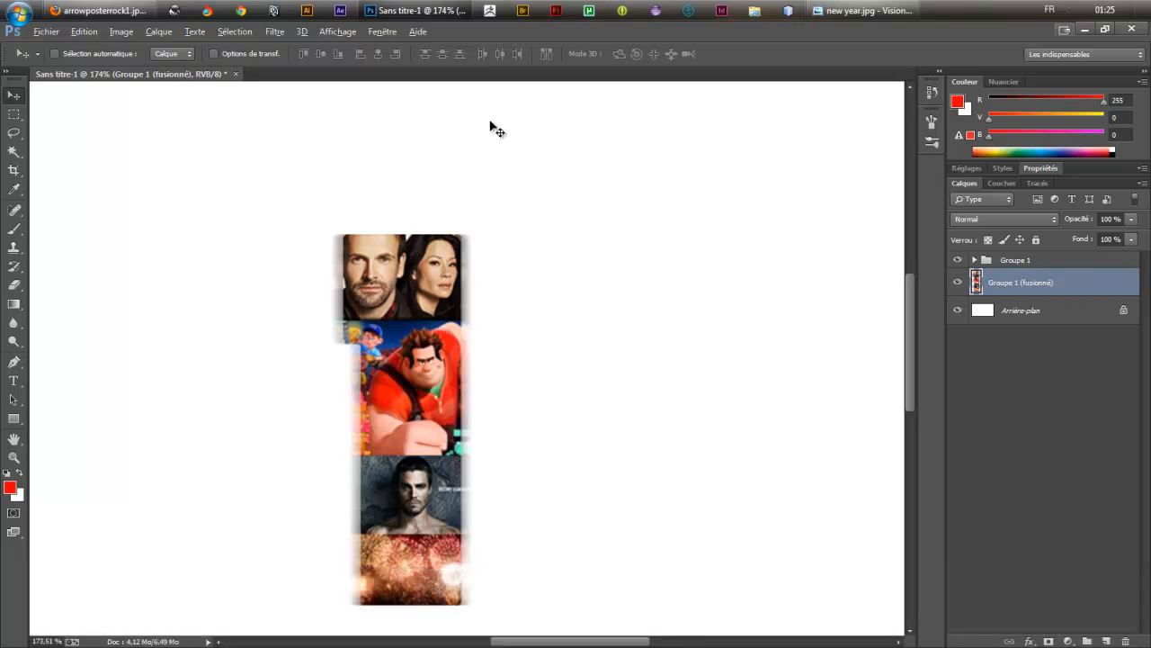
Create another merged copy of Groupe 1 and place it between the group and the blurred layer.
{"action": "left_click", "coordinate": [1024, 264]}
{"action": "key", "text": "ctrl+alt+e"}
{"action": "left_click_drag", "start_coordinate": [1036, 266], "coordinate": [1034, 301]}
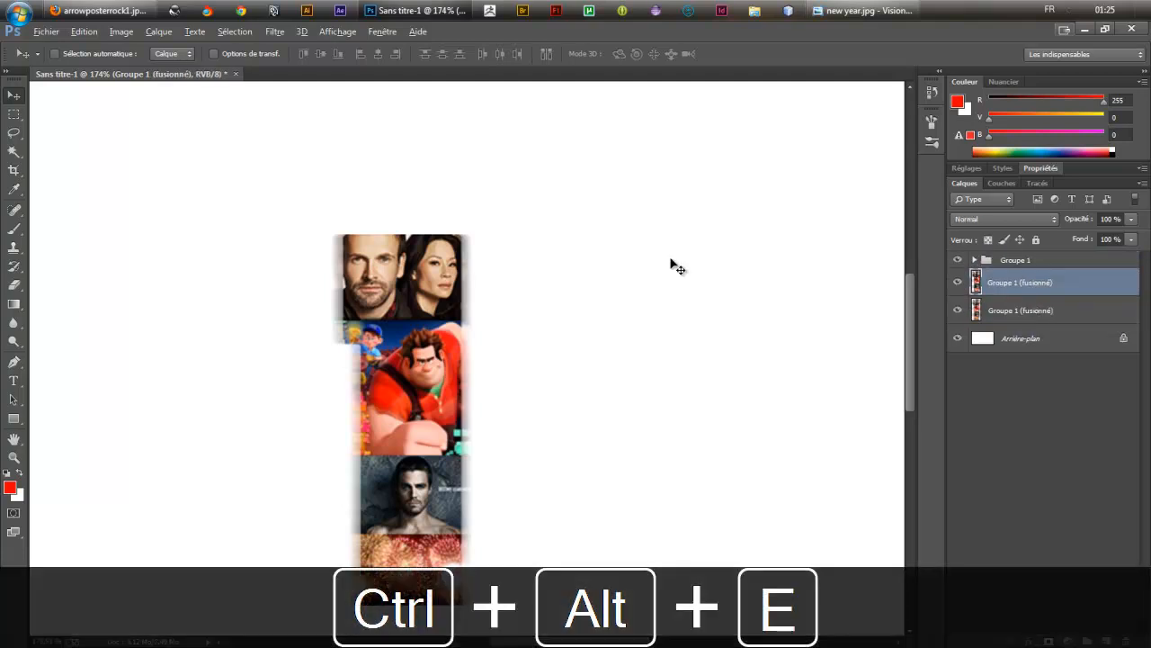
Try the Soufflerie wind filter on the new merged copy with the Soufflerie effect coming from Gauche.
{"action": "left_click", "coordinate": [275, 32]}
{"action": "mouse_move", "coordinate": [333, 232]}
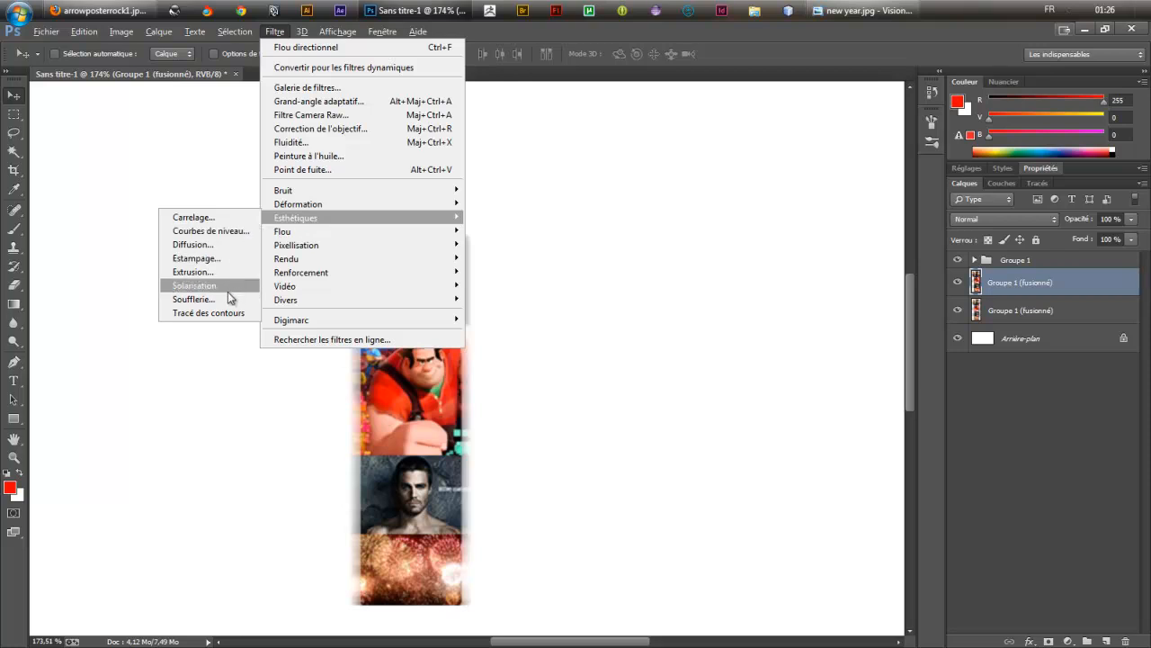
{"action": "left_click", "coordinate": [225, 301]}
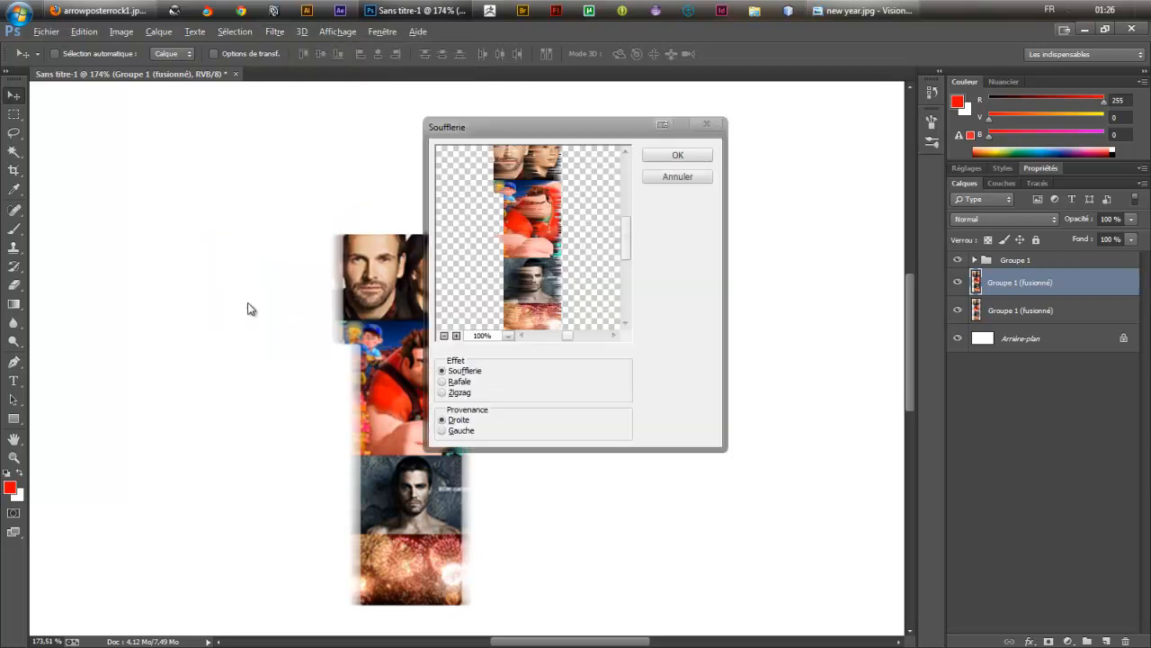
{"action": "left_click", "coordinate": [457, 385]}
{"action": "left_click", "coordinate": [459, 393]}
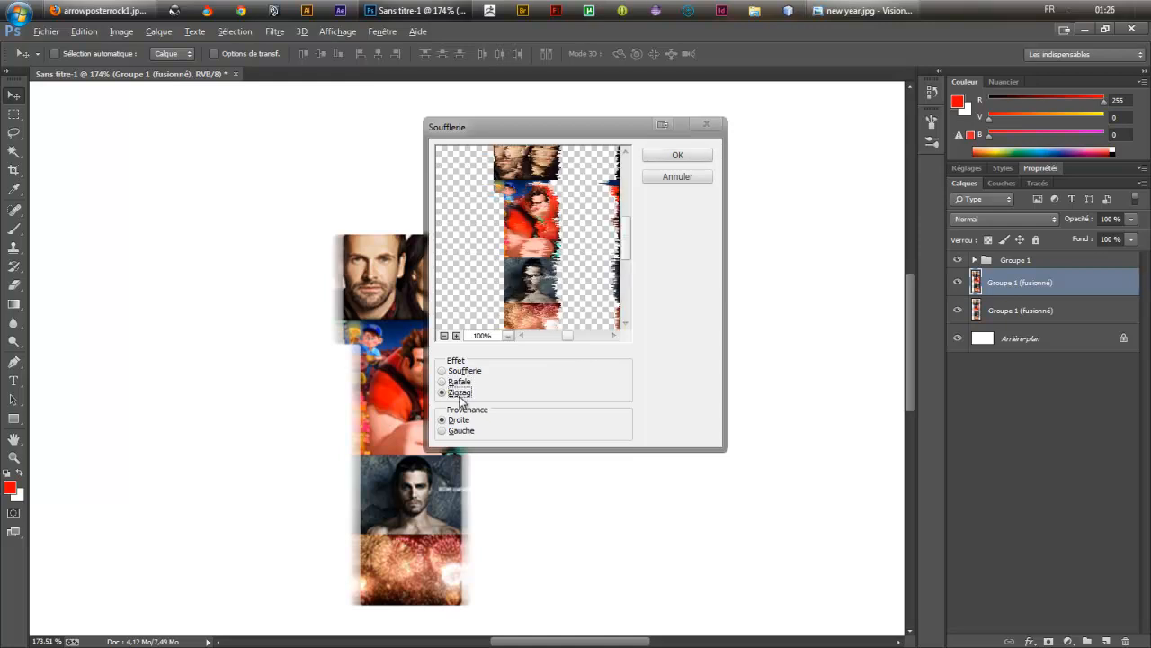
{"action": "left_click", "coordinate": [460, 431]}
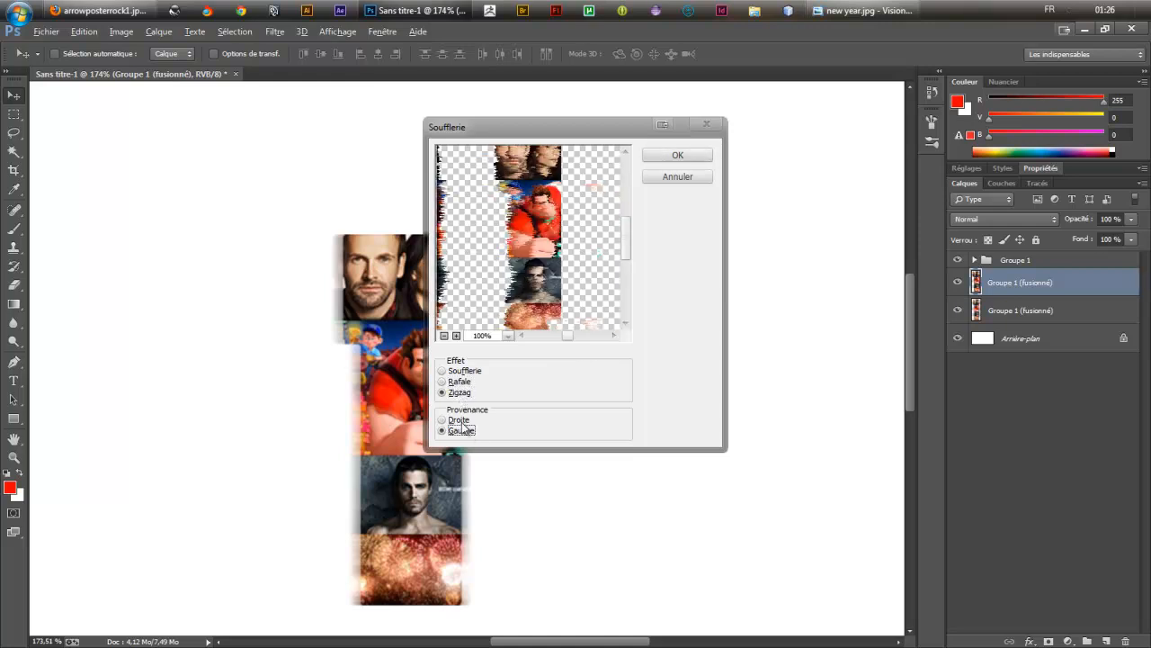
{"action": "left_click", "coordinate": [461, 371]}
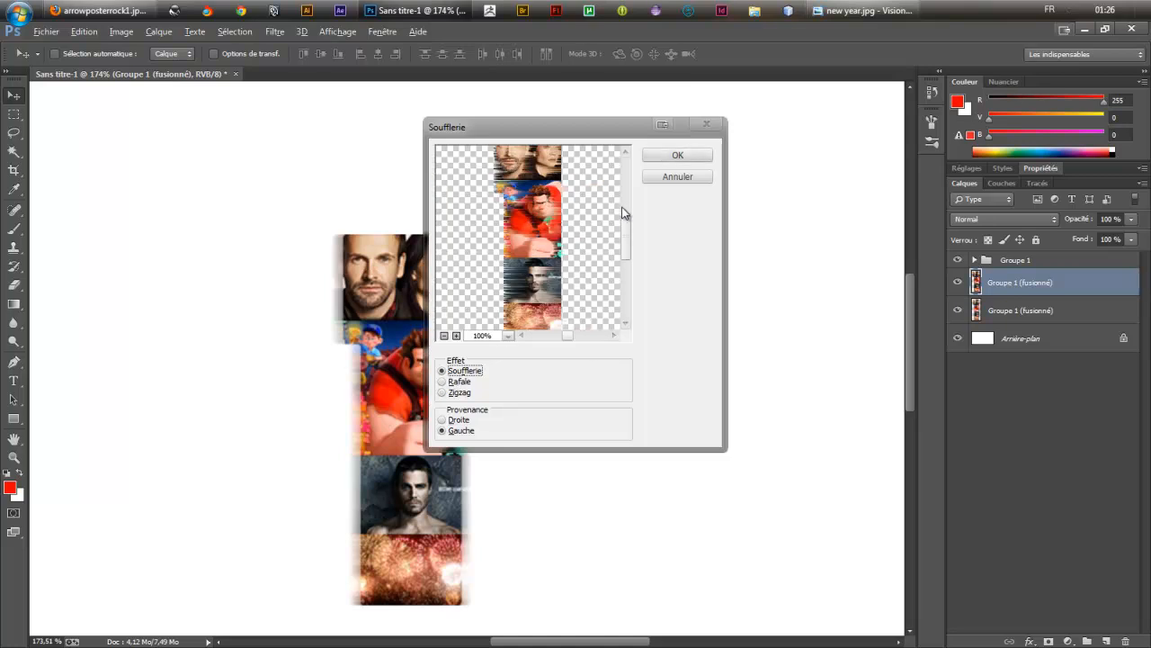
{"action": "left_click", "coordinate": [679, 157]}
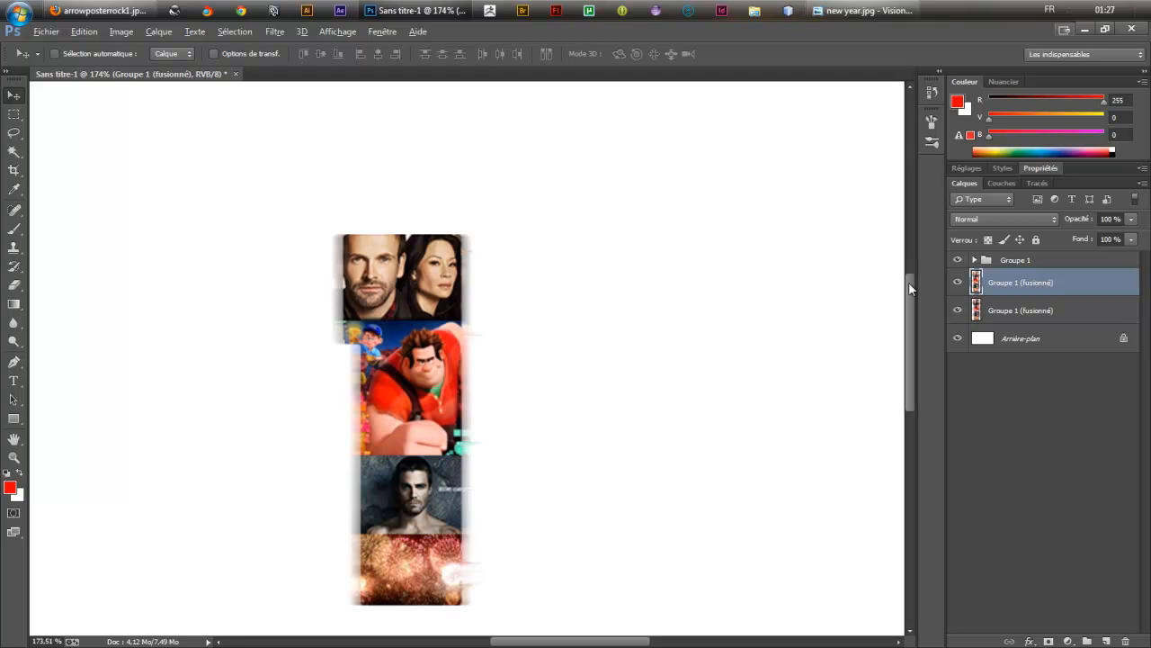
Reapply the Soufflerie filter several times to lengthen the streaks, then delete that merged copy.
{"action": "left_click", "coordinate": [327, 33]}
{"action": "mouse_move", "coordinate": [274, 31]}
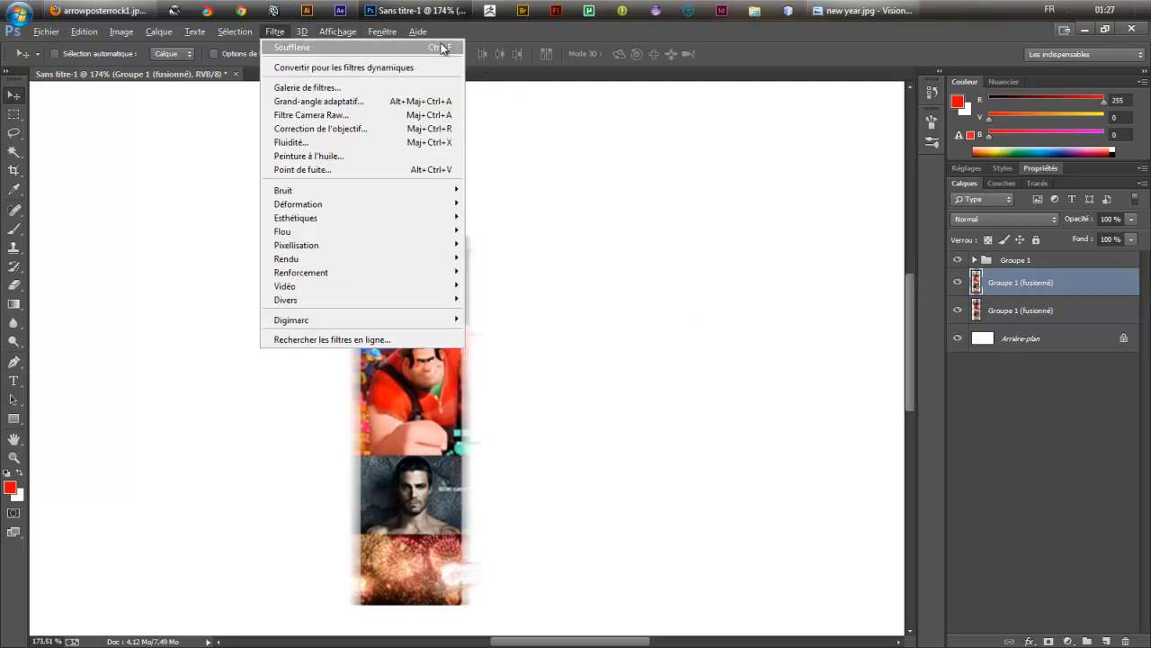
{"action": "key", "text": "ctrl+f"}
{"action": "key", "text": "ctrl+f"}
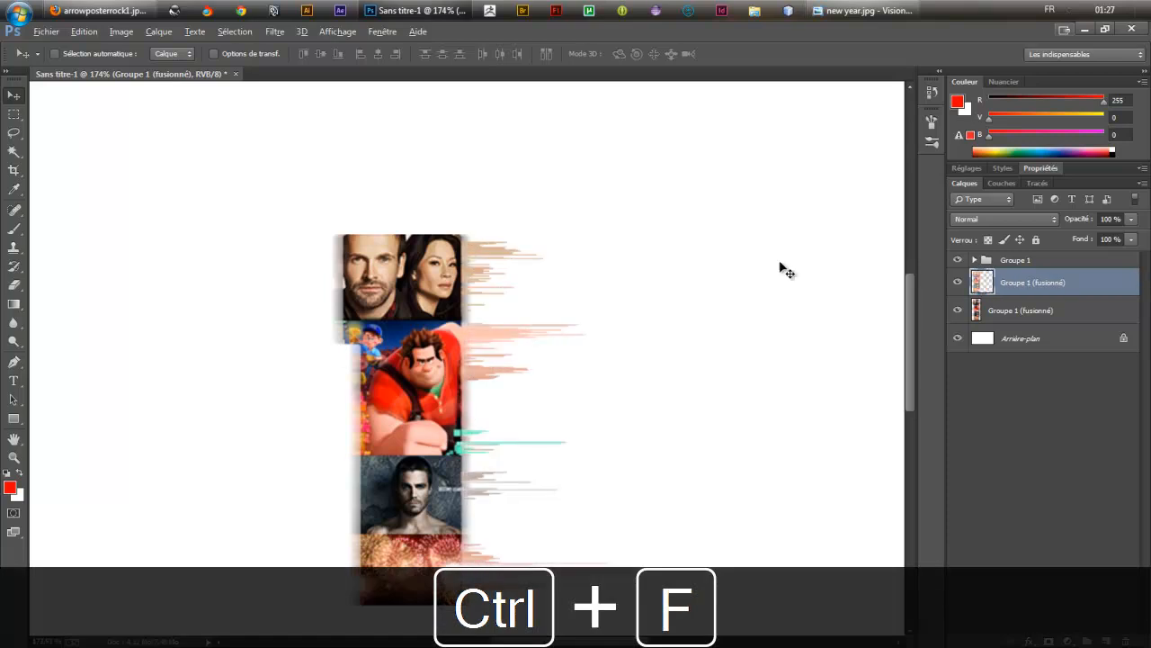
{"action": "left_click_drag", "start_coordinate": [1071, 283], "coordinate": [1126, 640]}
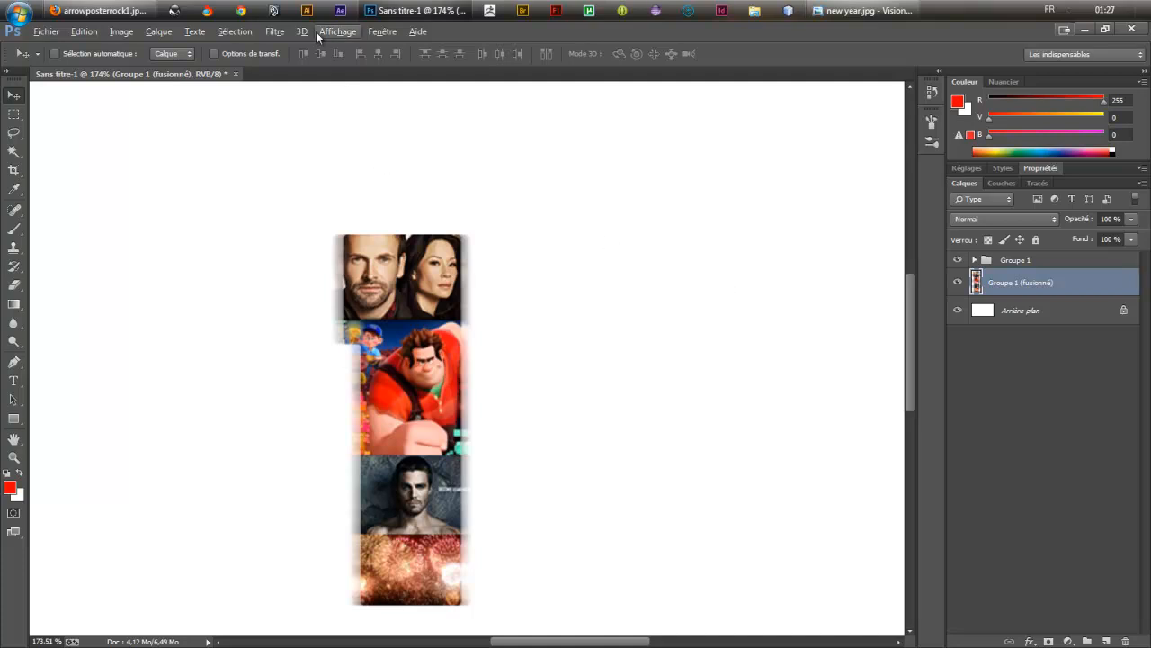
Apply a directional blur at 0° with a distance of 48 pixels to the remaining merged layer.
{"action": "left_click", "coordinate": [274, 33]}
{"action": "mouse_move", "coordinate": [310, 232]}
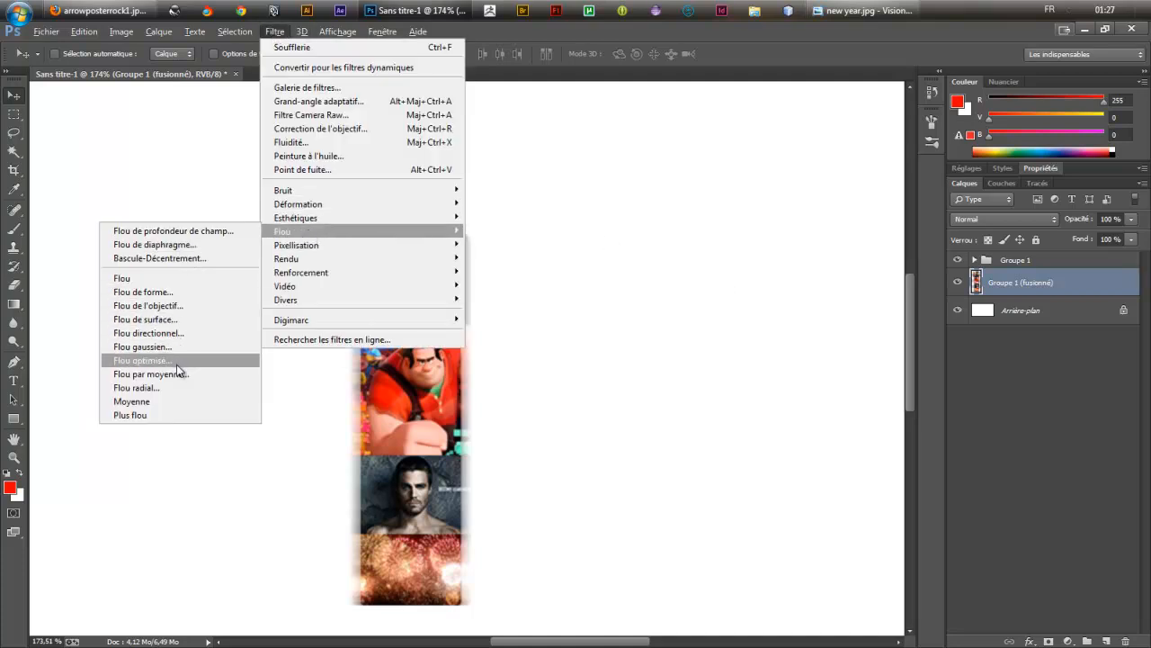
{"action": "left_click", "coordinate": [188, 333]}
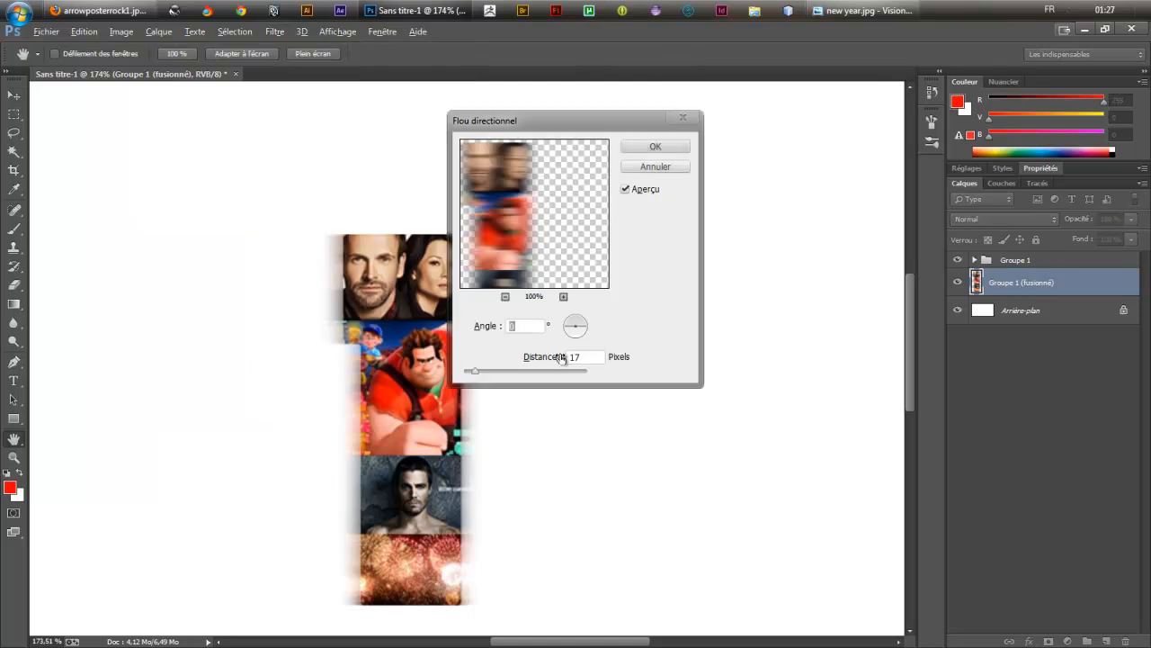
{"action": "left_click_drag", "start_coordinate": [470, 375], "coordinate": [500, 376]}
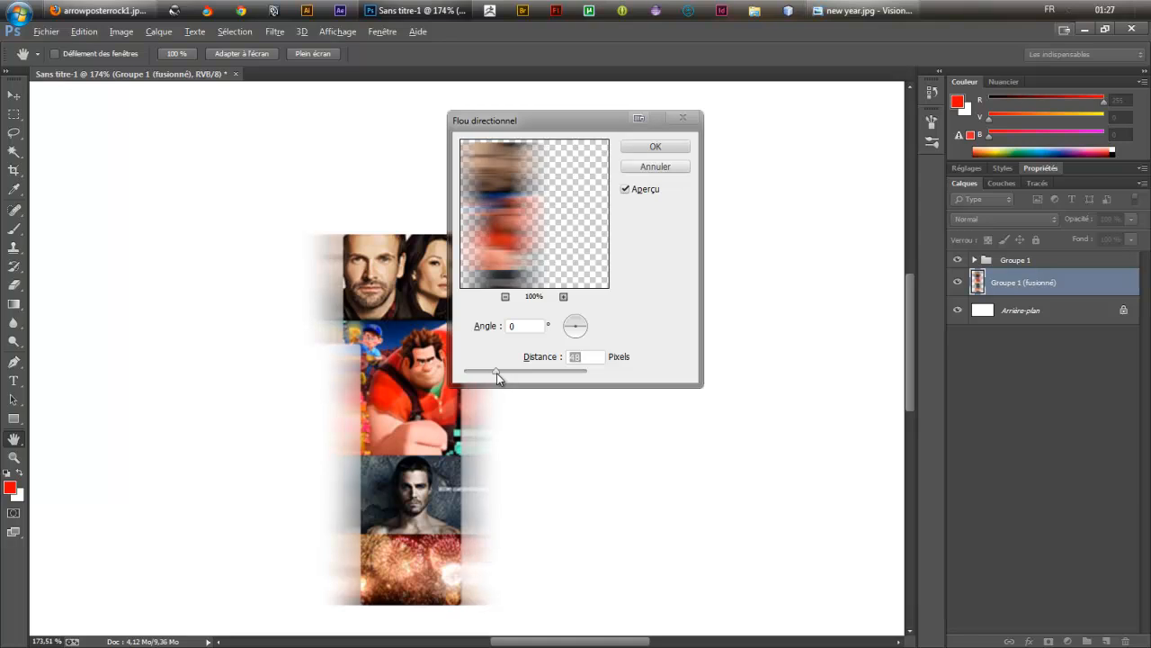
{"action": "left_click", "coordinate": [656, 147]}
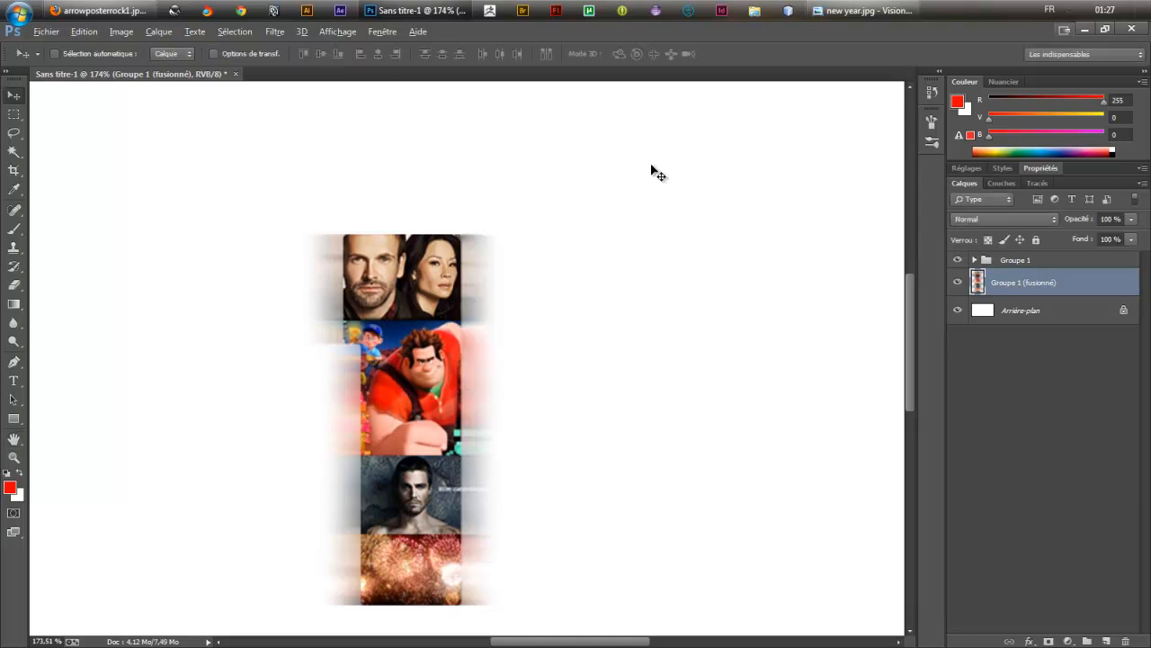
Duplicate the blurred merged layer and group both blurred layers together with Groupe 1.
{"action": "key", "text": "ctrl+j"}
{"action": "key", "text": "ctrl+space"}
{"action": "left_click_drag", "start_coordinate": [501, 330], "coordinate": [472, 337]}
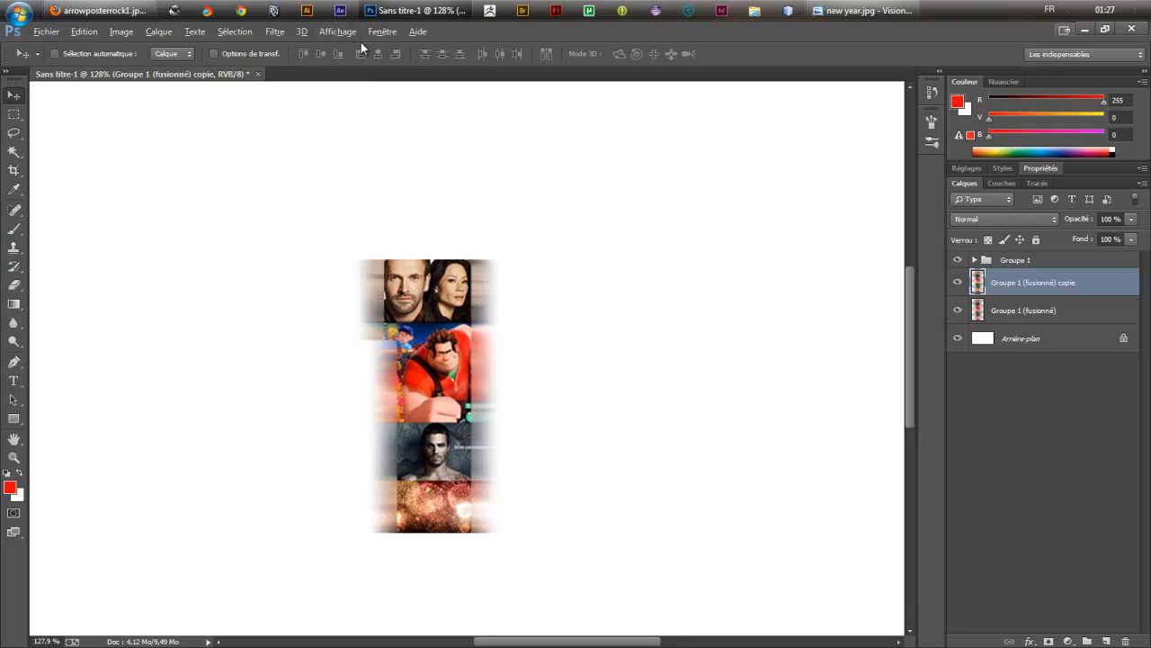
{"action": "left_click", "coordinate": [1057, 308]}
{"action": "left_click", "coordinate": [1023, 259], "text": "shift"}
{"action": "key", "text": "ctrl+g"}
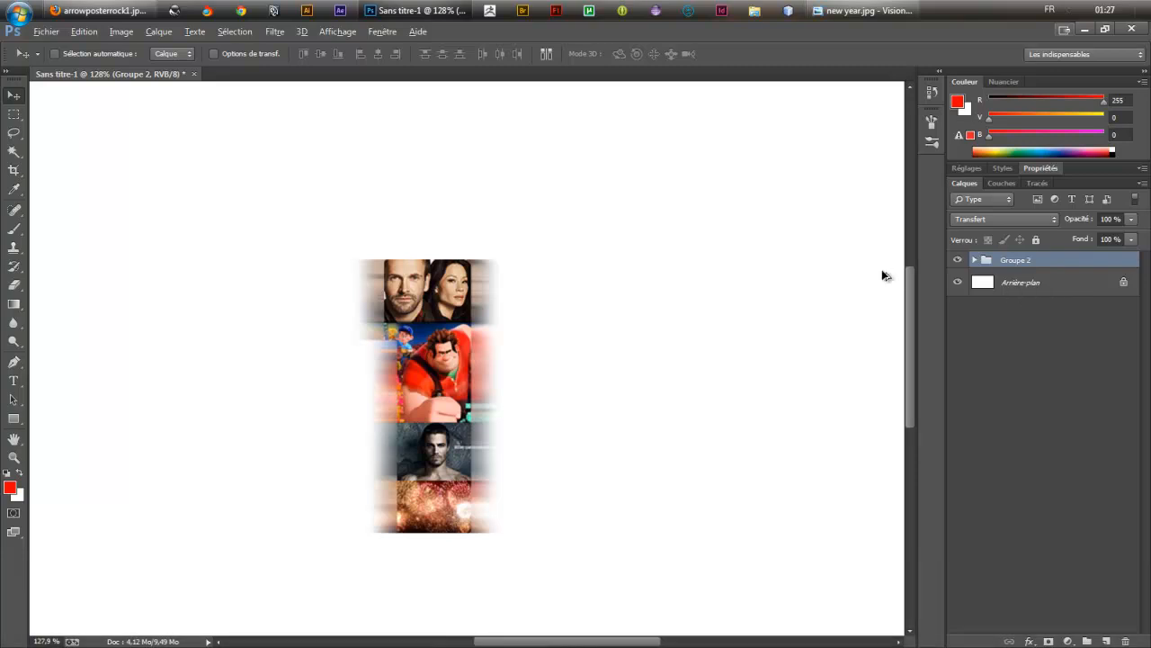
Create a merged copy of Groupe 2, flipped vertically and placed directly beneath the original as its reflection.
{"action": "key", "text": "ctrl+alt+e"}
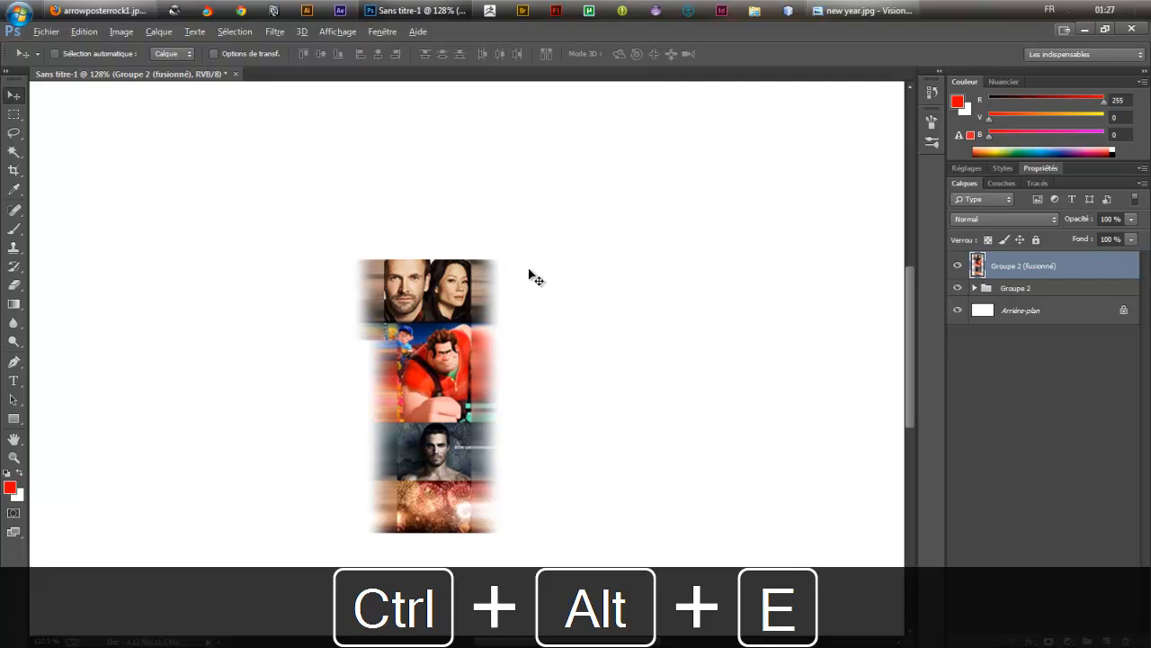
{"action": "key", "text": "ctrl+t"}
{"action": "right_click", "coordinate": [456, 300]}
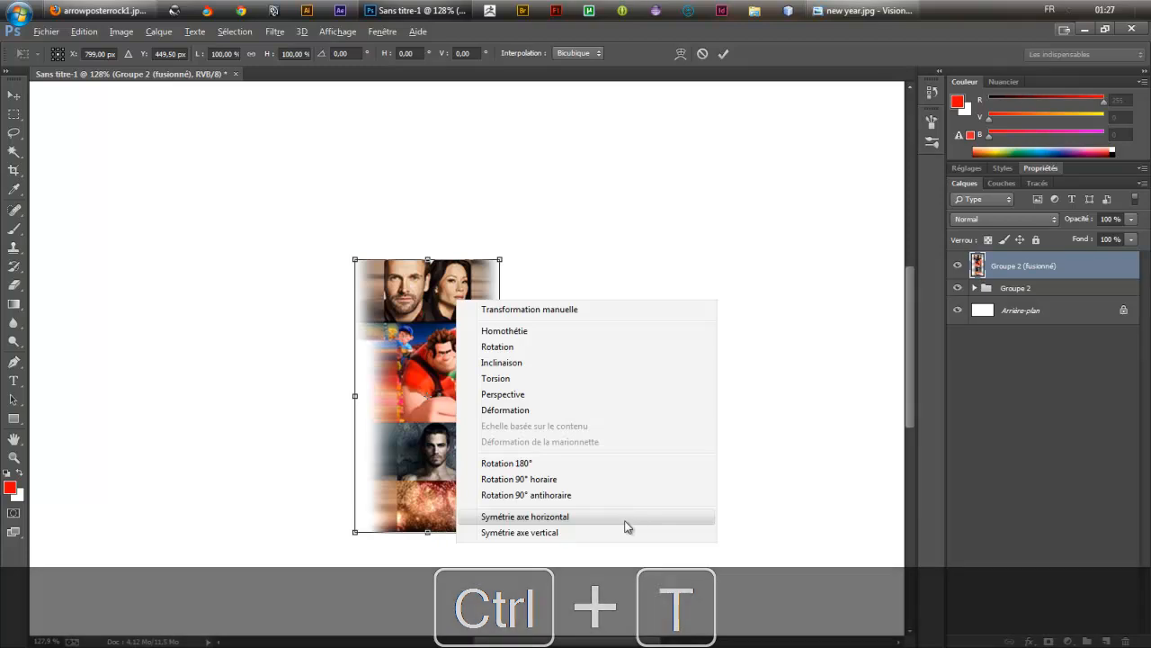
{"action": "left_click", "coordinate": [614, 532]}
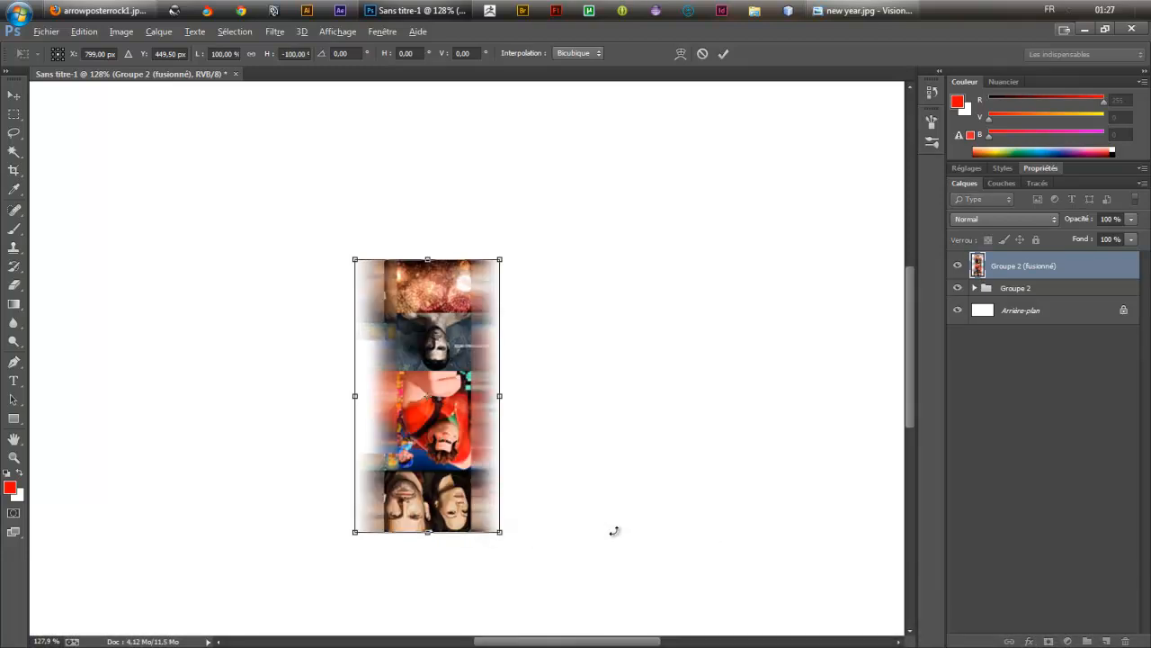
{"action": "left_click_drag", "start_coordinate": [620, 493], "coordinate": [666, 309]}
{"action": "left_click_drag", "start_coordinate": [458, 224], "coordinate": [457, 490]}
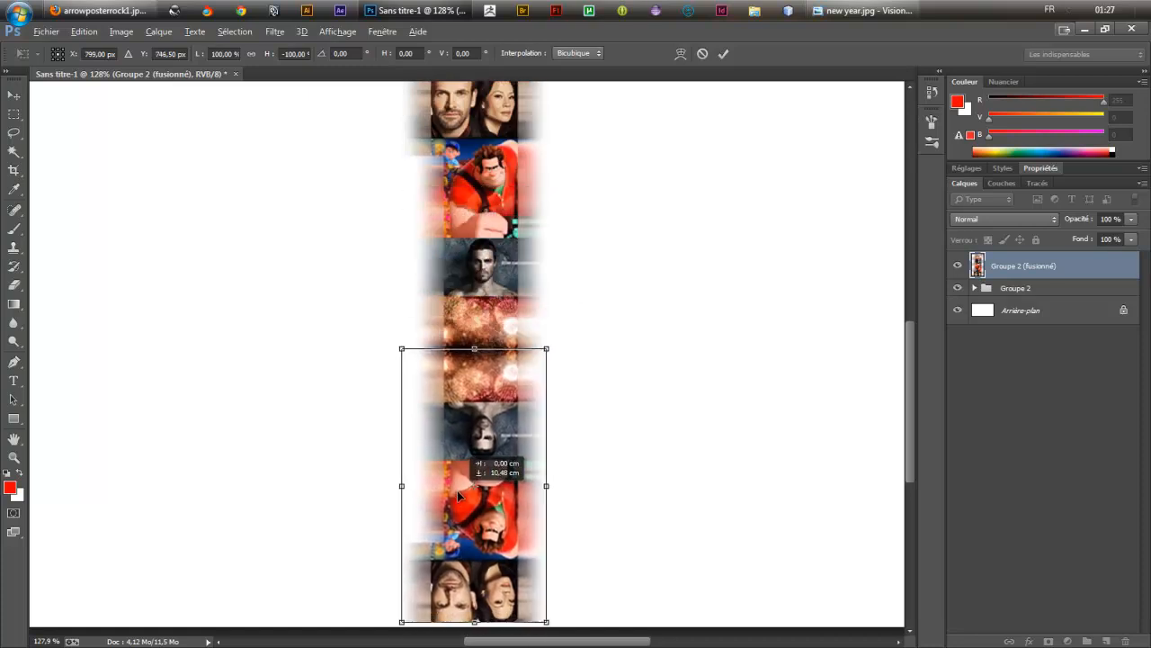
{"action": "key", "text": "Return"}
Group the reflected copy with Groupe 2 and centre the new group vertically on the background.
{"action": "key", "text": "ctrl+space"}
{"action": "left_click_drag", "start_coordinate": [512, 371], "coordinate": [569, 353]}
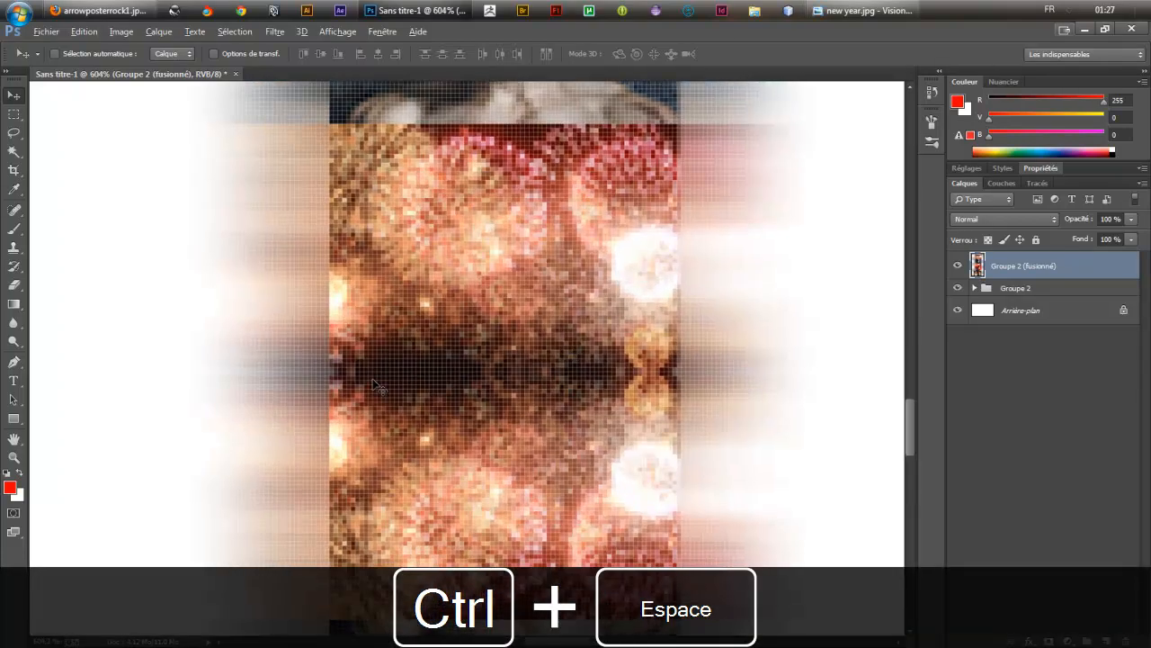
{"action": "left_click_drag", "start_coordinate": [633, 374], "coordinate": [529, 390]}
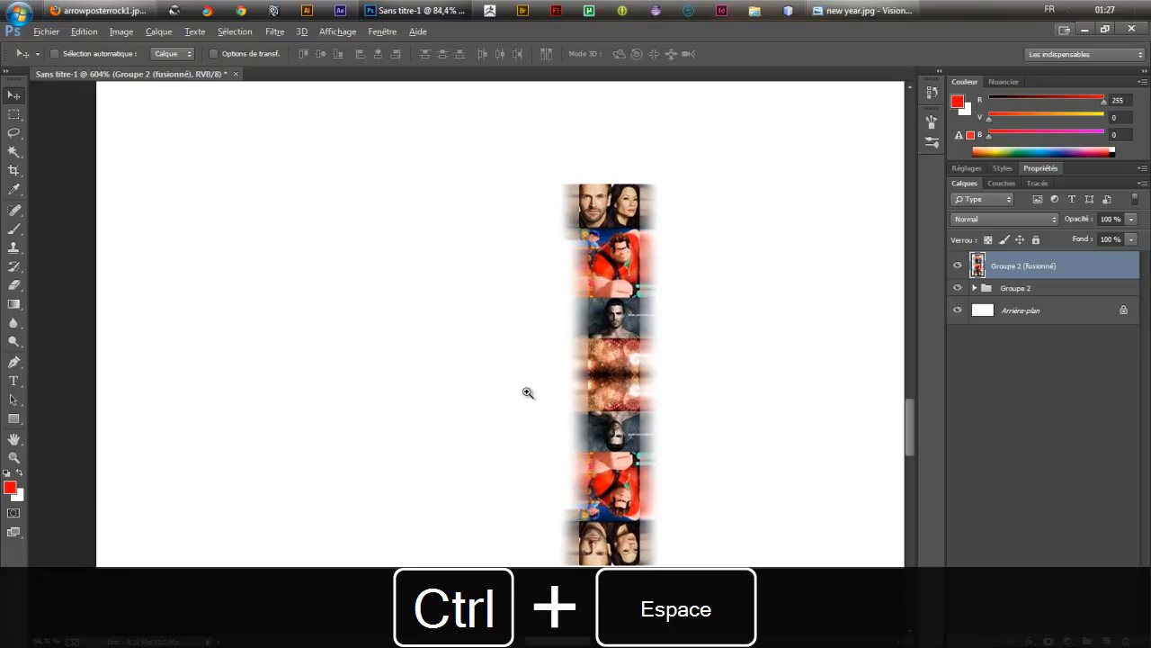
{"action": "left_click_drag", "start_coordinate": [869, 352], "coordinate": [758, 366]}
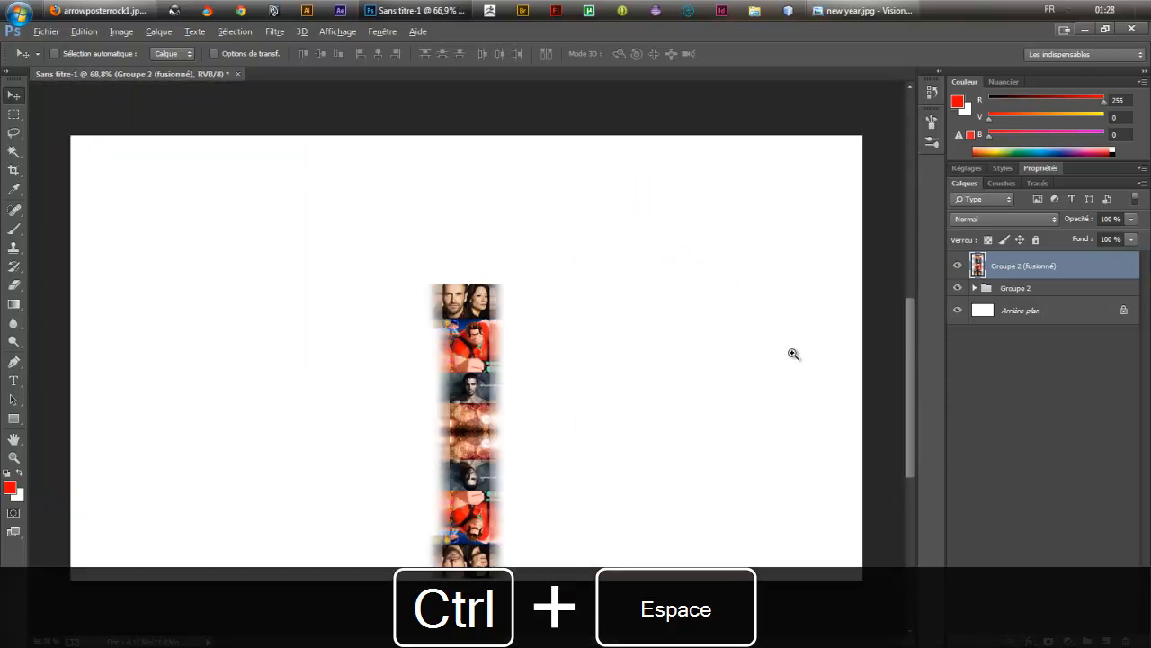
{"action": "left_click", "coordinate": [1042, 291], "text": "ctrl"}
{"action": "key", "text": "ctrl+g"}
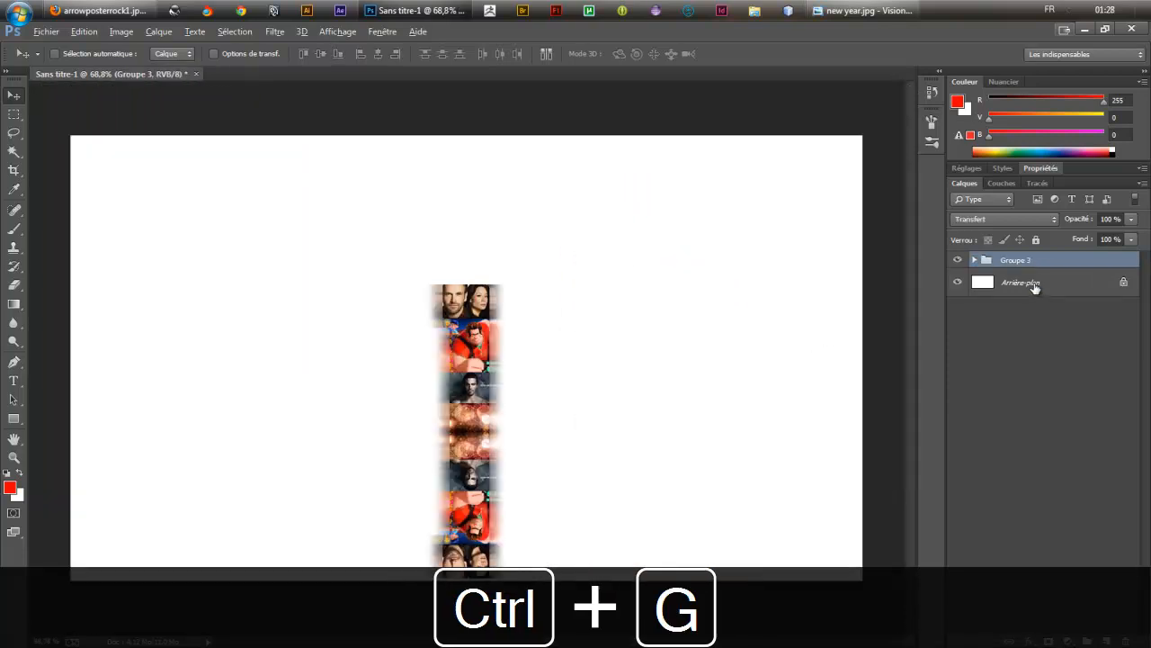
{"action": "left_click", "coordinate": [1042, 284], "text": "ctrl"}
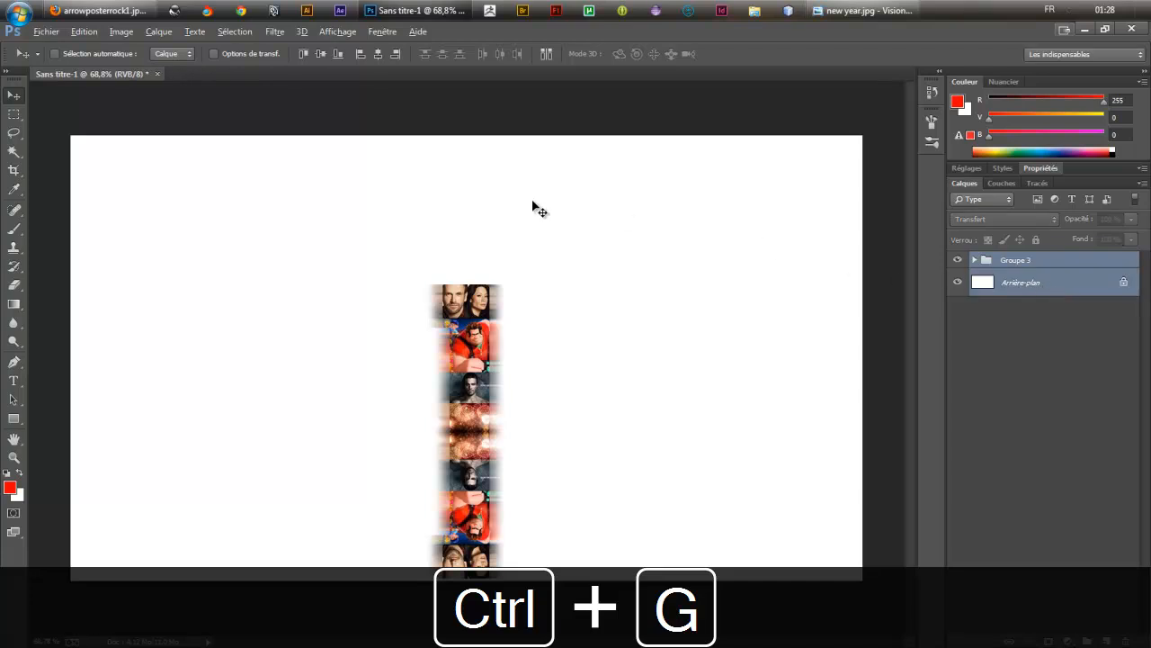
{"action": "left_click", "coordinate": [323, 56]}
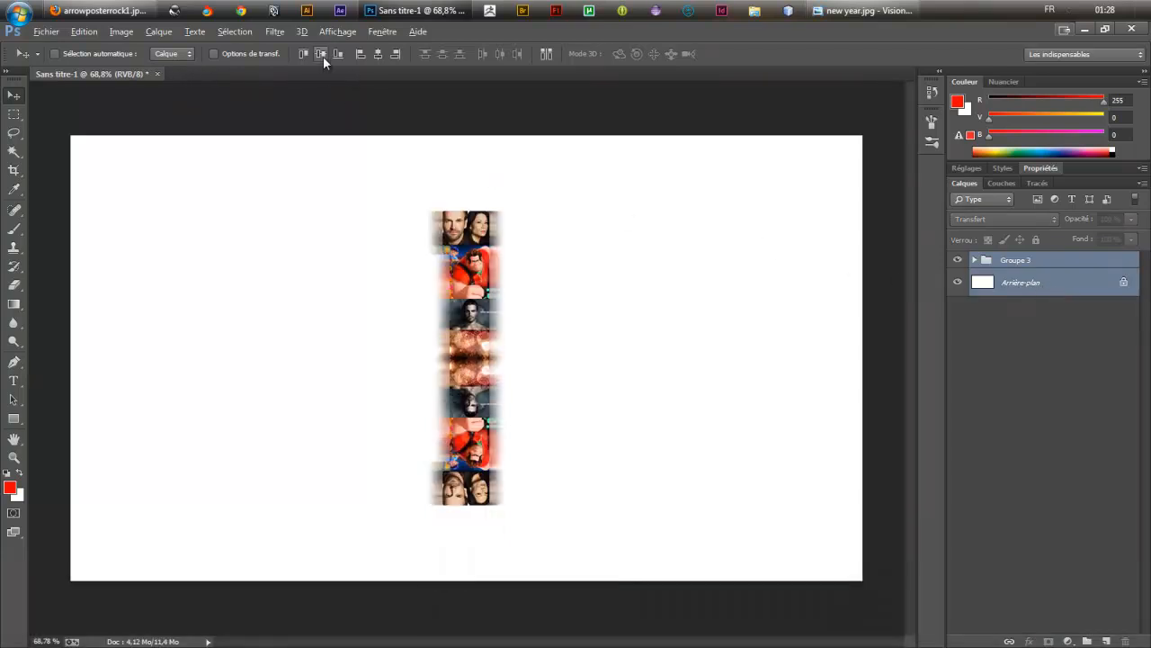
Add a layer mask to Groupe 2 (fusionné) inside Groupe 3 and set the Brush size to 613 px.
{"action": "left_click", "coordinate": [1094, 266]}
{"action": "left_click", "coordinate": [974, 260]}
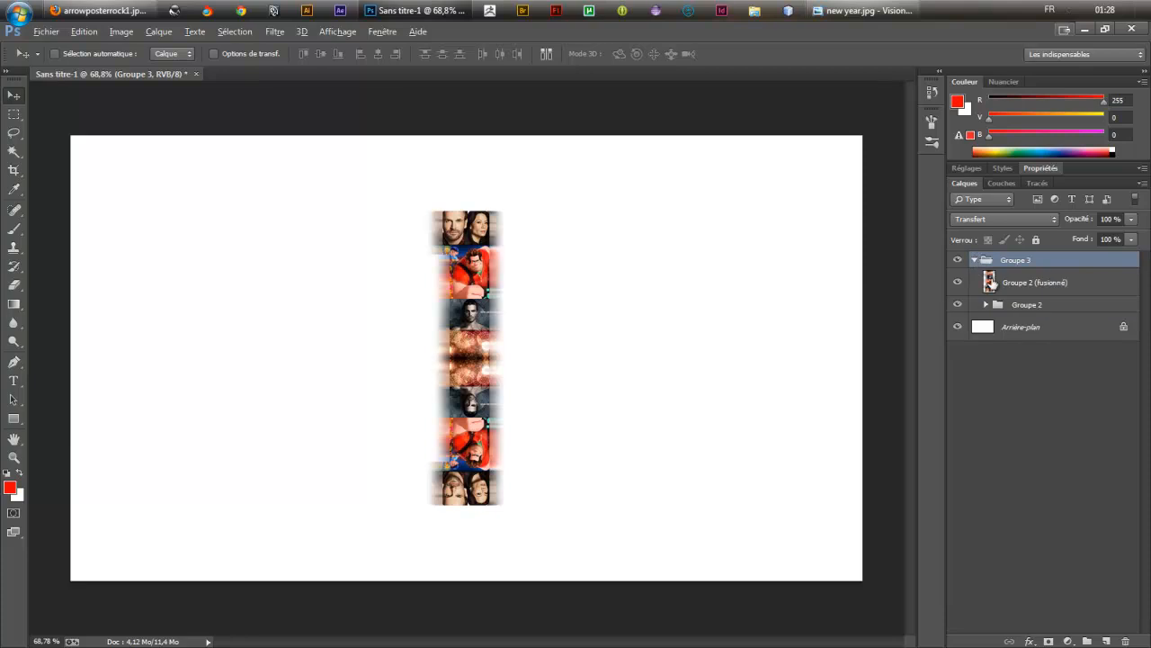
{"action": "left_click", "coordinate": [1024, 293]}
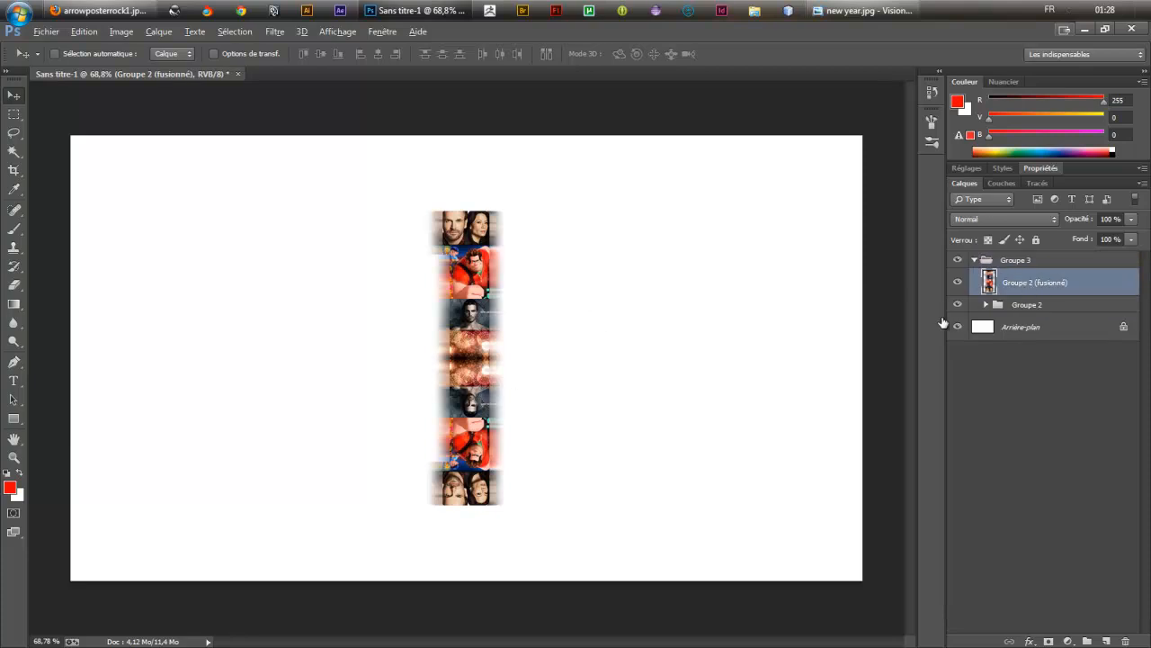
{"action": "left_click", "coordinate": [1049, 641]}
{"action": "key", "text": "b"}
{"action": "mouse_move", "coordinate": [462, 394]}
{"action": "left_mouse_down"}
{"action": "mouse_move", "coordinate": [550, 413]}
{"action": "mouse_move", "coordinate": [609, 391]}
{"action": "mouse_move", "coordinate": [609, 43]}
{"action": "left_mouse_up"}
{"action": "left_click_drag", "start_coordinate": [582, 427], "coordinate": [629, 444]}
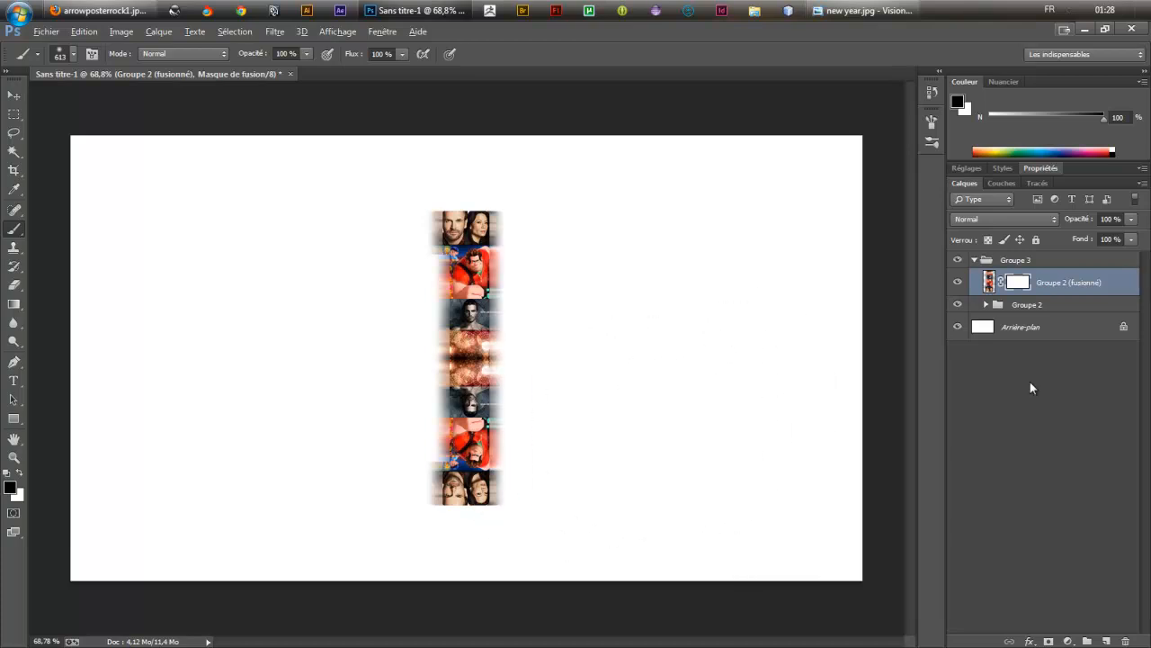
Try soft red brush strokes on a new layer above the reflected copy, then undo them.
{"action": "left_click", "coordinate": [1106, 640]}
{"action": "left_click_drag", "start_coordinate": [572, 420], "coordinate": [459, 426]}
{"action": "mouse_move", "coordinate": [241, 376]}
{"action": "left_mouse_down"}
{"action": "mouse_move", "coordinate": [658, 378]}
{"action": "mouse_move", "coordinate": [193, 368]}
{"action": "mouse_move", "coordinate": [515, 367]}
{"action": "mouse_move", "coordinate": [737, 339]}
{"action": "mouse_move", "coordinate": [386, 195]}
{"action": "mouse_move", "coordinate": [56, 187]}
{"action": "mouse_move", "coordinate": [373, 386]}
{"action": "mouse_move", "coordinate": [433, 523]}
{"action": "mouse_move", "coordinate": [276, 520]}
{"action": "mouse_move", "coordinate": [359, 492]}
{"action": "left_mouse_up"}
{"action": "key", "text": "ctrl+z"}
{"action": "key", "text": "ctrl+z"}
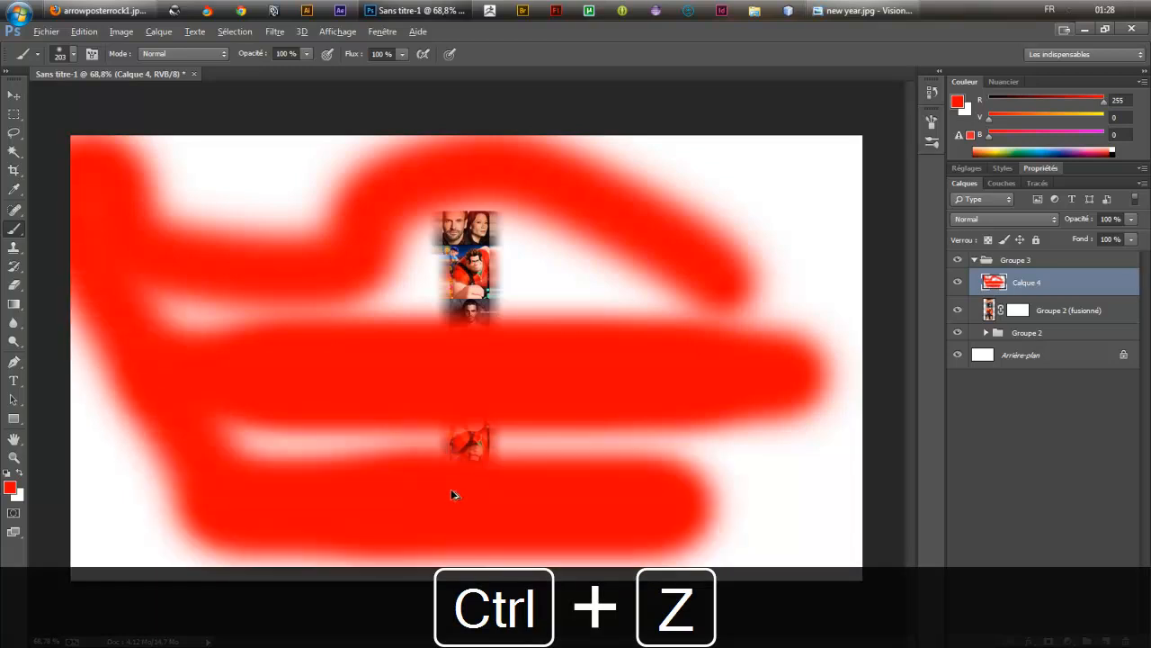
{"action": "key", "text": "ctrl+alt+z"}
{"action": "key", "text": "ctrl+alt+z"}
{"action": "key", "text": "ctrl+alt+z"}
Paint black with a soft 717 px brush along the bottom of the reflected copy's mask to fade it downward.
{"action": "left_click", "coordinate": [1008, 311]}
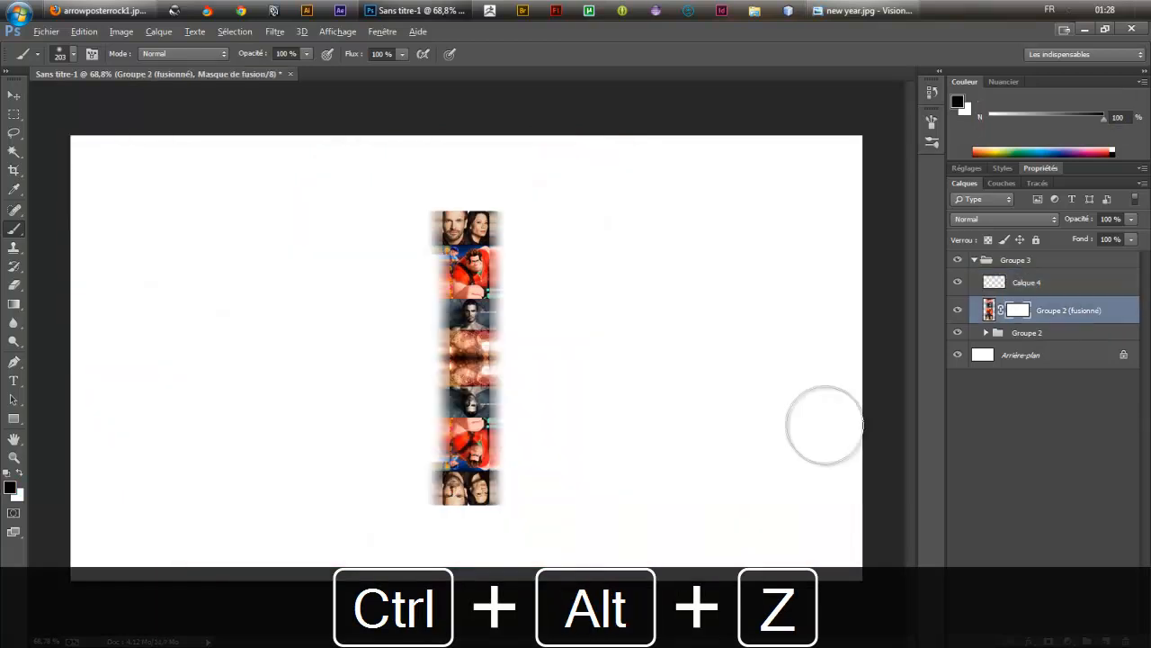
{"action": "mouse_move", "coordinate": [720, 470]}
{"action": "left_mouse_down"}
{"action": "mouse_move", "coordinate": [817, 506]}
{"action": "mouse_move", "coordinate": [850, 504]}
{"action": "left_mouse_up"}
{"action": "mouse_move", "coordinate": [506, 531]}
{"action": "left_mouse_down"}
{"action": "mouse_move", "coordinate": [304, 559]}
{"action": "mouse_move", "coordinate": [346, 572]}
{"action": "left_mouse_up"}
{"action": "key", "text": "ctrl+alt+z"}
{"action": "key", "text": "ctrl+alt+z"}
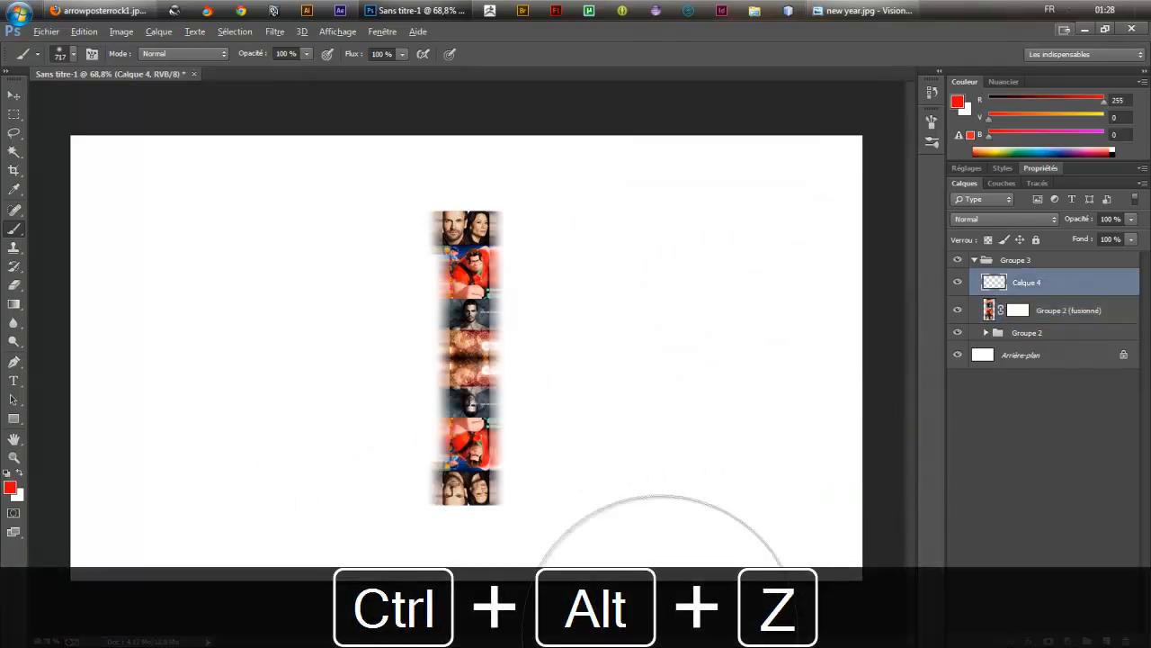
{"action": "left_click", "coordinate": [820, 573]}
{"action": "left_click_drag", "start_coordinate": [821, 570], "coordinate": [776, 577]}
{"action": "key", "text": "ctrl+z"}
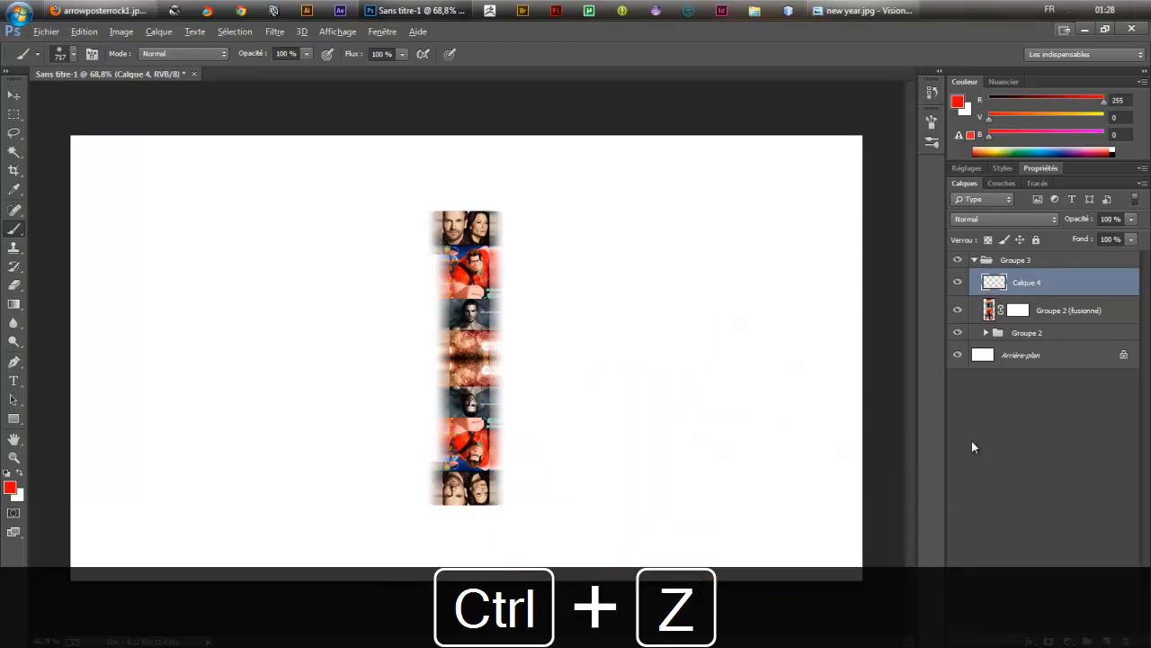
{"action": "left_click", "coordinate": [1019, 312]}
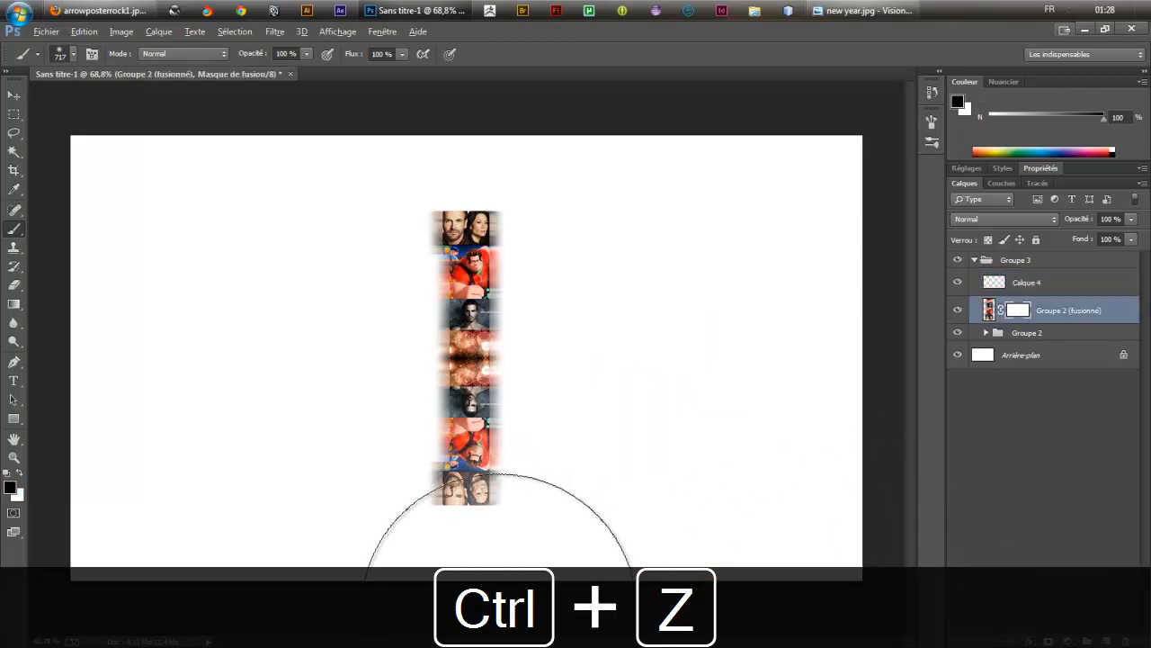
{"action": "left_click_drag", "start_coordinate": [491, 594], "coordinate": [230, 623]}
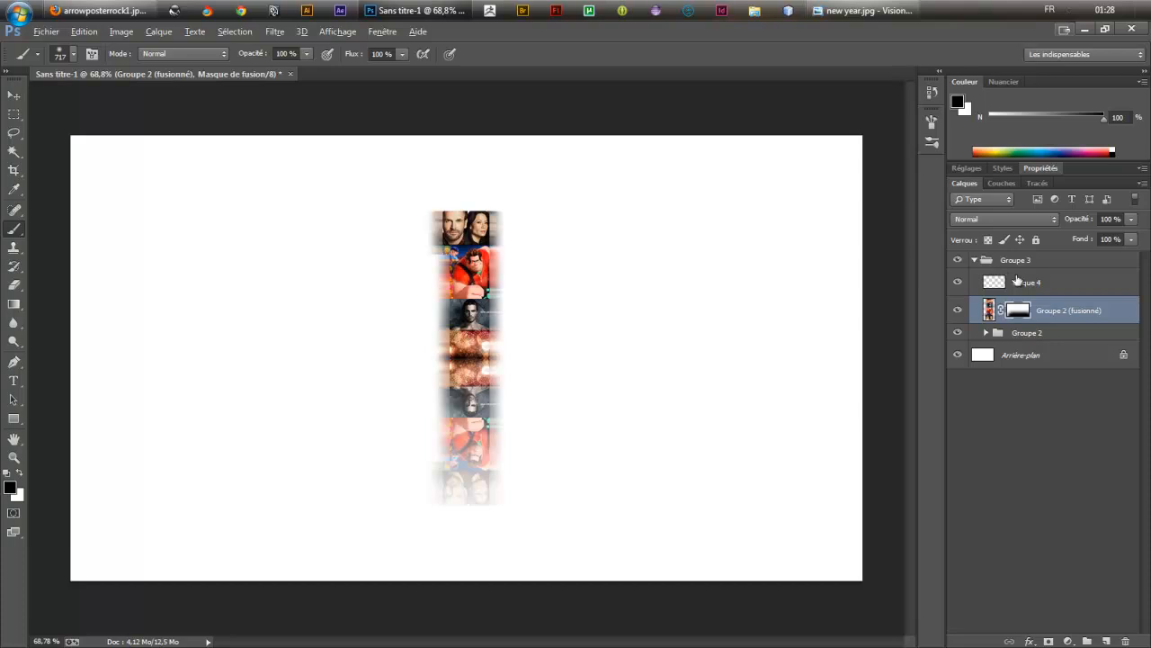
Delete the empty test layer Calque 4 and lower the reflected copy's opacity to 48%.
{"action": "left_click_drag", "start_coordinate": [1044, 283], "coordinate": [1126, 640]}
{"action": "left_click_drag", "start_coordinate": [1087, 225], "coordinate": [1072, 225]}
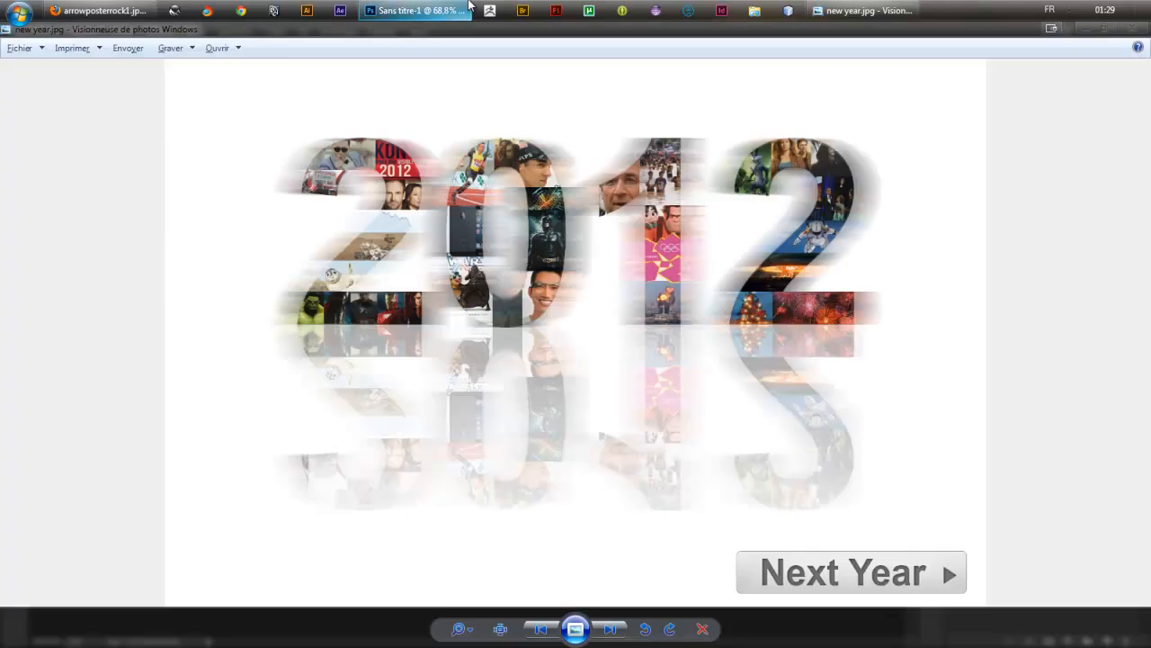
{"action": "left_click", "coordinate": [418, 9]}
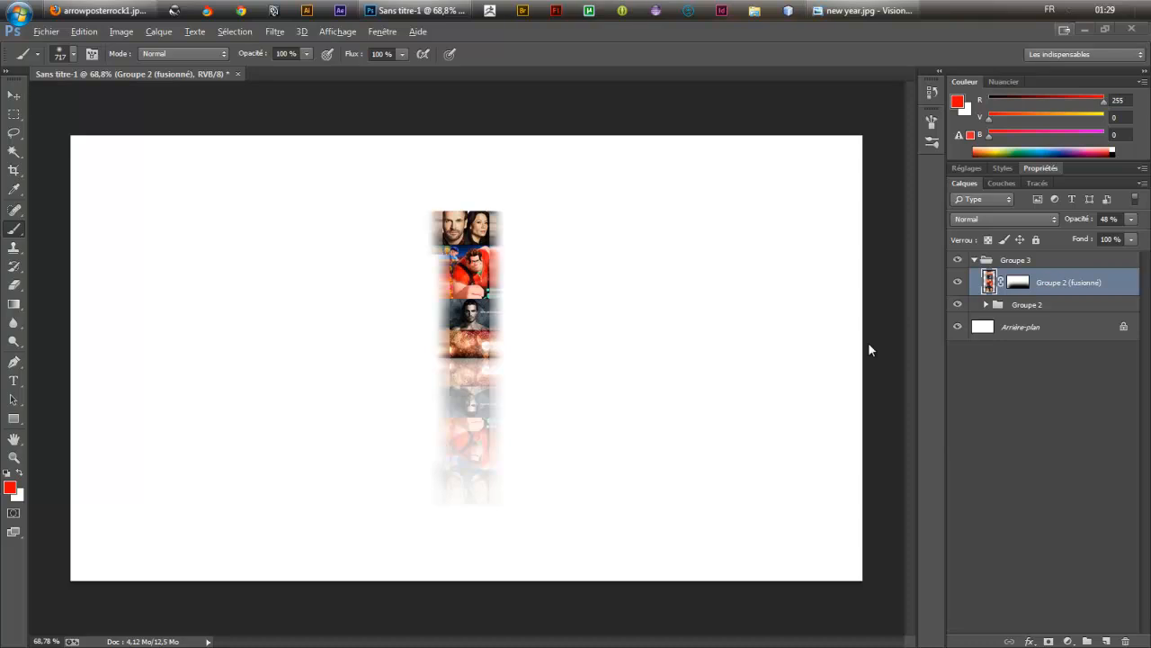
On a new layer above Groupe 3, fill a rectangular selection near the canvas's lower-right corner with red for the button.
{"action": "left_click", "coordinate": [974, 261]}
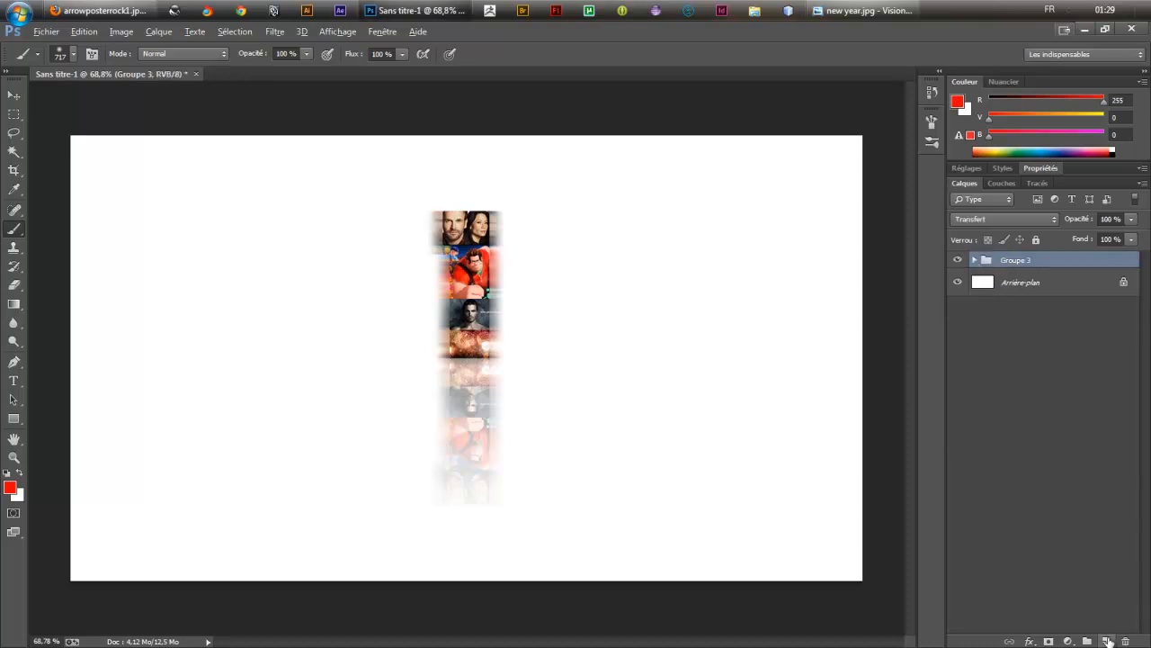
{"action": "left_click", "coordinate": [1108, 640]}
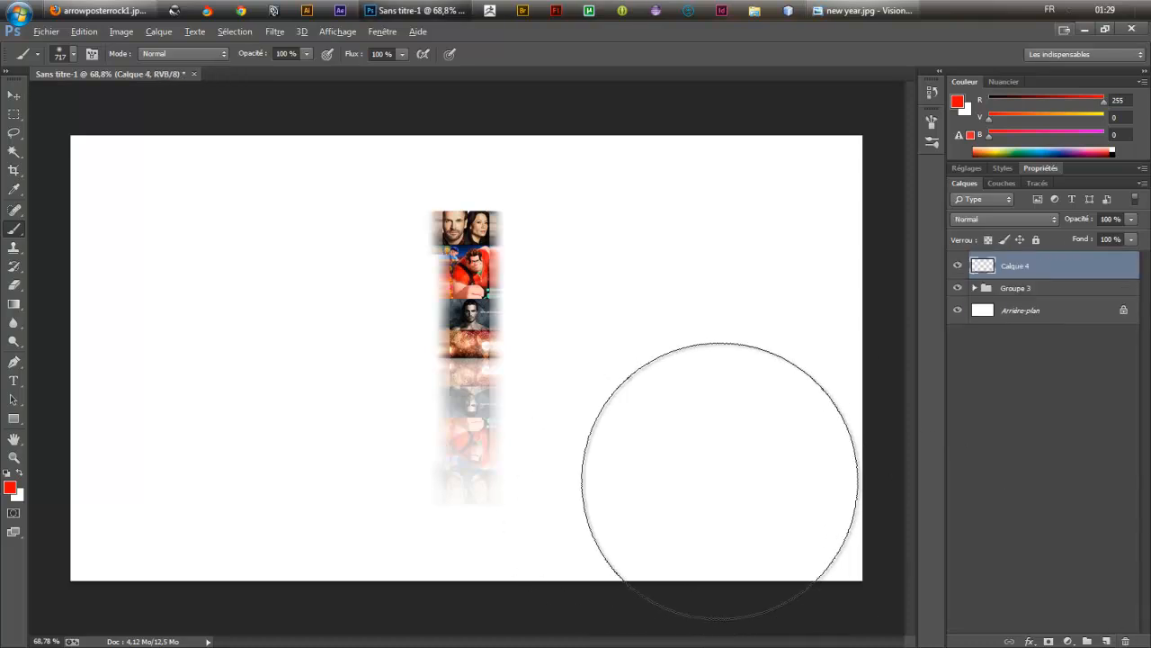
{"action": "key", "text": "m"}
{"action": "mouse_move", "coordinate": [758, 534]}
{"action": "left_mouse_down"}
{"action": "mouse_move", "coordinate": [746, 528]}
{"action": "mouse_move", "coordinate": [841, 563]}
{"action": "mouse_move", "coordinate": [830, 545]}
{"action": "mouse_move", "coordinate": [887, 540]}
{"action": "mouse_move", "coordinate": [736, 488]}
{"action": "left_mouse_up"}
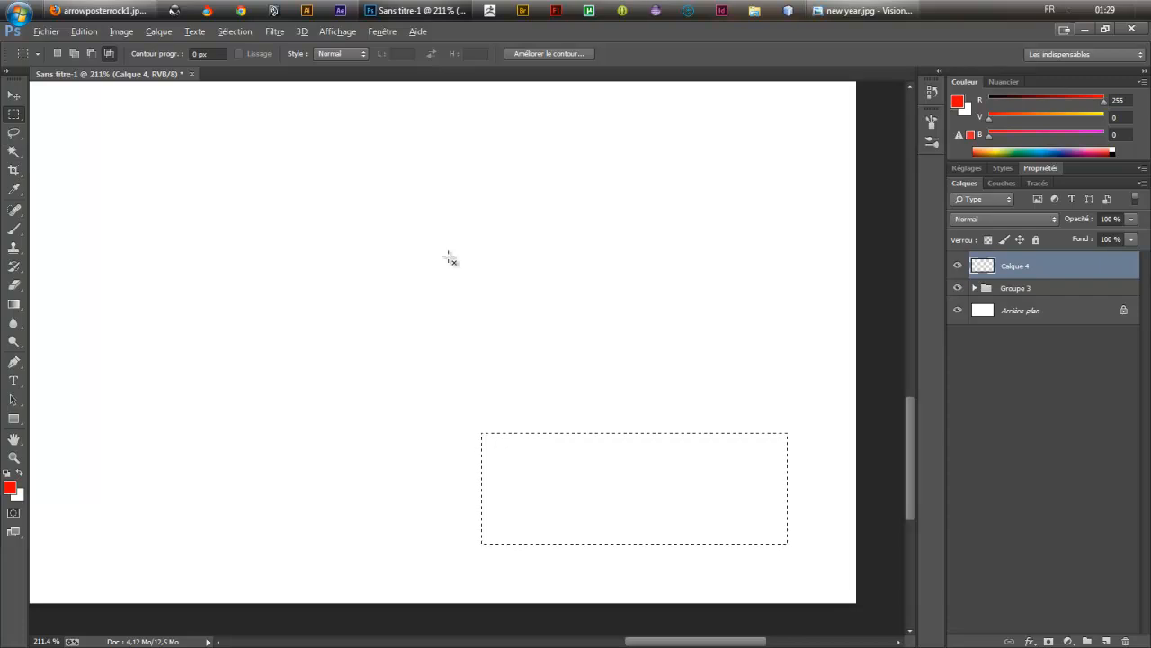
{"action": "key", "text": "b"}
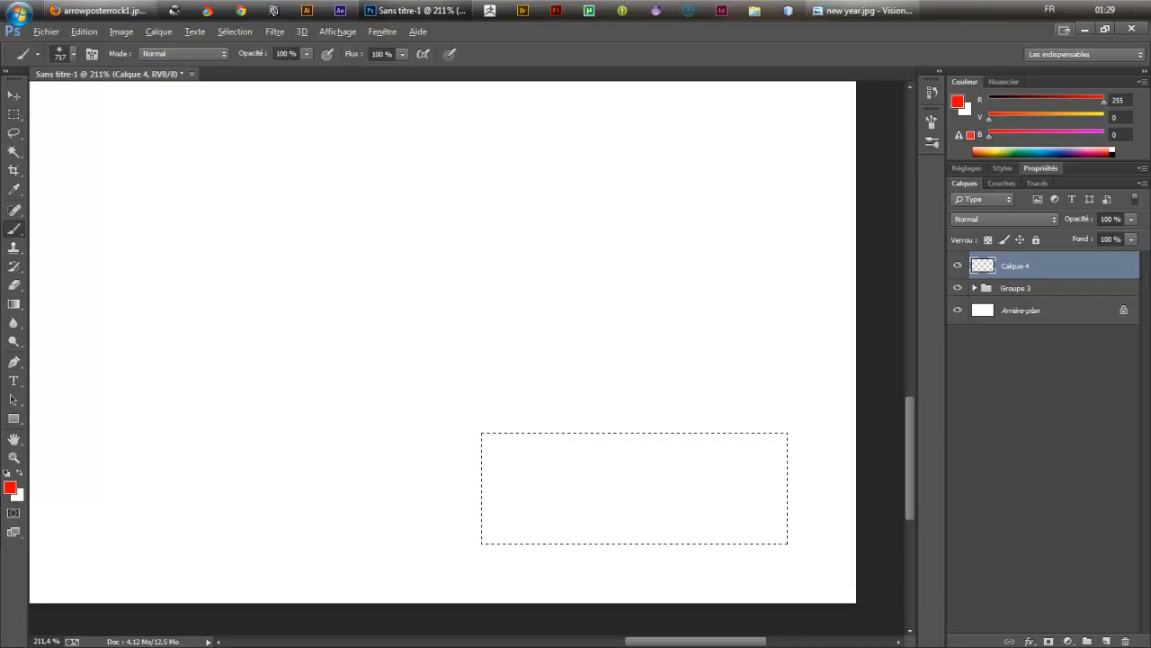
{"action": "left_click", "coordinate": [724, 486]}
{"action": "key", "text": "ctrl+d"}
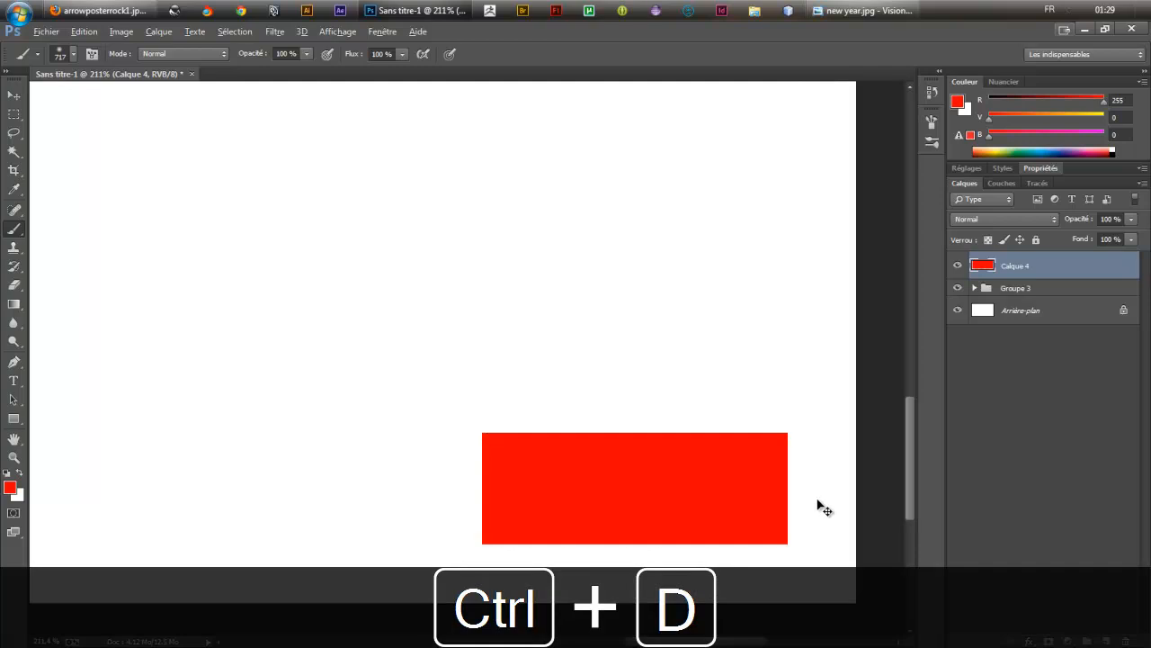
{"action": "key", "text": "v"}
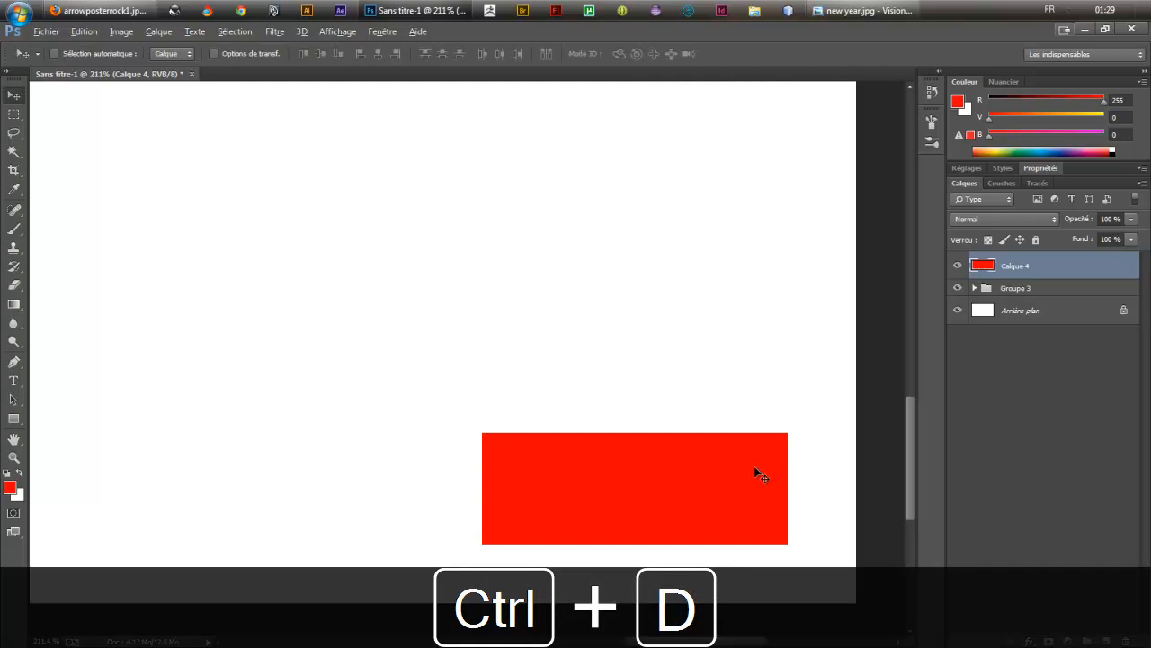
Draw a closed Pen path that curves inside the red rectangle's upper-left corner and loops around outside it.
{"action": "key", "text": "p"}
{"action": "scroll", "coordinate": [527, 444], "scroll_direction": "up", "scroll_amount": 5}
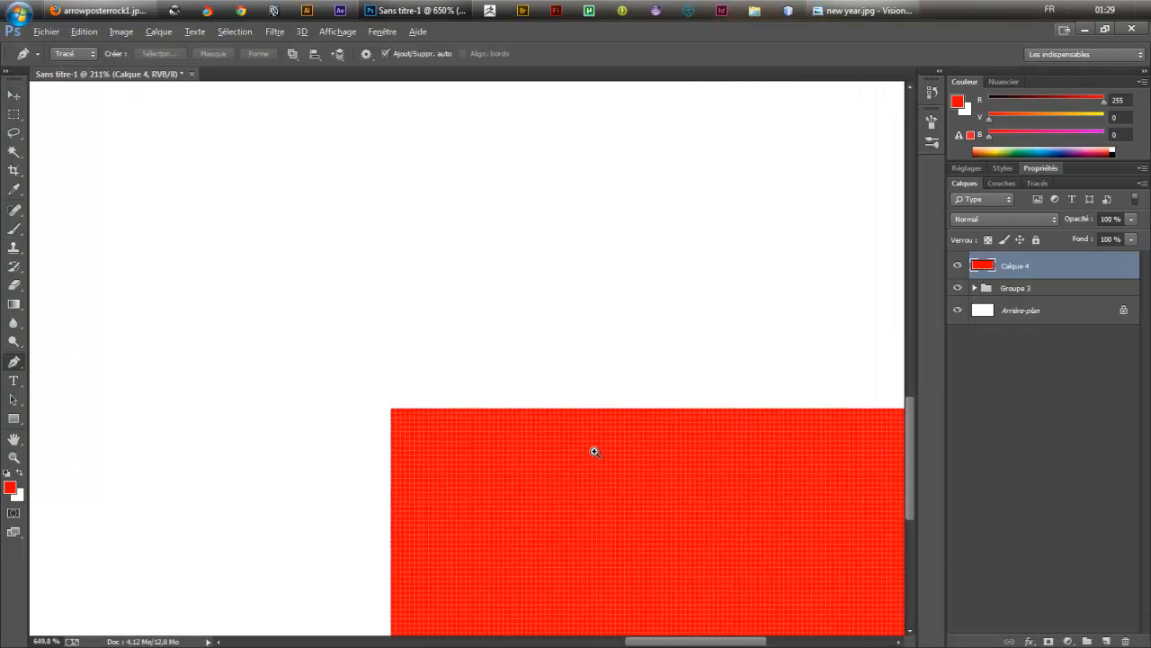
{"action": "left_click", "coordinate": [487, 411]}
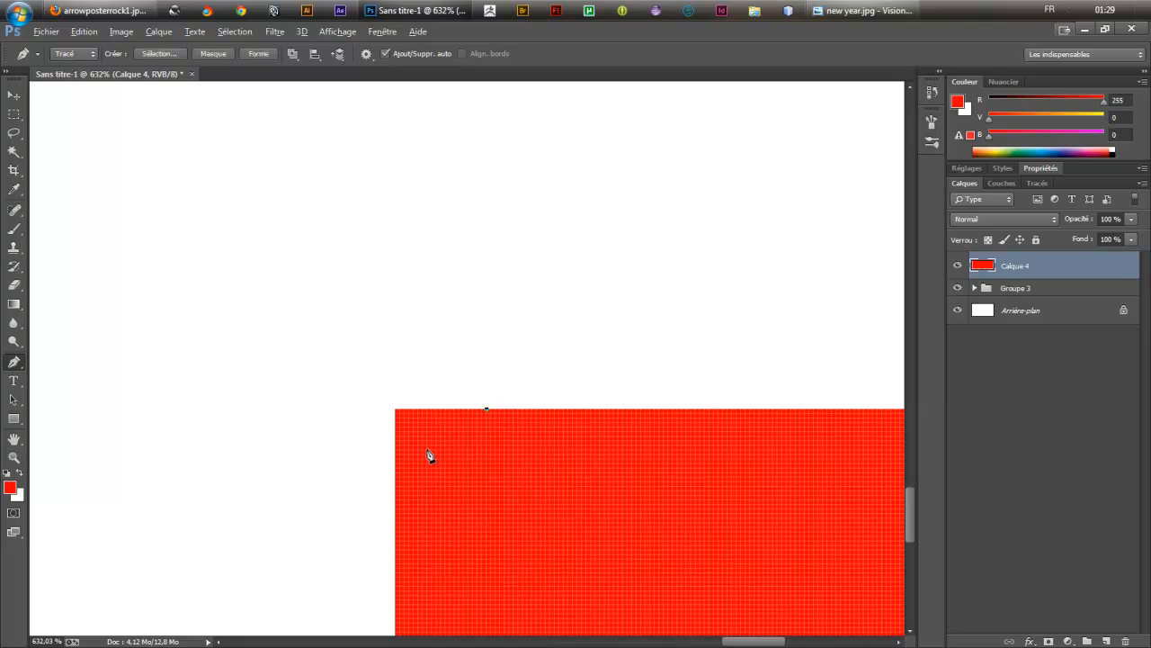
{"action": "left_click_drag", "start_coordinate": [398, 505], "coordinate": [386, 512]}
{"action": "left_click_drag", "start_coordinate": [354, 427], "coordinate": [341, 340]}
{"action": "left_click_drag", "start_coordinate": [377, 272], "coordinate": [478, 320]}
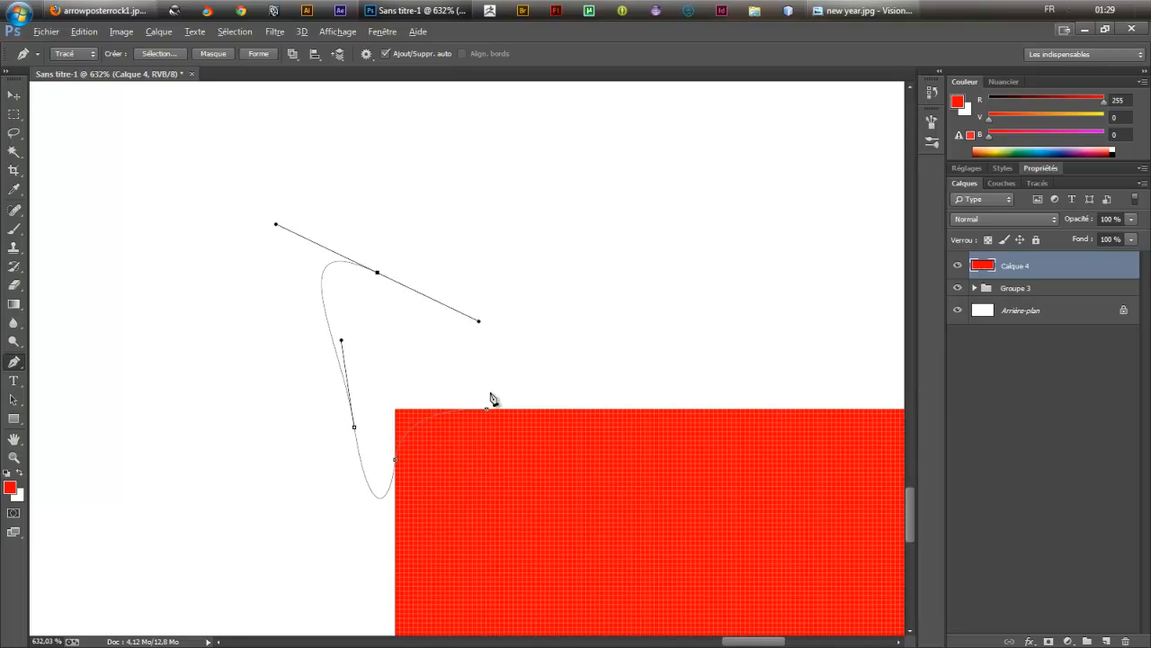
{"action": "left_click_drag", "start_coordinate": [487, 410], "coordinate": [439, 437]}
Convert the path to a selection and delete the corner area inside it to round the rectangle's upper-left corner.
{"action": "right_click", "coordinate": [435, 374]}
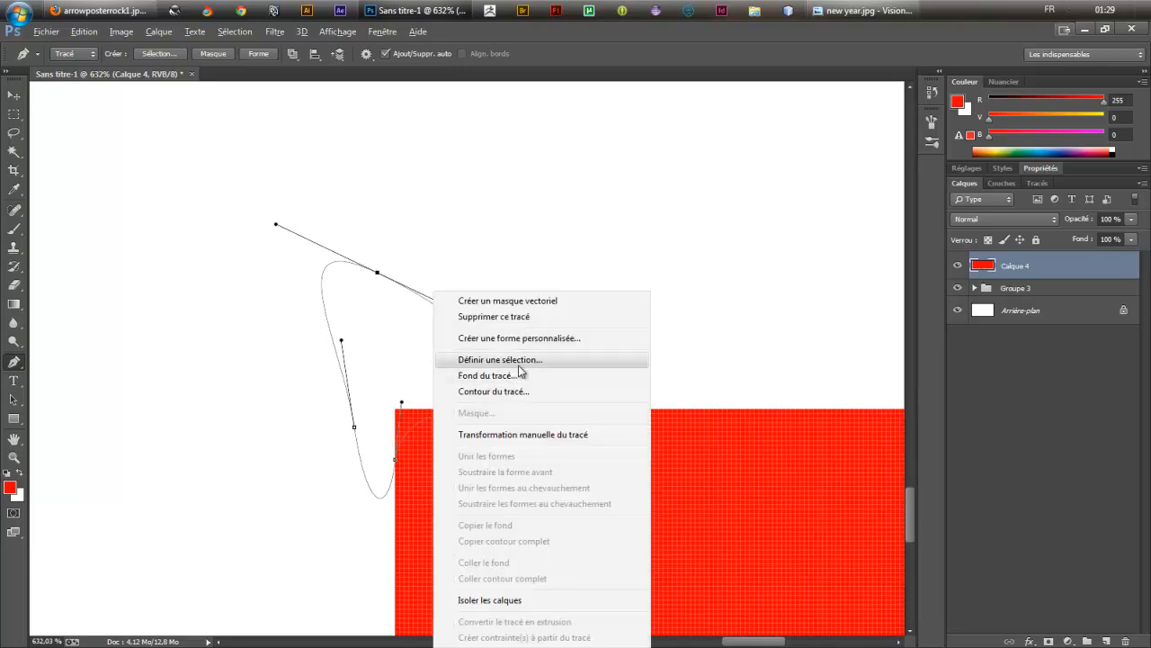
{"action": "left_click", "coordinate": [522, 360]}
{"action": "key", "text": "Return"}
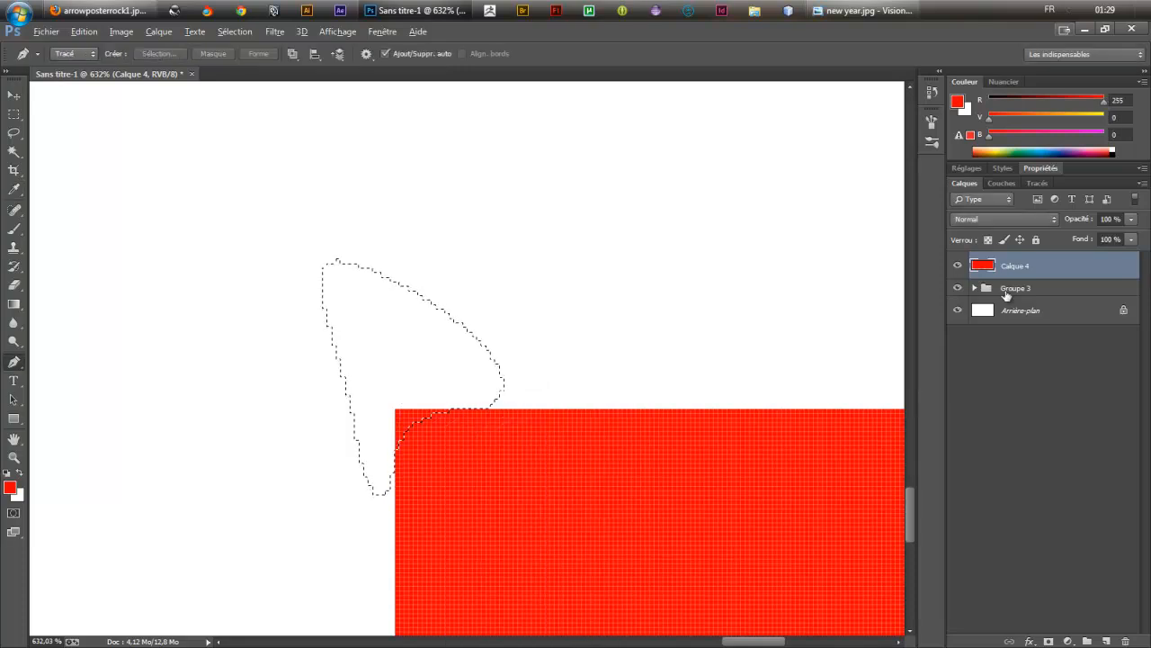
{"action": "key", "text": "Delete"}
{"action": "key", "text": "ctrl+d"}
Copy the rectangle's rounded upper-left corner with a rectangular selection and paste it onto a new layer.
{"action": "key", "text": "ctrl+space"}
{"action": "left_click_drag", "start_coordinate": [782, 303], "coordinate": [663, 399]}
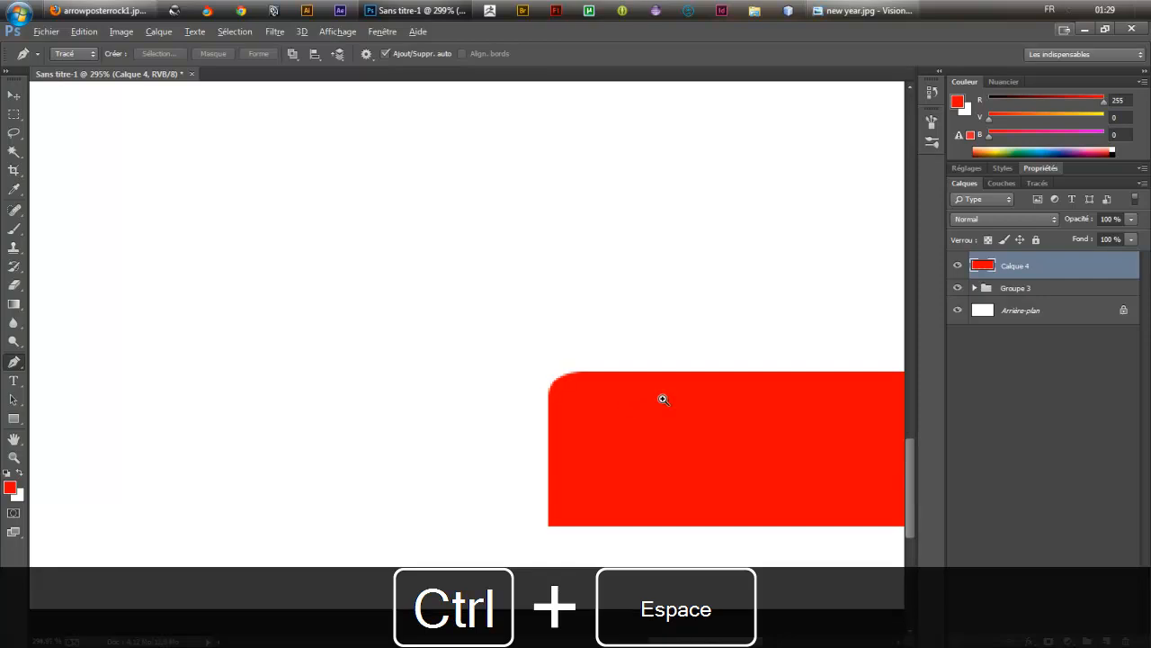
{"action": "key", "text": "m"}
{"action": "left_click_drag", "start_coordinate": [661, 318], "coordinate": [507, 467]}
{"action": "key", "text": "ctrl+c"}
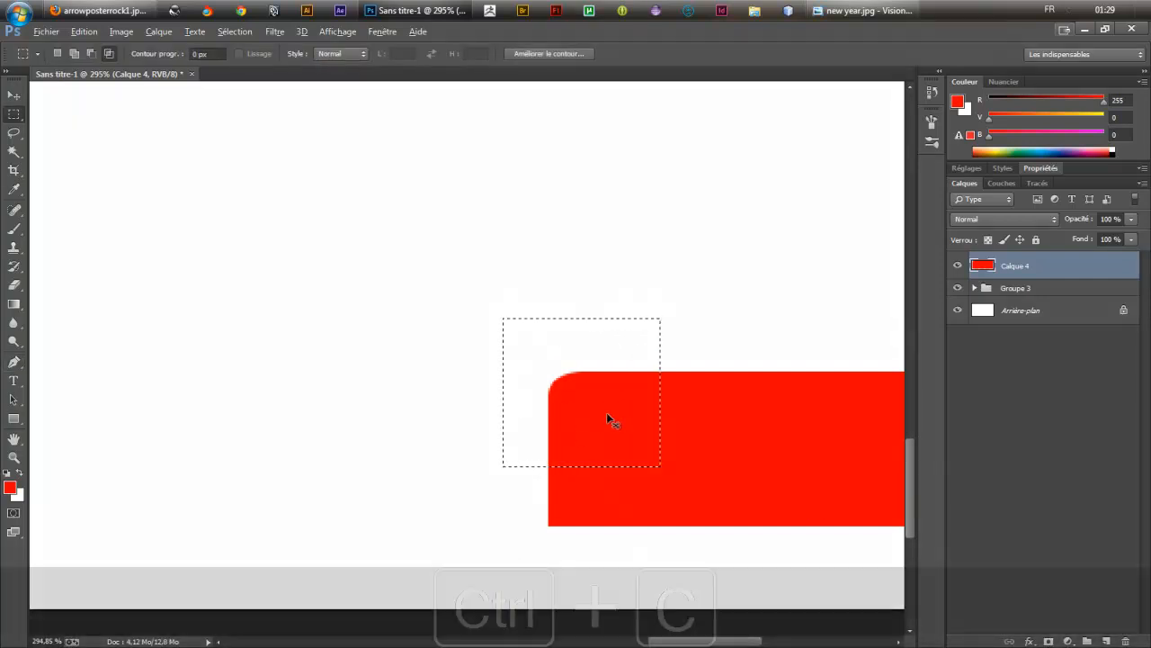
{"action": "key", "text": "ctrl+v"}
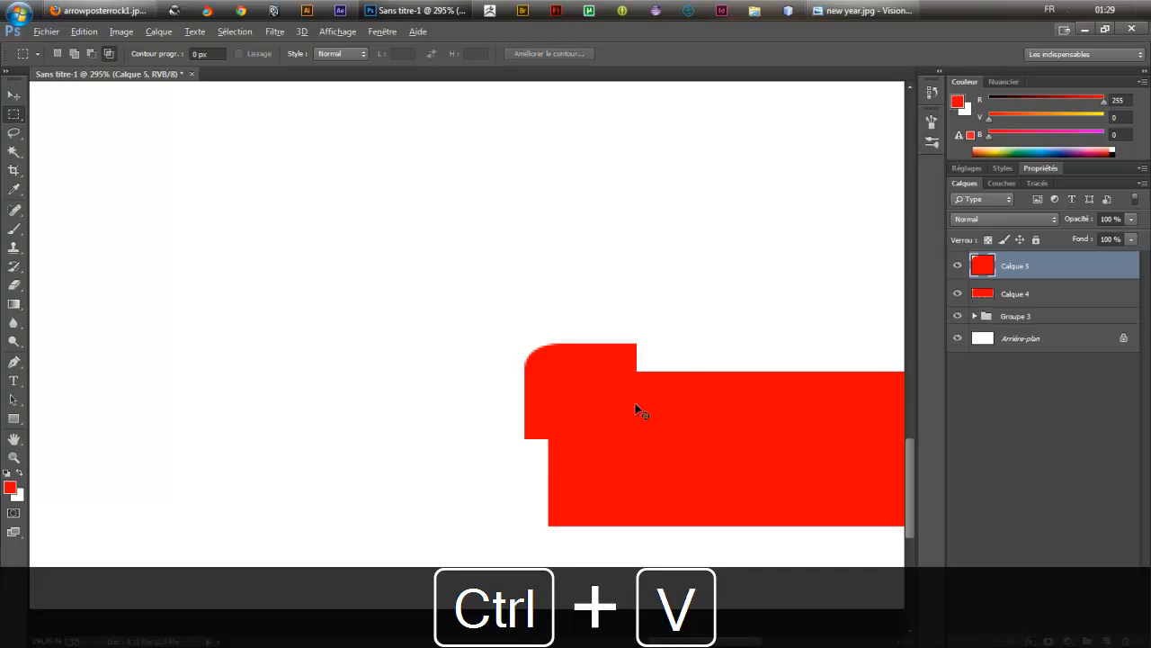
Flip the copied rounded corner vertically and move it onto the red rectangle's lower-left corner.
{"action": "key", "text": "ctrl+t"}
{"action": "right_click", "coordinate": [591, 387]}
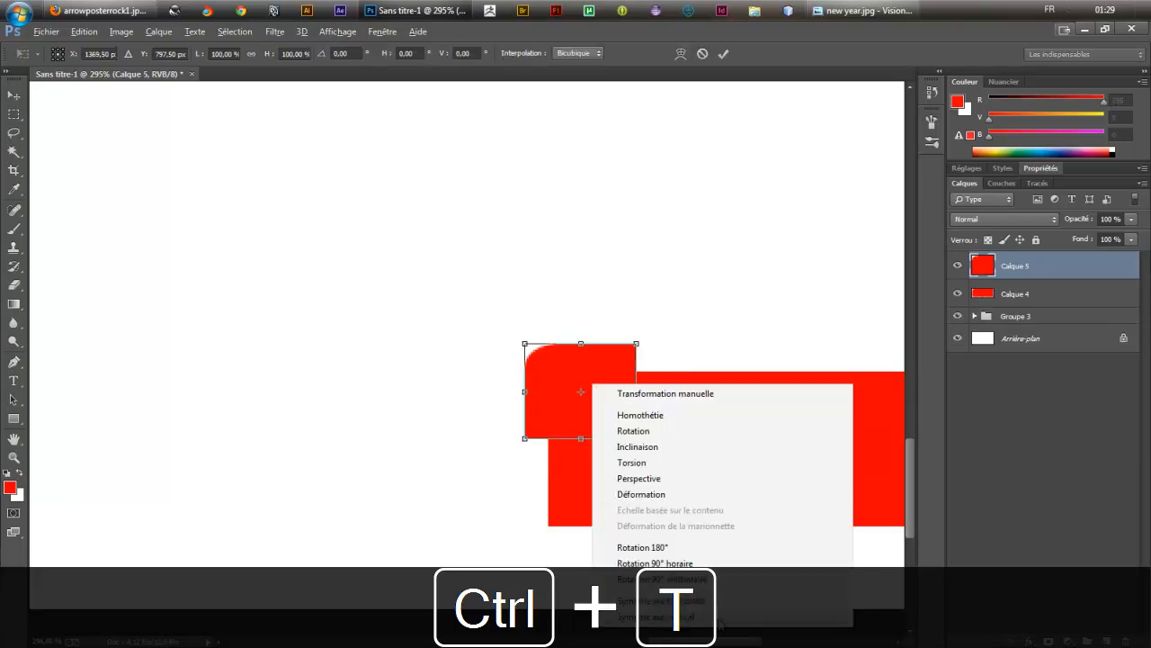
{"action": "left_click", "coordinate": [715, 618]}
{"action": "left_click_drag", "start_coordinate": [601, 396], "coordinate": [621, 482]}
{"action": "key", "text": "Return"}
{"action": "key", "text": "m"}
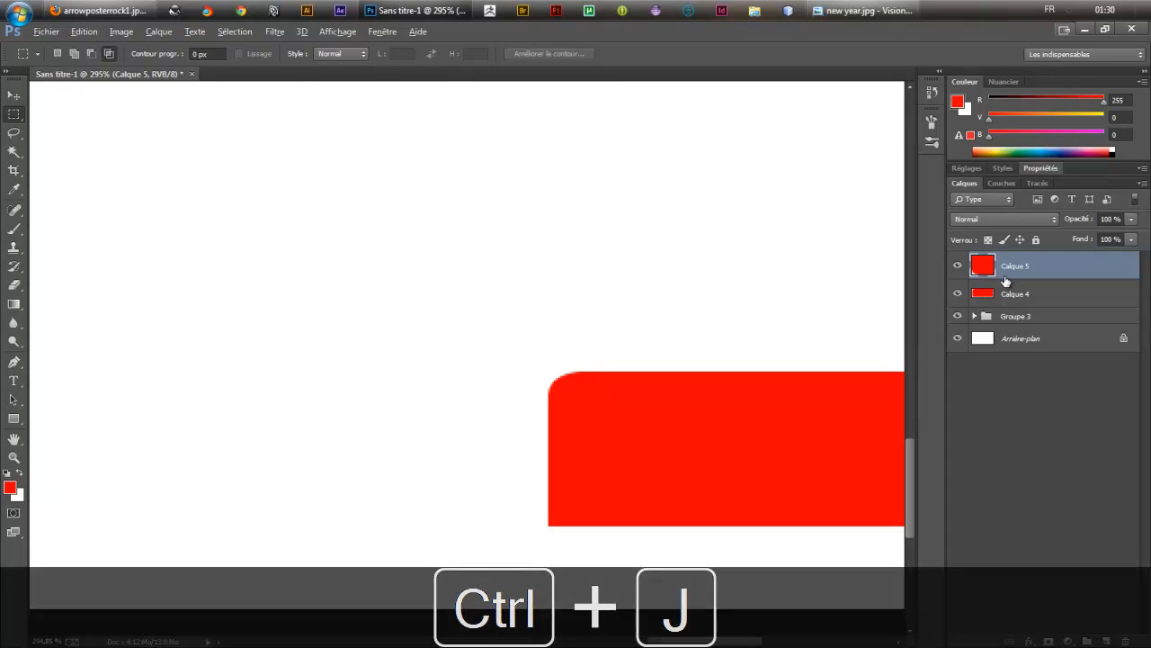
Duplicate the lower-left corner piece, flip the copy horizontally and place it on the red rectangle's lower-right corner.
{"action": "key", "text": "ctrl+j"}
{"action": "left_click_drag", "start_coordinate": [792, 376], "coordinate": [579, 352]}
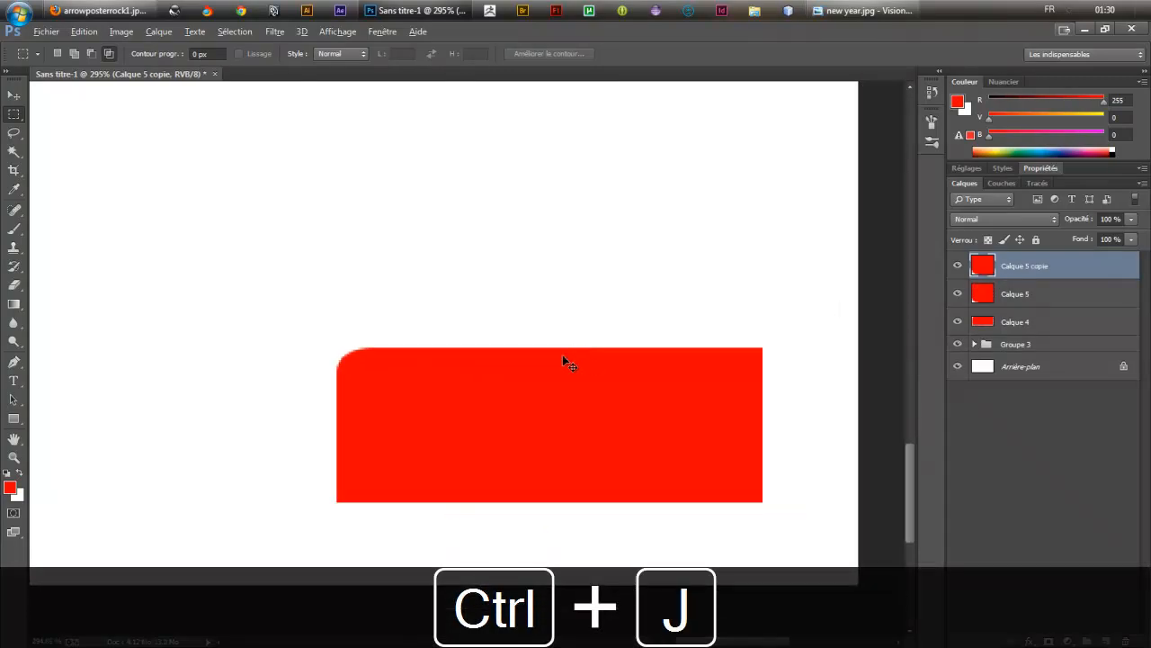
{"action": "key", "text": "ctrl+t"}
{"action": "left_click_drag", "start_coordinate": [422, 439], "coordinate": [617, 258]}
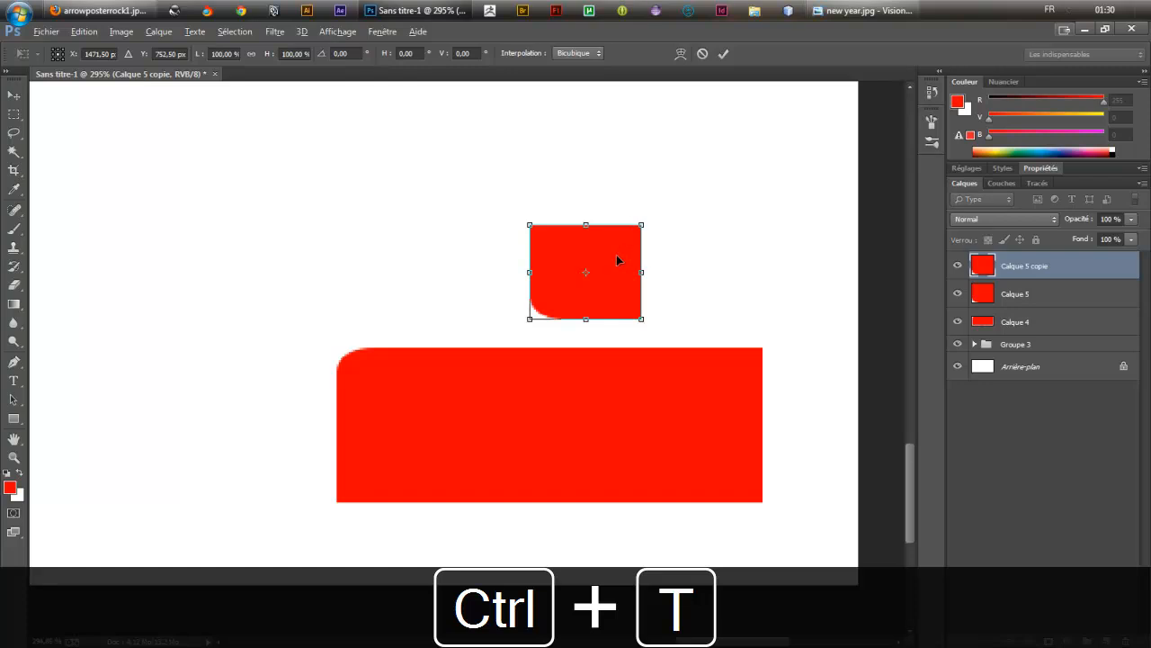
{"action": "right_click", "coordinate": [618, 258]}
{"action": "left_click_drag", "start_coordinate": [615, 273], "coordinate": [738, 384]}
{"action": "key", "text": "Return"}
Duplicate the lower-right corner piece, flip the copy vertically and place it on the rectangle's upper-right corner.
{"action": "key", "text": "ctrl+j"}
{"action": "key", "text": "ctrl+t"}
{"action": "right_click", "coordinate": [654, 205]}
{"action": "left_click", "coordinate": [731, 435]}
{"action": "key", "text": "Return"}
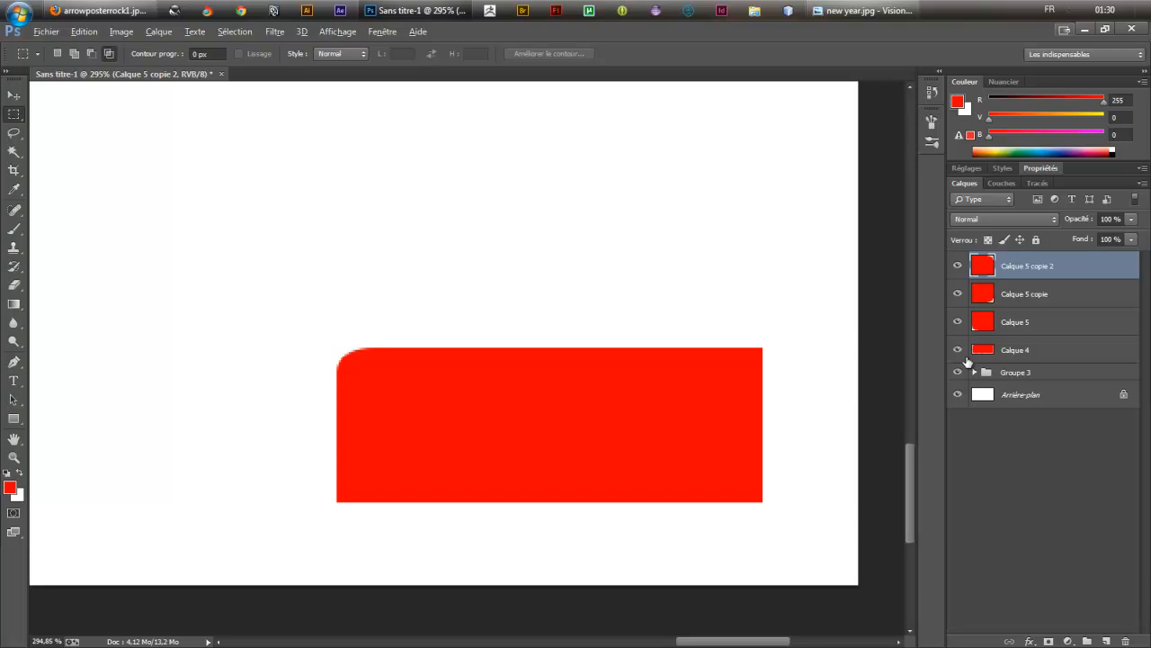
Merge the three corner layers Calque 5, Calque 5 copie and Calque 5 copie 2 into one.
{"action": "left_click", "coordinate": [1028, 324], "text": "shift"}
{"action": "right_click", "coordinate": [1026, 324]}
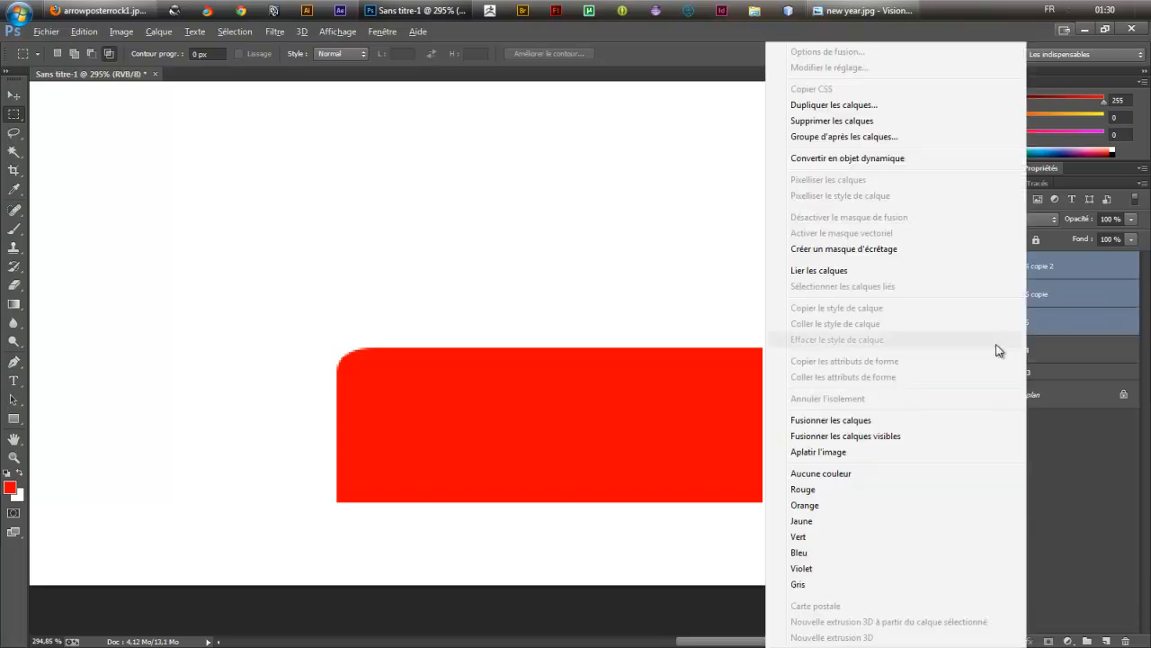
{"action": "left_click", "coordinate": [880, 419]}
Load the merged corner pieces as a selection and add a rectangular area across the middle of the button to it.
{"action": "left_click", "coordinate": [983, 265], "text": "ctrl"}
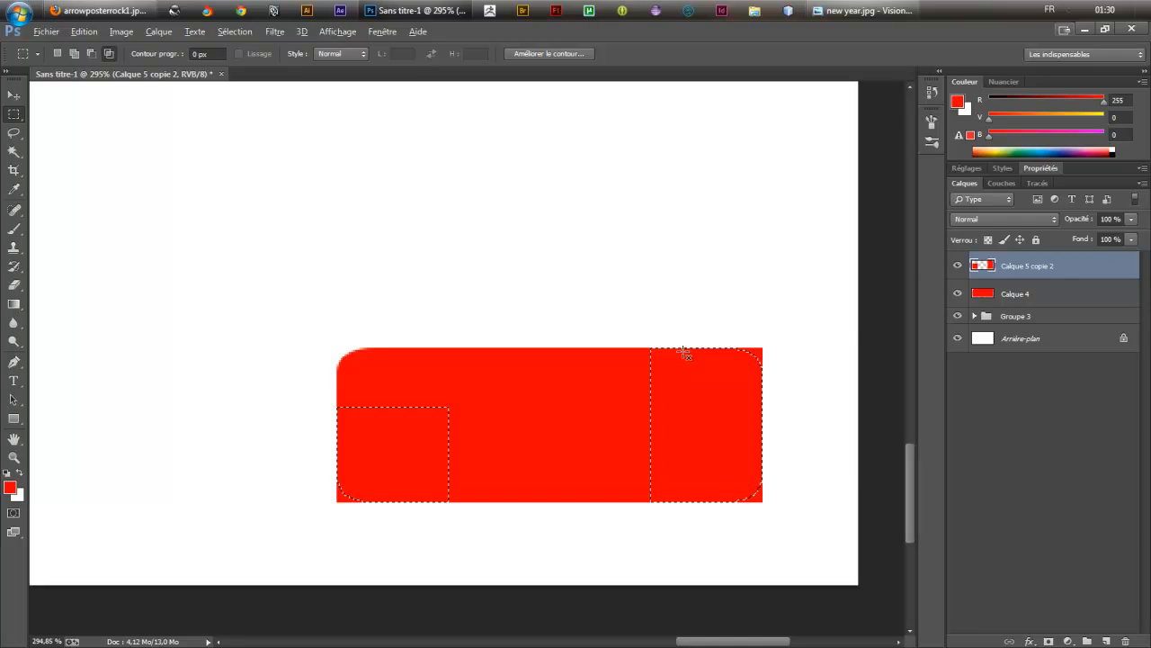
{"action": "left_click_drag", "start_coordinate": [686, 349], "coordinate": [439, 502]}
{"action": "key", "text": "ctrl+z"}
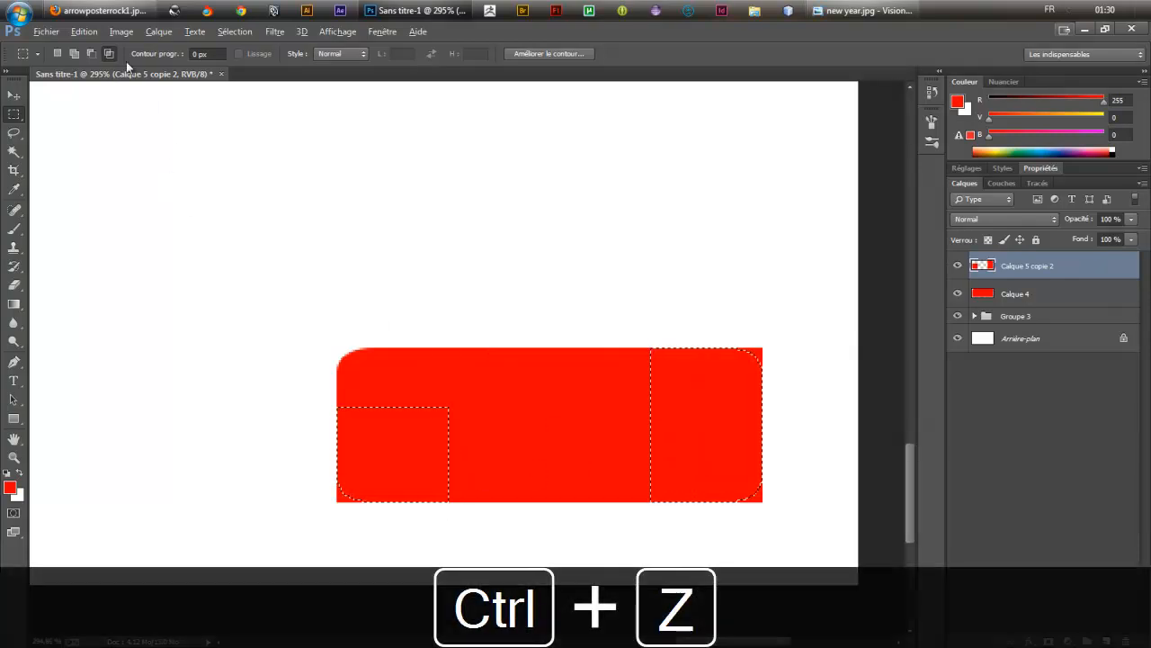
{"action": "left_click", "coordinate": [72, 53]}
{"action": "left_click_drag", "start_coordinate": [677, 349], "coordinate": [410, 505]}
Copy the selected area of Calque 4 onto a new layer.
{"action": "key", "text": "ctrl+space"}
{"action": "left_click_drag", "start_coordinate": [388, 434], "coordinate": [435, 428]}
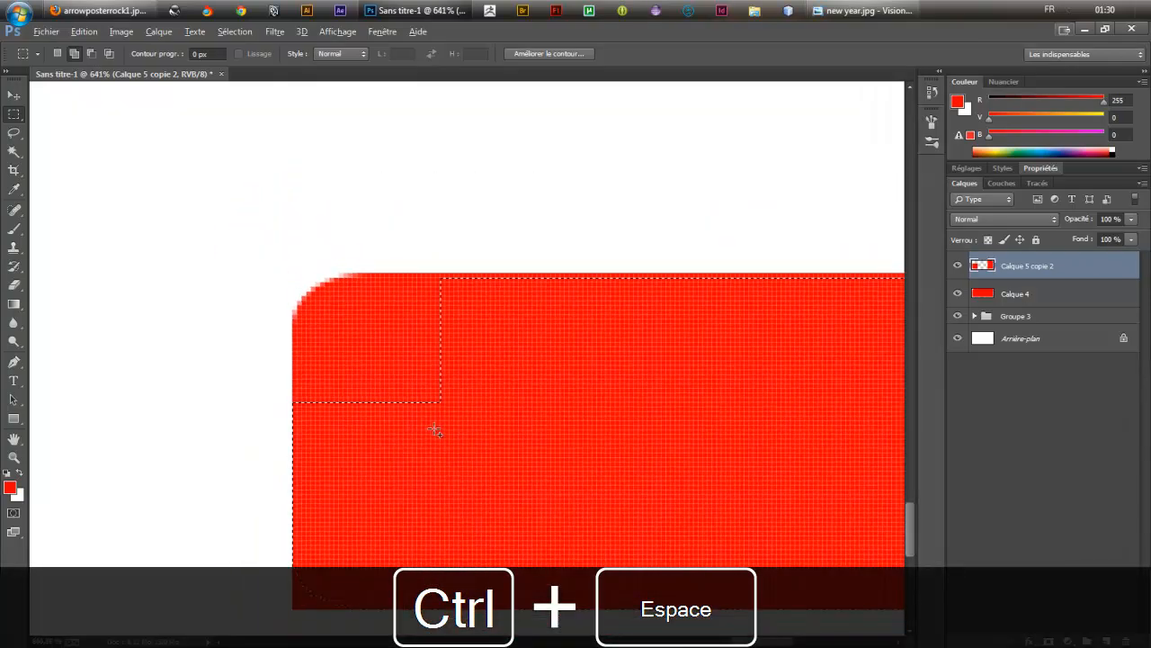
{"action": "left_click_drag", "start_coordinate": [667, 435], "coordinate": [635, 440]}
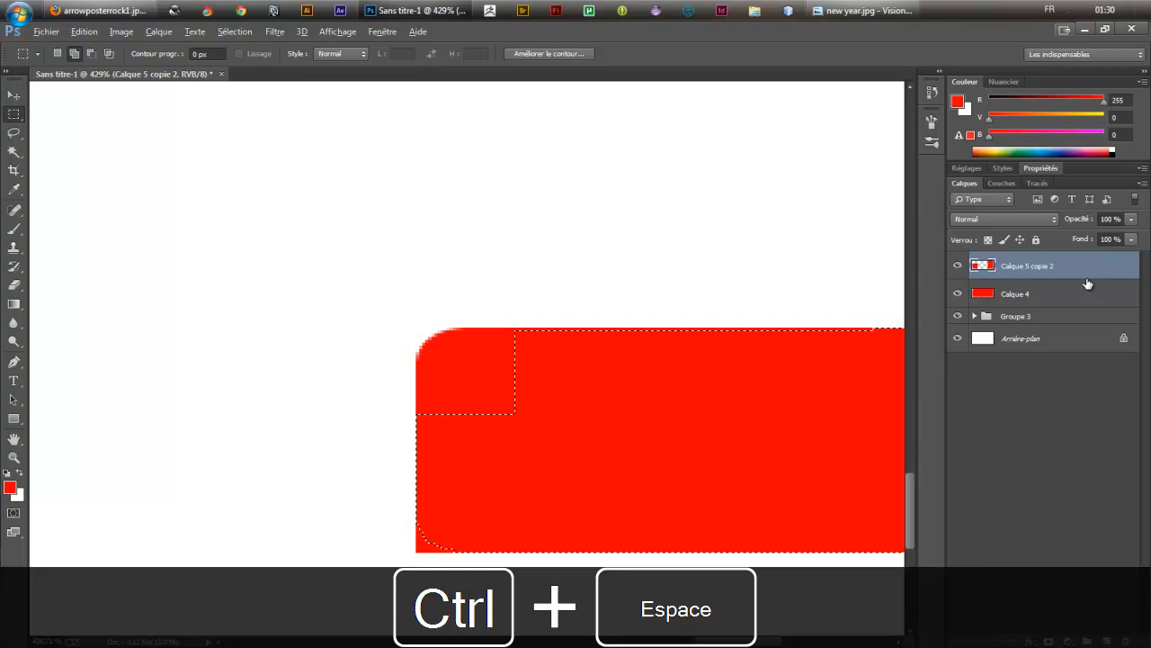
{"action": "left_click", "coordinate": [1073, 300]}
{"action": "key", "text": "ctrl+j"}
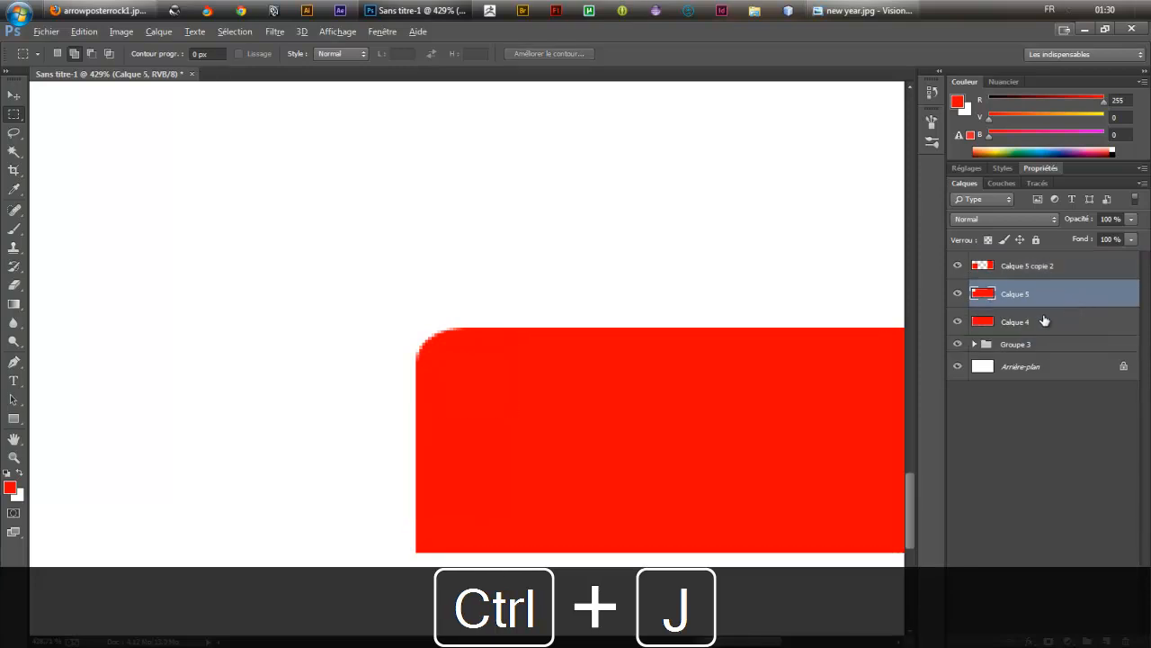
Toggle the visibility of Calque 4, Calque 5 and Calque 5 copie 2 to compare which button parts each contains.
{"action": "left_click", "coordinate": [957, 321]}
{"action": "left_click_drag", "start_coordinate": [707, 416], "coordinate": [532, 398]}
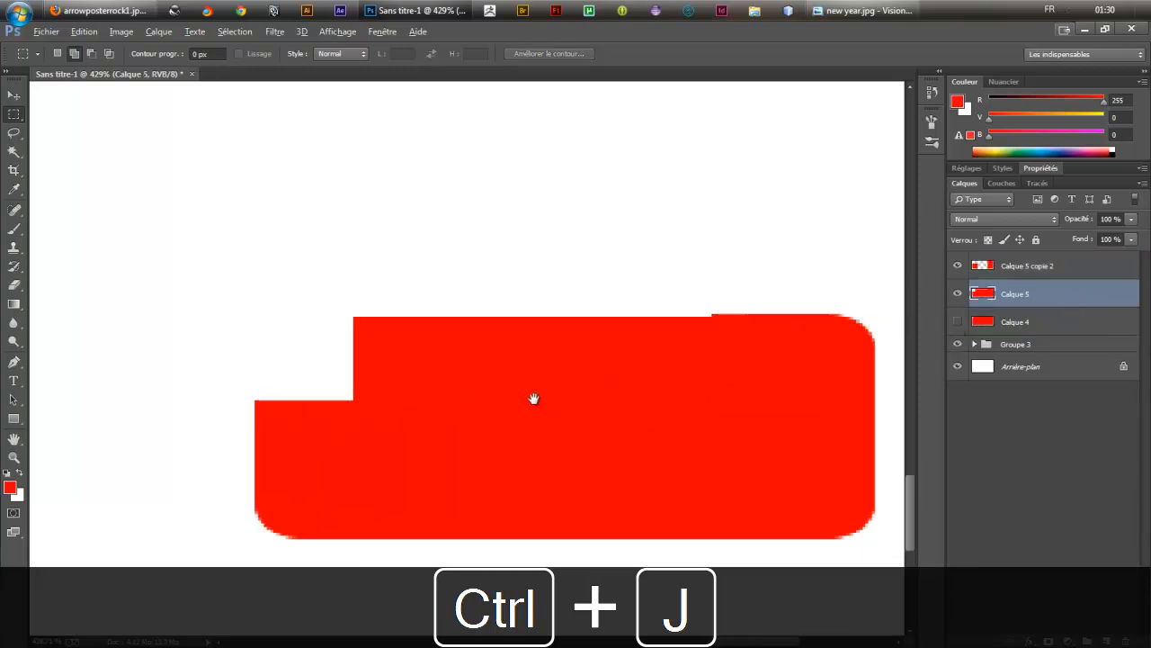
{"action": "mouse_move", "coordinate": [721, 439]}
{"action": "left_mouse_down"}
{"action": "mouse_move", "coordinate": [666, 434]}
{"action": "mouse_move", "coordinate": [715, 434]}
{"action": "left_mouse_up"}
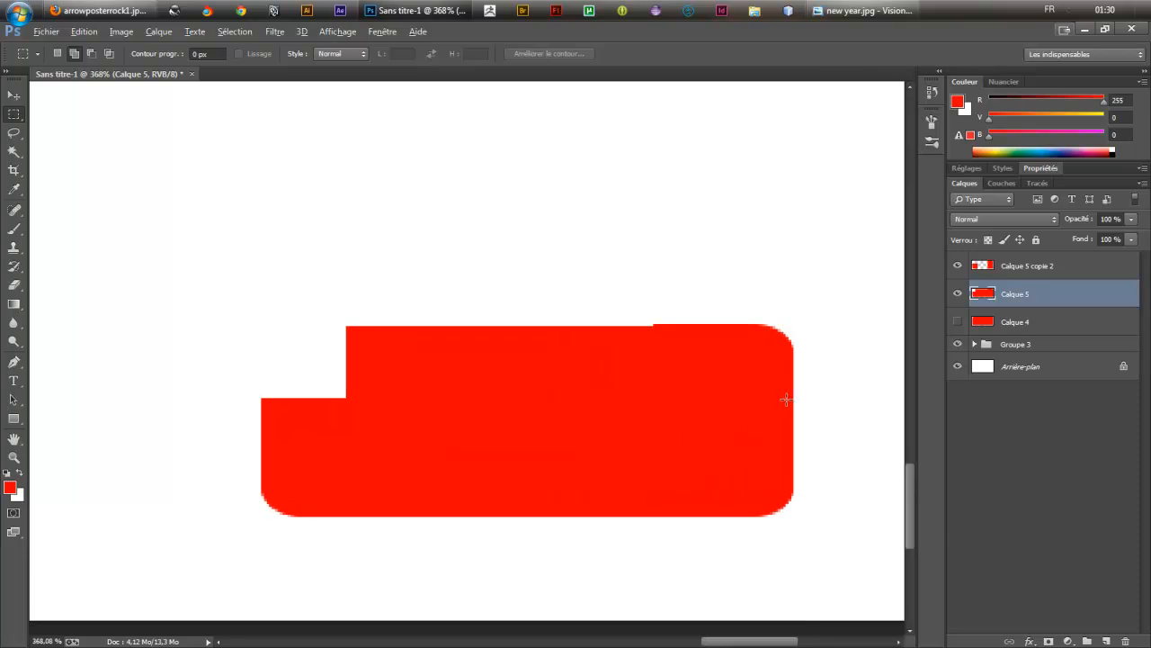
{"action": "left_click", "coordinate": [957, 266]}
{"action": "left_click", "coordinate": [957, 266]}
{"action": "left_click", "coordinate": [957, 294]}
{"action": "left_click", "coordinate": [957, 266]}
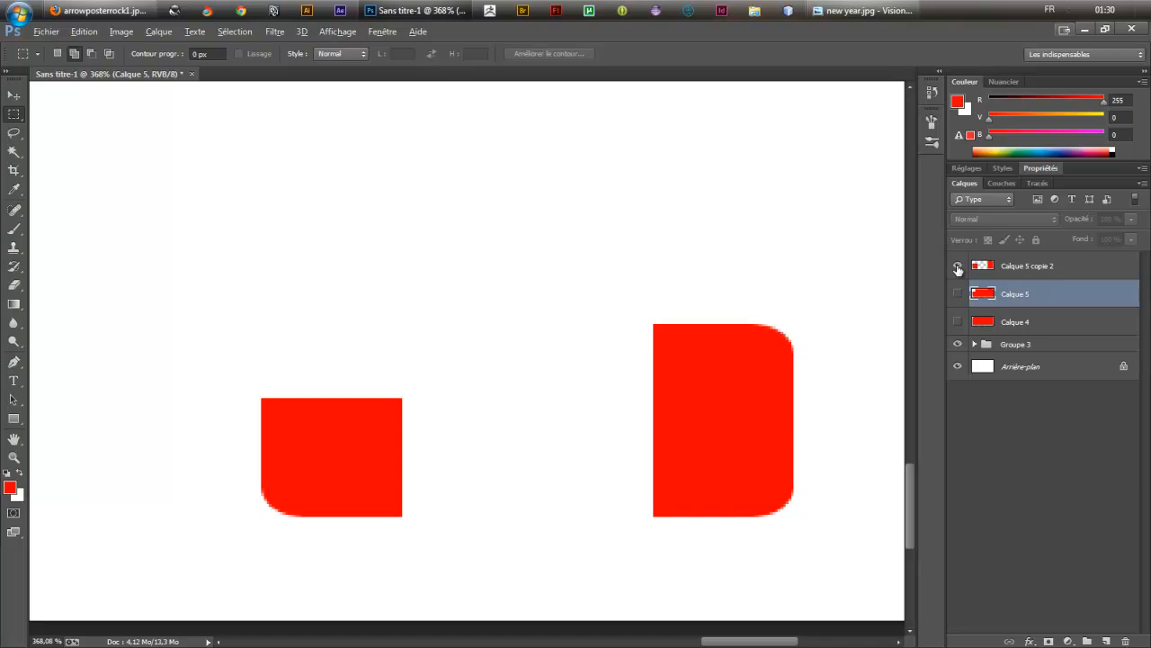
{"action": "left_click", "coordinate": [958, 293]}
{"action": "left_click", "coordinate": [957, 293]}
{"action": "left_click", "coordinate": [958, 293]}
{"action": "left_click", "coordinate": [958, 268]}
{"action": "left_click", "coordinate": [958, 294]}
{"action": "left_click", "coordinate": [958, 295]}
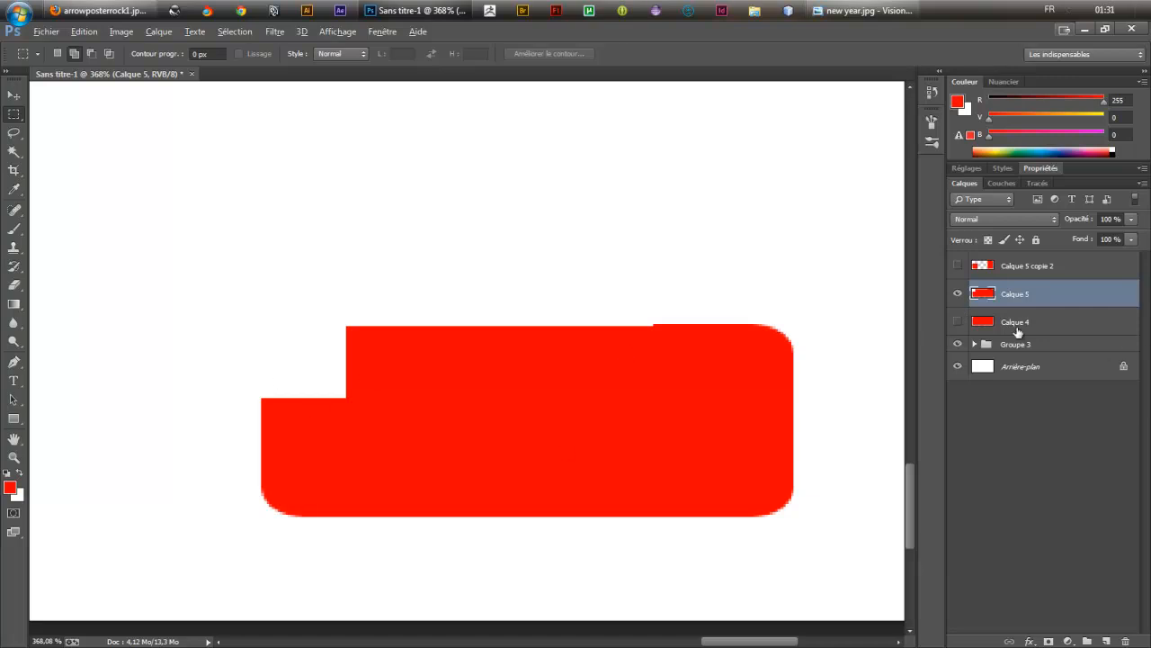
{"action": "left_click", "coordinate": [958, 321]}
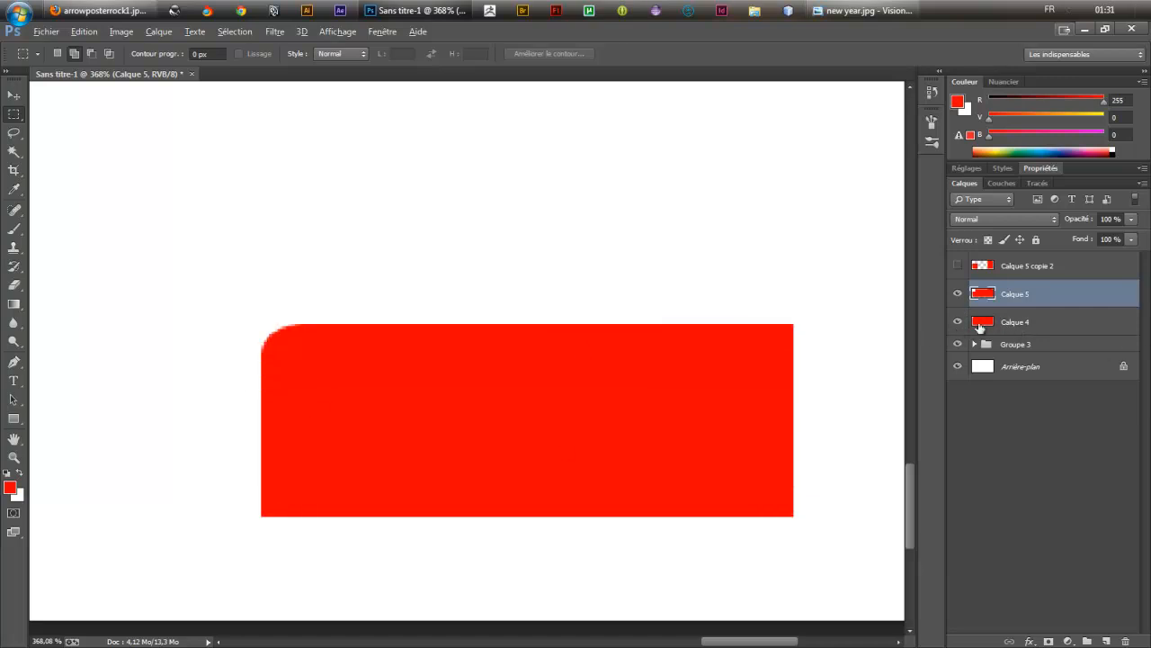
Move the left and upper area of Calque 4 in place onto a new layer using combined rectangular selections, and delete the remaining Calque 4.
{"action": "left_click", "coordinate": [1007, 315]}
{"action": "left_click_drag", "start_coordinate": [442, 210], "coordinate": [176, 493]}
{"action": "left_click_drag", "start_coordinate": [701, 229], "coordinate": [124, 428]}
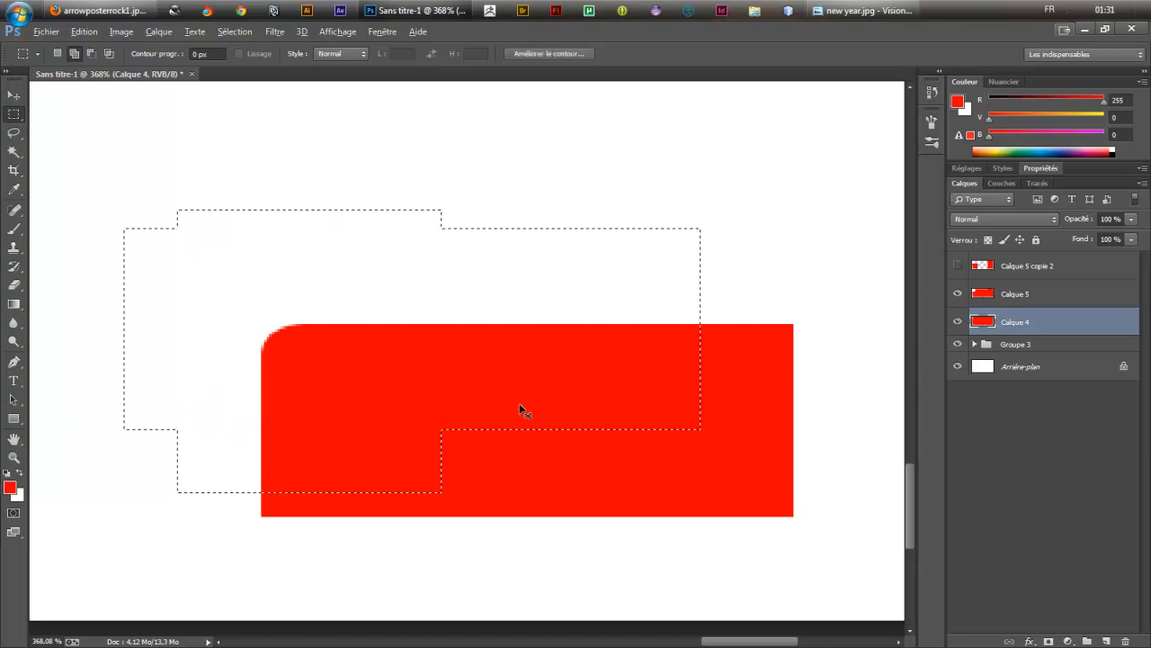
{"action": "left_click_drag", "start_coordinate": [552, 544], "coordinate": [59, 405]}
{"action": "key", "text": "ctrl+x"}
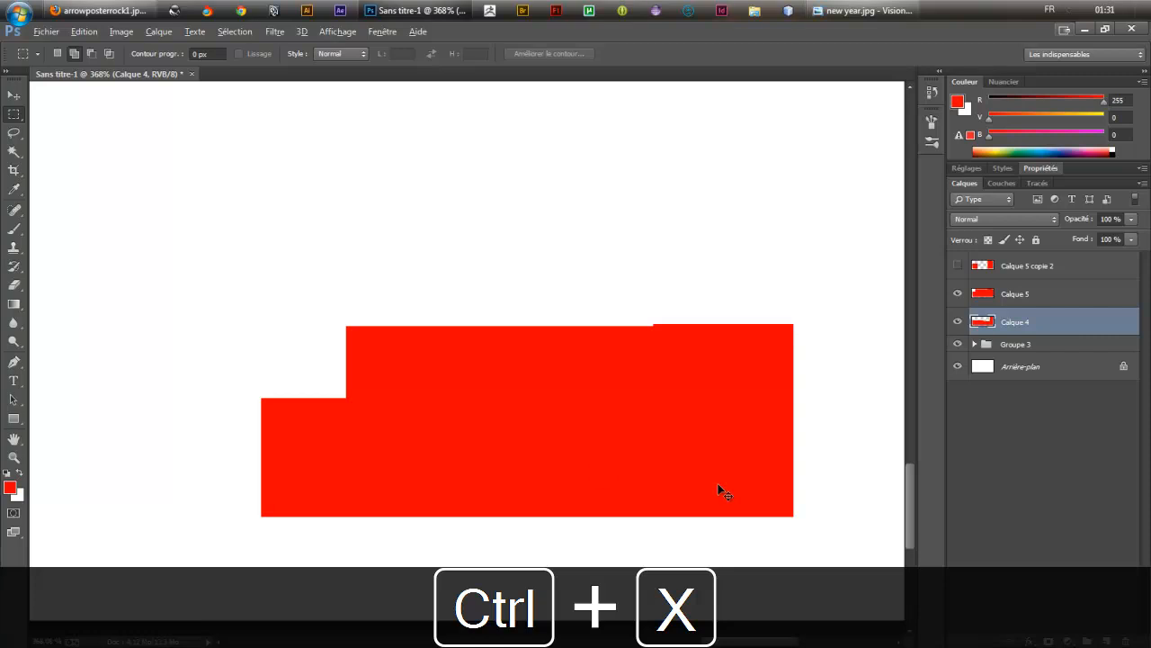
{"action": "key", "text": "ctrl+shift+v"}
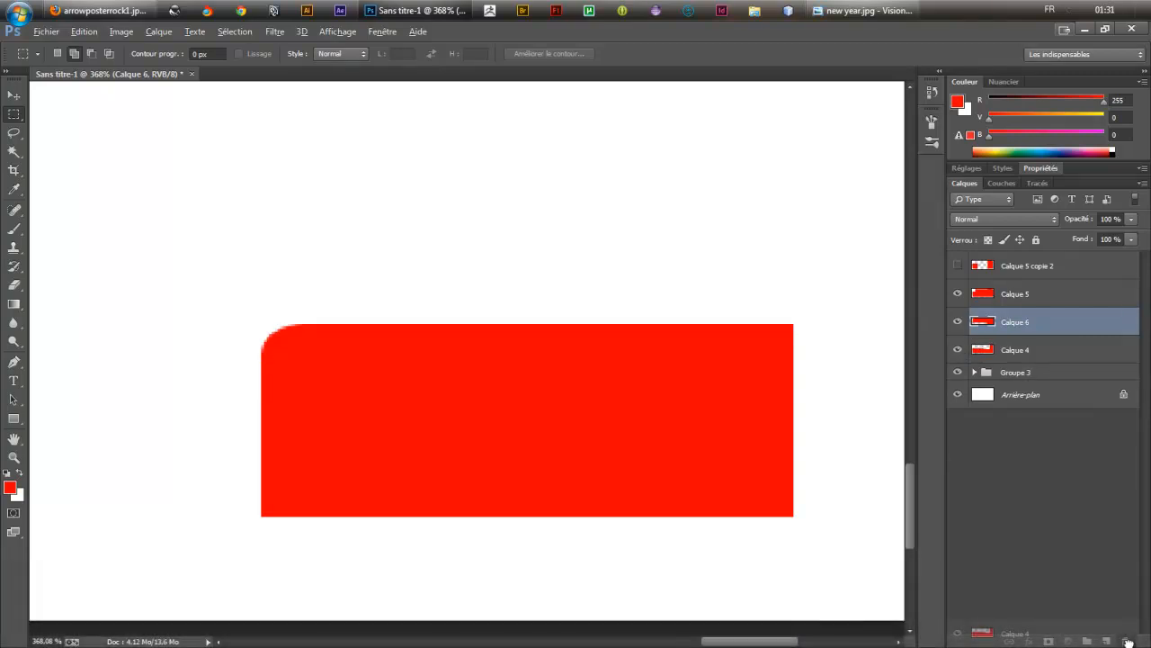
{"action": "left_click_drag", "start_coordinate": [1129, 640], "coordinate": [1126, 641]}
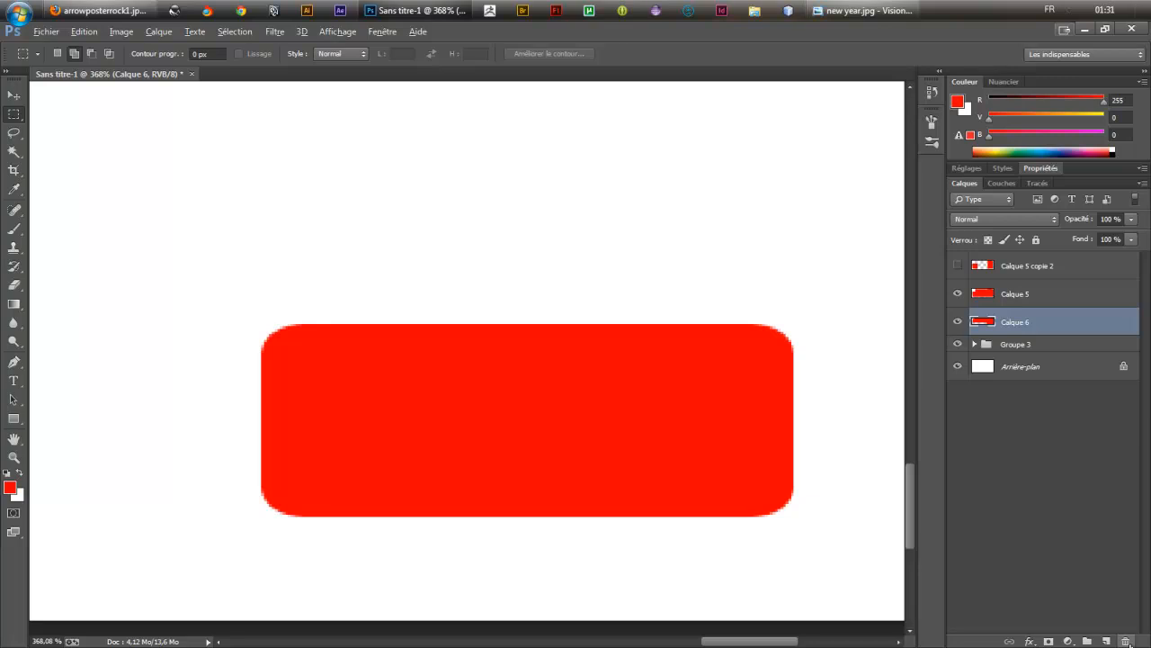
Merge Calque 5 and Calque 6 into one layer and check the rounded button by toggling its visibility.
{"action": "left_click", "coordinate": [1025, 292], "text": "shift"}
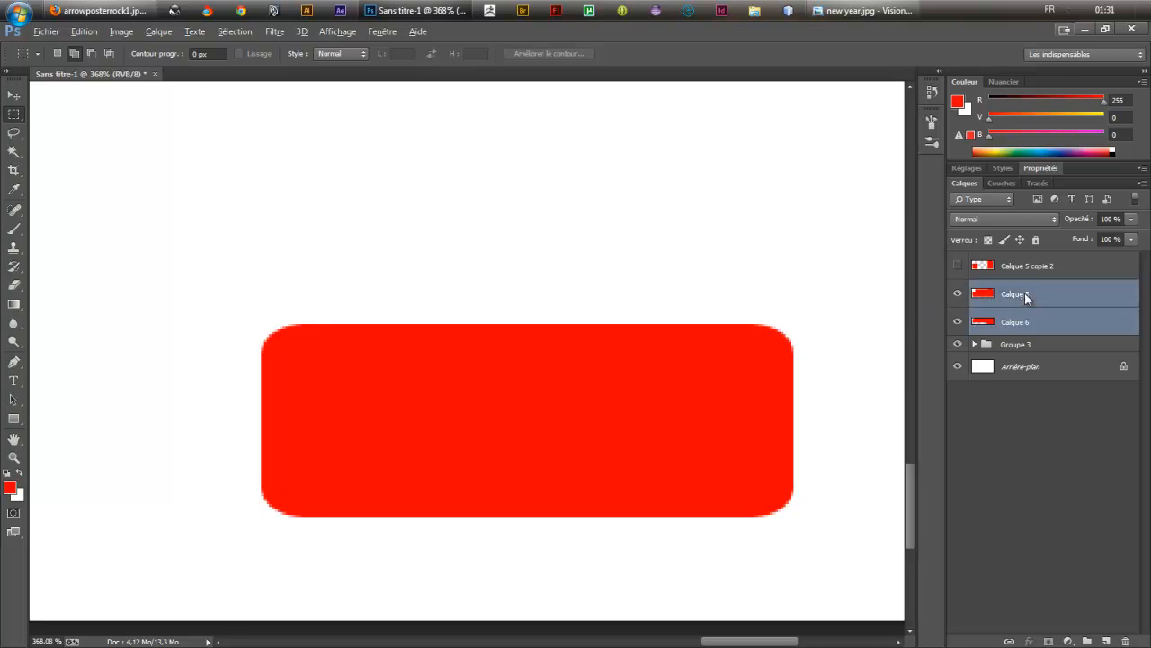
{"action": "right_click", "coordinate": [1024, 293]}
{"action": "left_click", "coordinate": [797, 424]}
{"action": "left_click", "coordinate": [957, 294]}
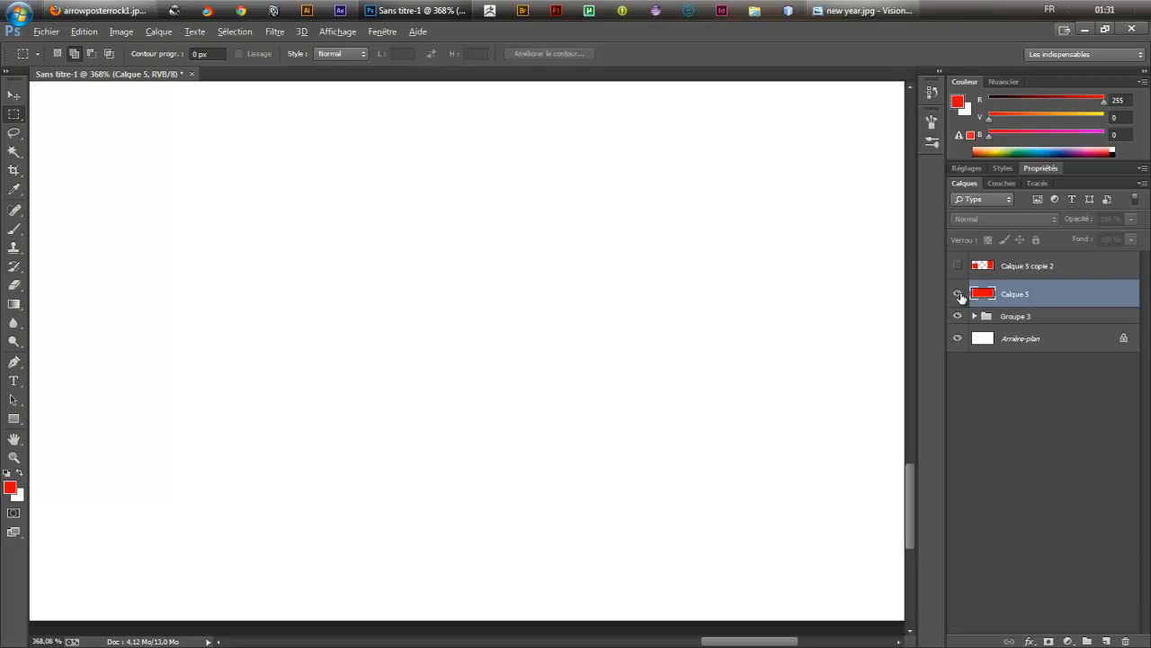
{"action": "left_click", "coordinate": [957, 293]}
{"action": "key", "text": "ctrl+space"}
{"action": "left_click_drag", "start_coordinate": [863, 304], "coordinate": [832, 336]}
Delete the hand-built button layers Calque 5 and Calque 5 copie 2.
{"action": "left_click", "coordinate": [957, 294]}
{"action": "left_click", "coordinate": [1024, 270], "text": "shift"}
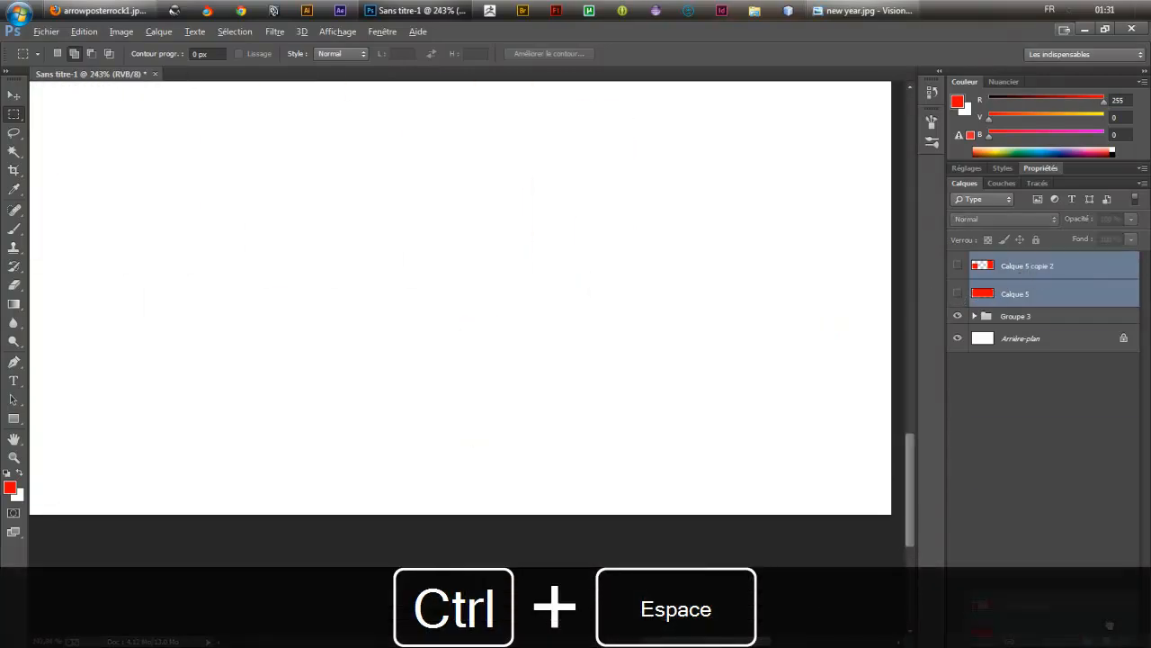
{"action": "left_click", "coordinate": [1127, 642]}
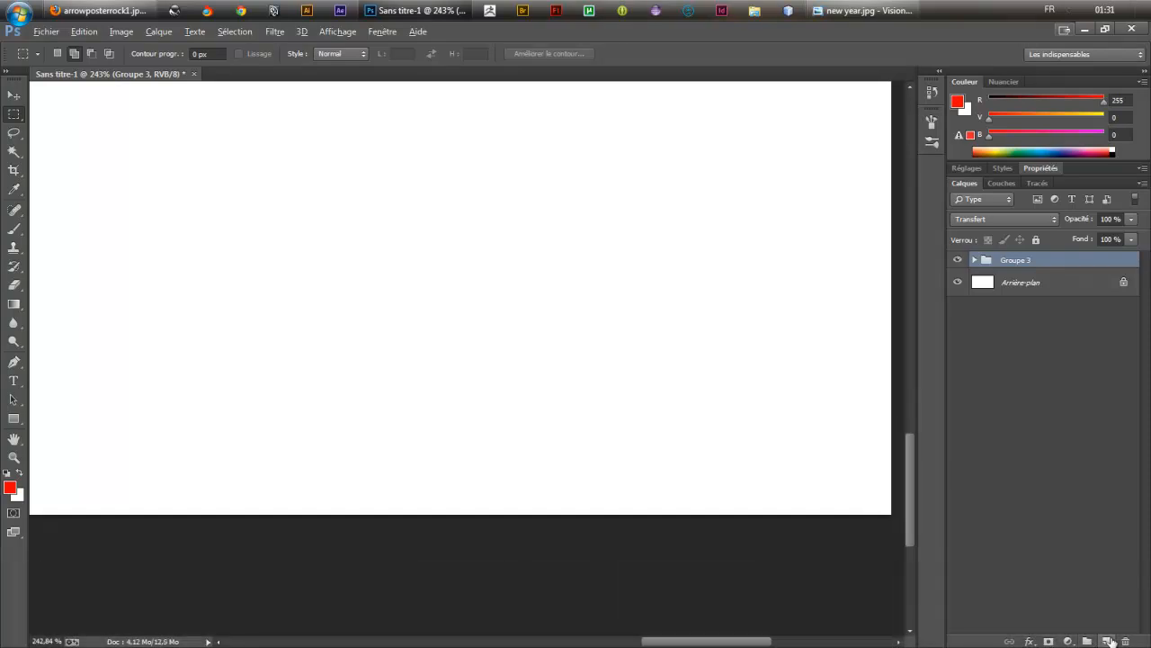
On a new layer above Groupe 3, draw a red rectangle shape about 93 × 43 px near the canvas's lower-right corner.
{"action": "left_click", "coordinate": [1107, 641]}
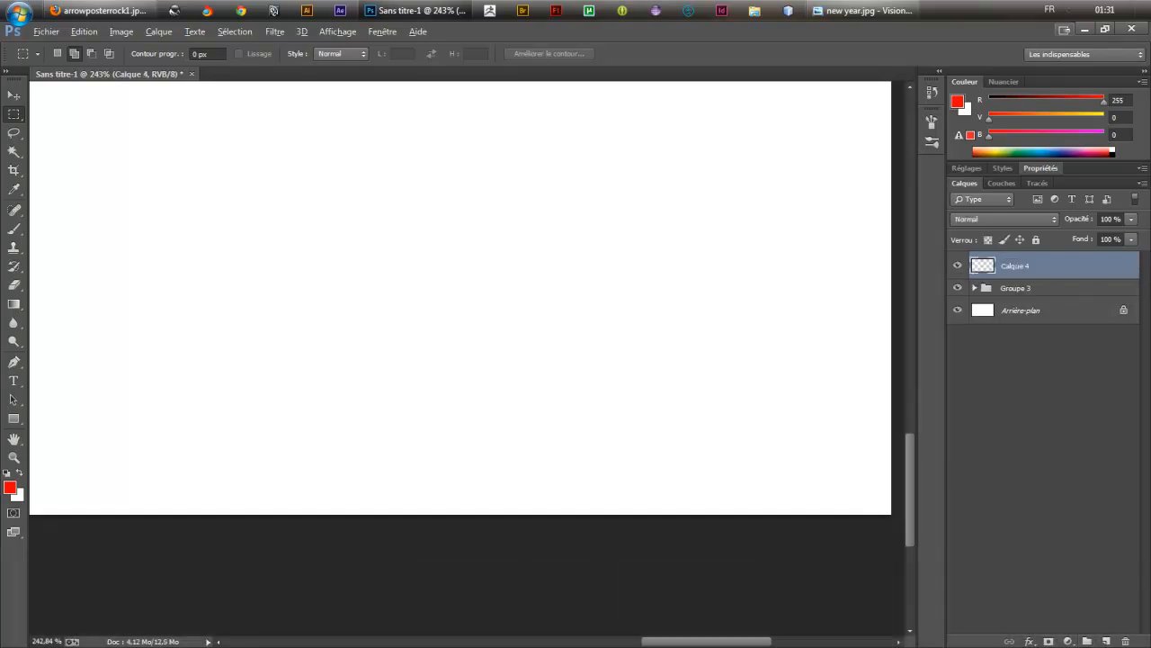
{"action": "left_click", "coordinate": [13, 418]}
{"action": "left_click_drag", "start_coordinate": [585, 331], "coordinate": [745, 406]}
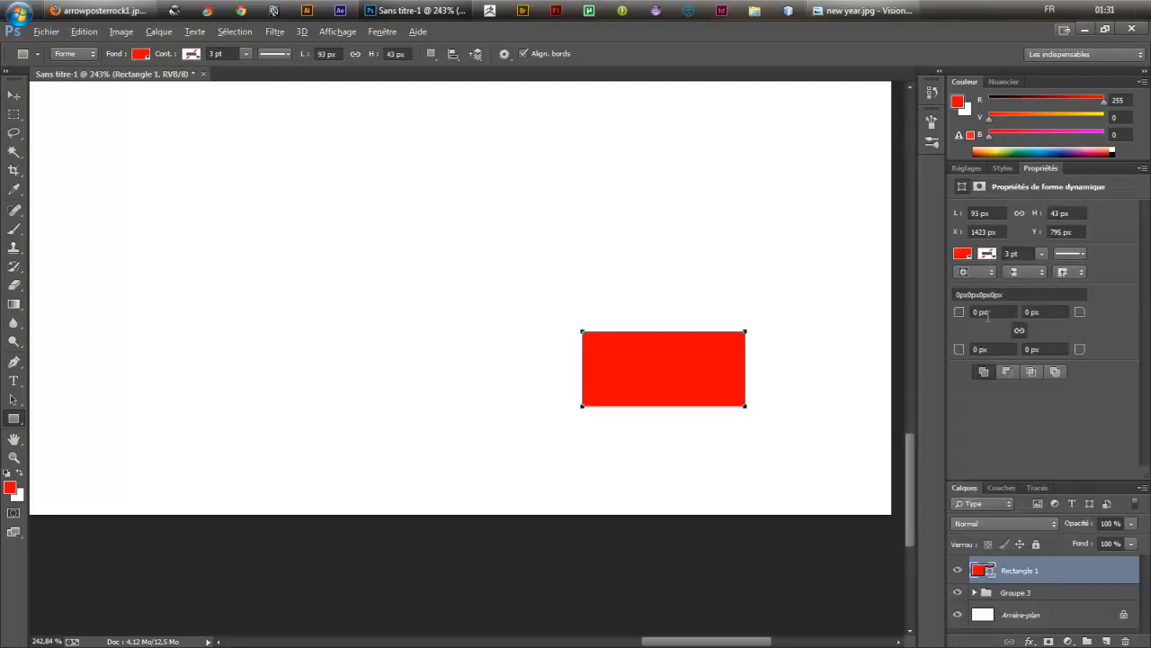
Set all four corner radii of the red rectangle shape to 6 px.
{"action": "left_click_drag", "start_coordinate": [965, 315], "coordinate": [969, 317]}
{"action": "left_click_drag", "start_coordinate": [960, 315], "coordinate": [965, 316]}
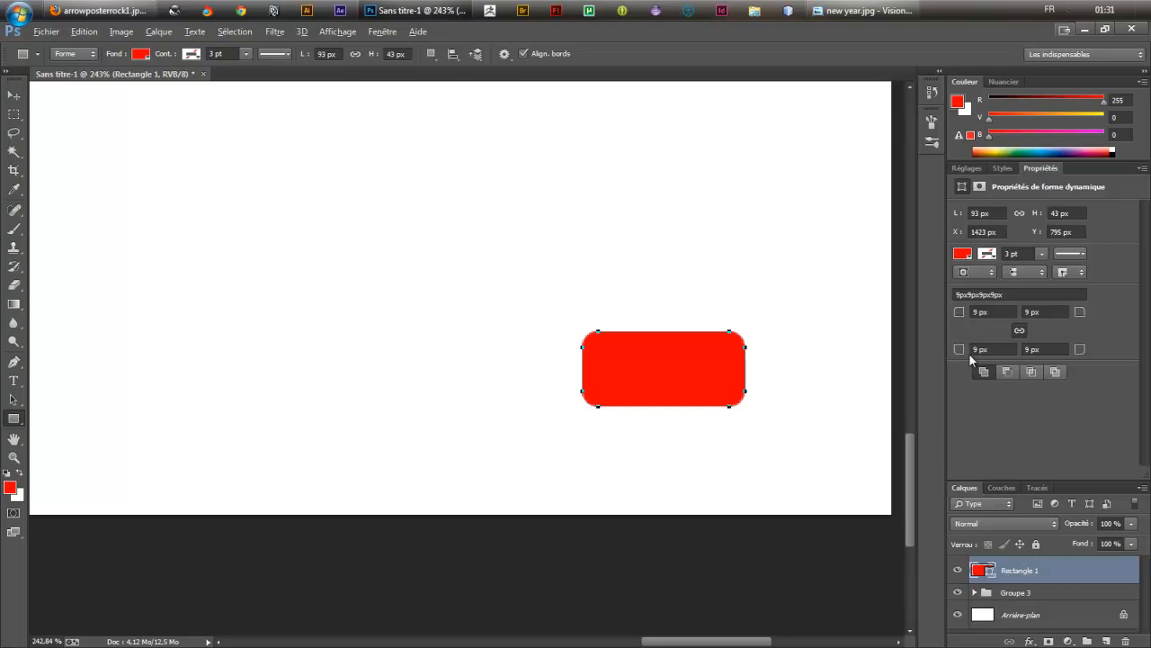
{"action": "left_click", "coordinate": [1056, 609]}
{"action": "left_click", "coordinate": [1064, 567]}
{"action": "left_click_drag", "start_coordinate": [953, 315], "coordinate": [949, 316]}
{"action": "left_click", "coordinate": [16, 95]}
{"action": "key", "text": "ctrl+space"}
{"action": "left_click_drag", "start_coordinate": [779, 287], "coordinate": [711, 365]}
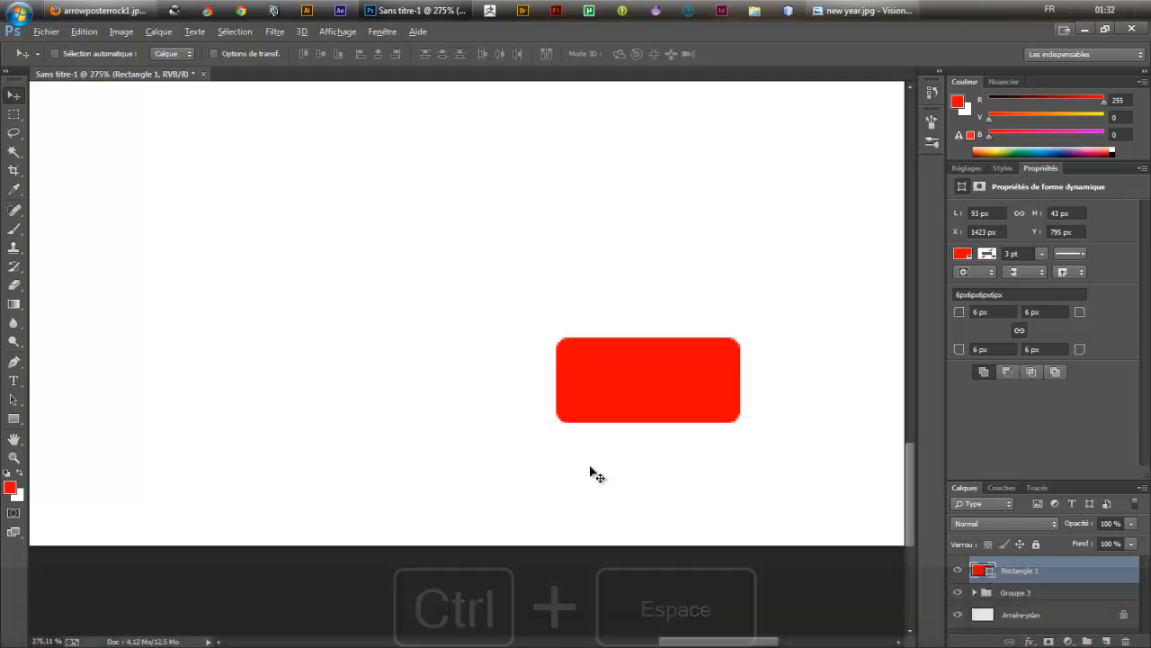
{"action": "left_click", "coordinate": [13, 418]}
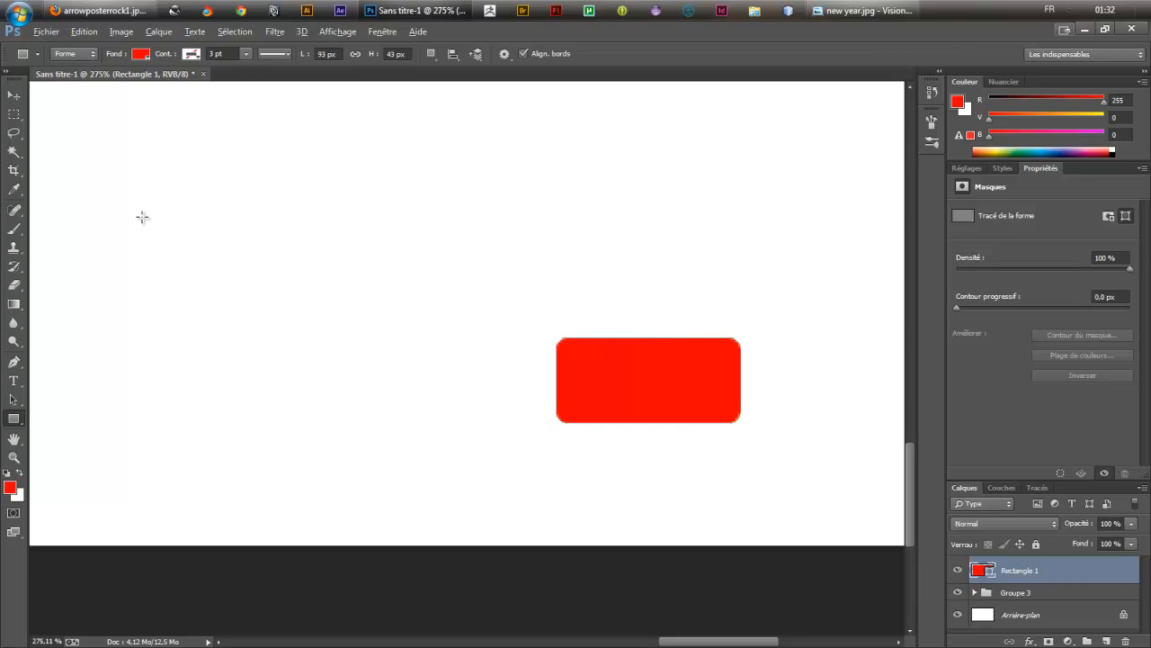
{"action": "key", "text": "p"}
{"action": "key", "text": "ctrl+z"}
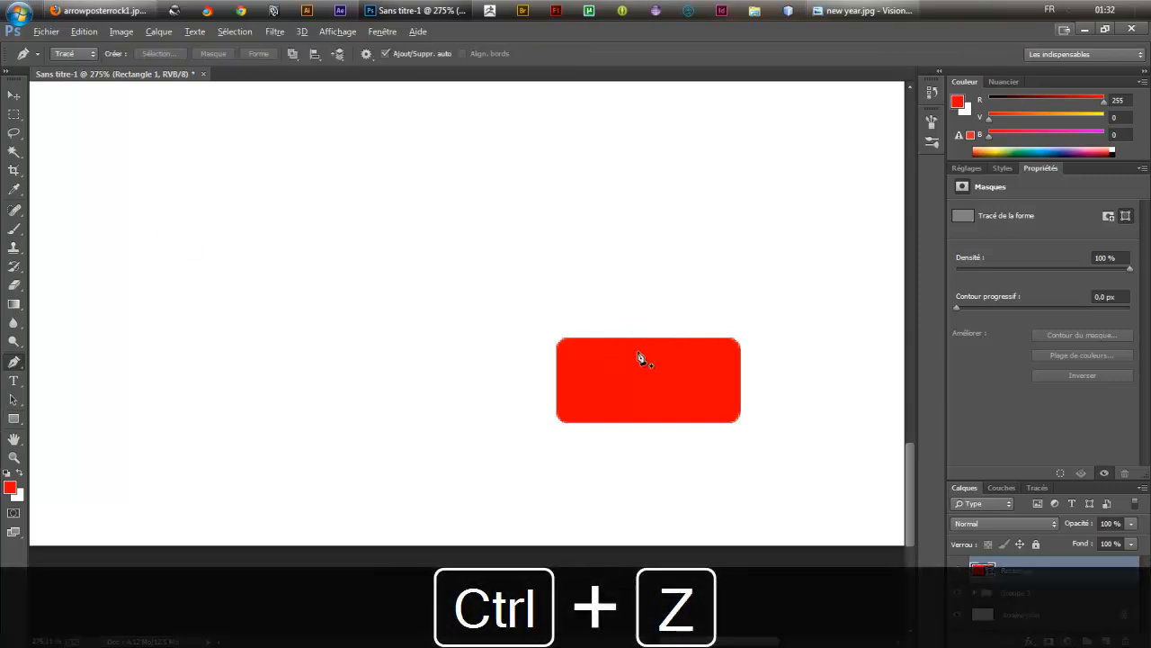
{"action": "left_click", "coordinate": [1000, 171]}
{"action": "left_click", "coordinate": [969, 171]}
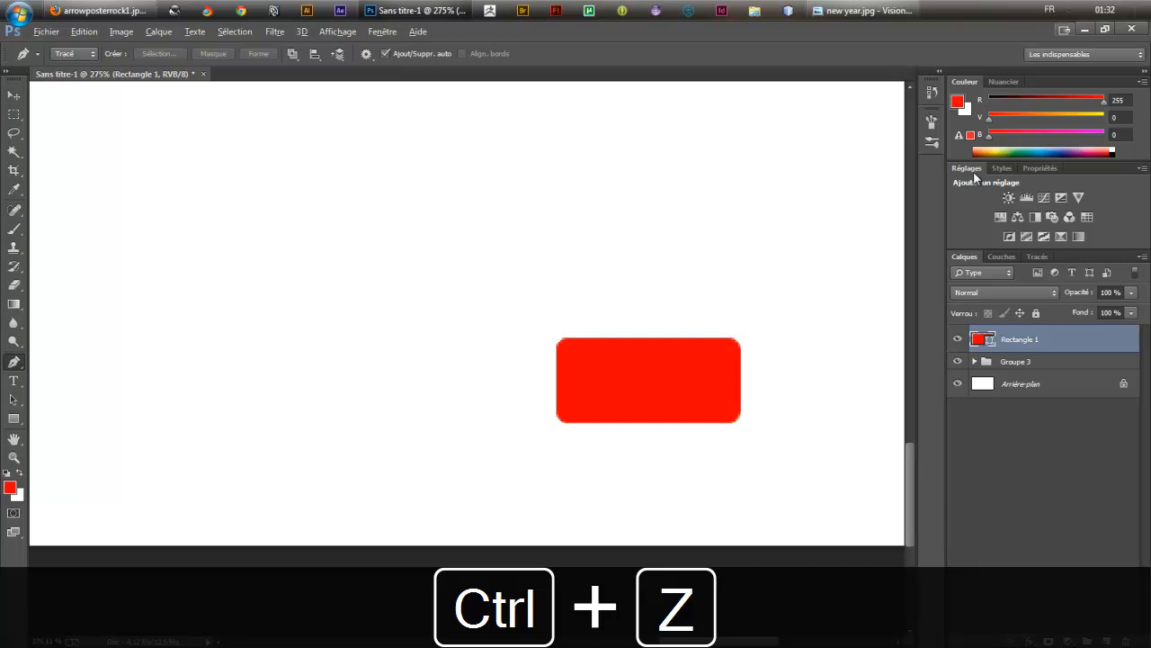
{"action": "double_click", "coordinate": [1016, 339]}
{"action": "double_click", "coordinate": [1114, 340]}
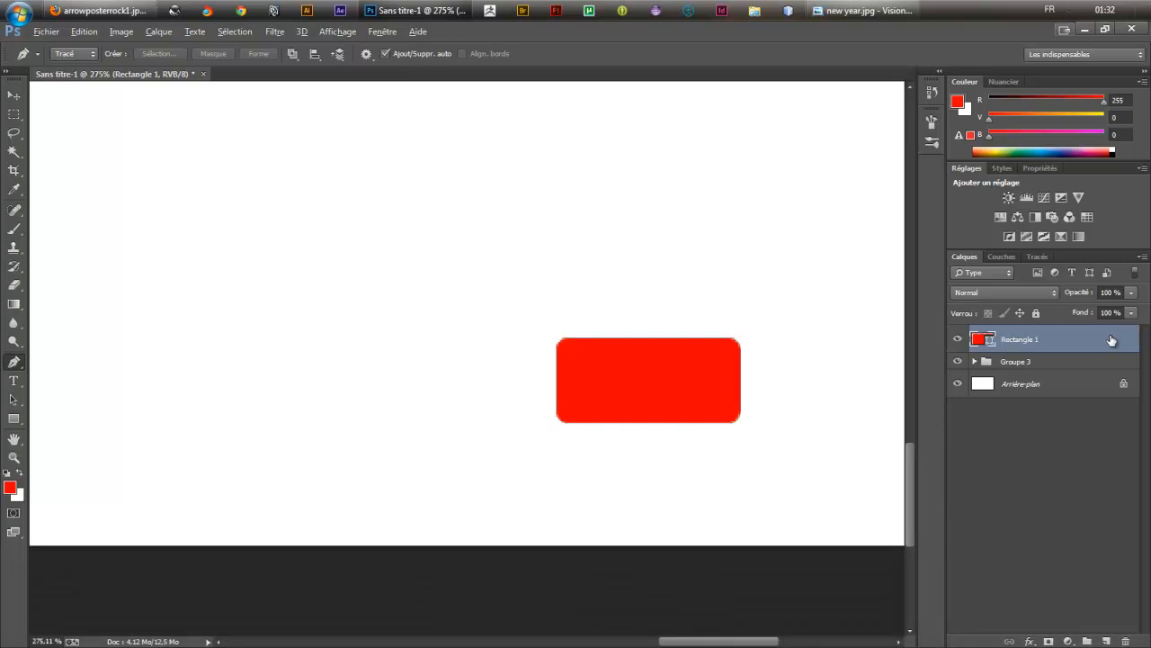
{"action": "left_click", "coordinate": [1116, 332]}
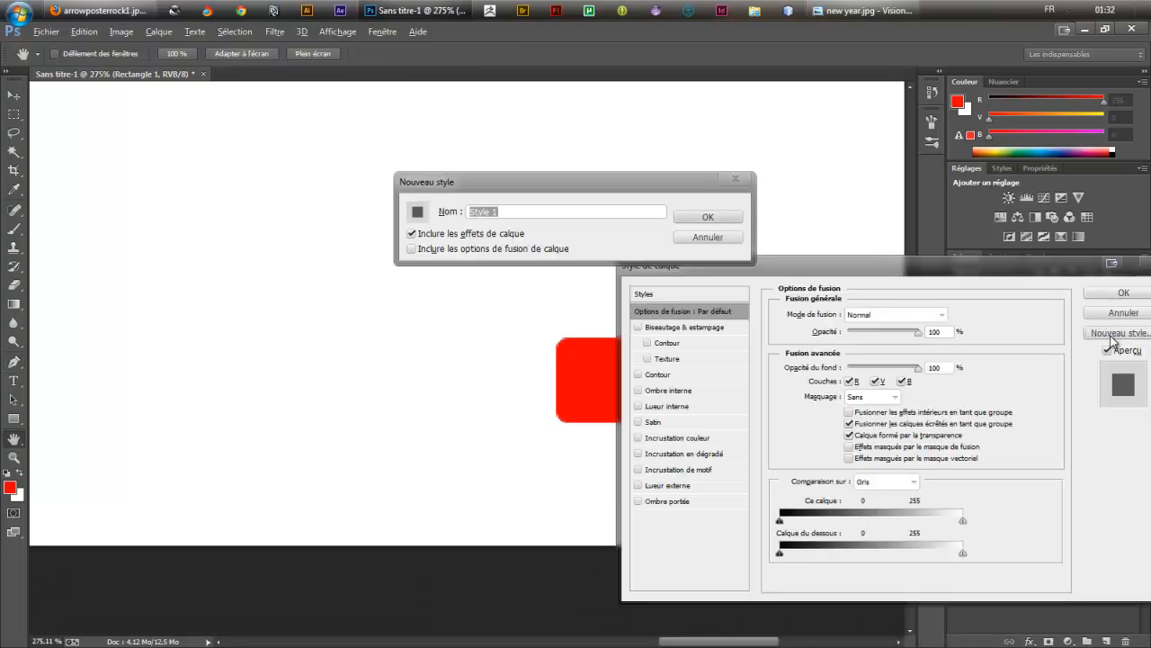
{"action": "left_click", "coordinate": [736, 179]}
{"action": "left_click_drag", "start_coordinate": [1118, 263], "coordinate": [857, 253]}
{"action": "left_click", "coordinate": [897, 253]}
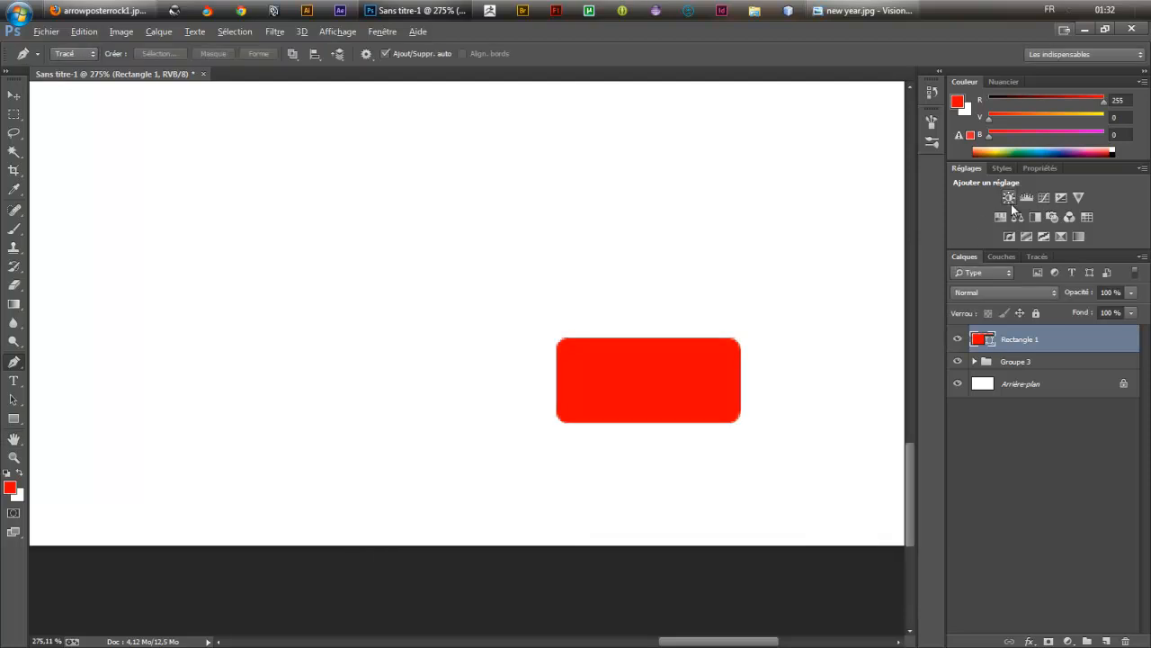
{"action": "left_click", "coordinate": [14, 418]}
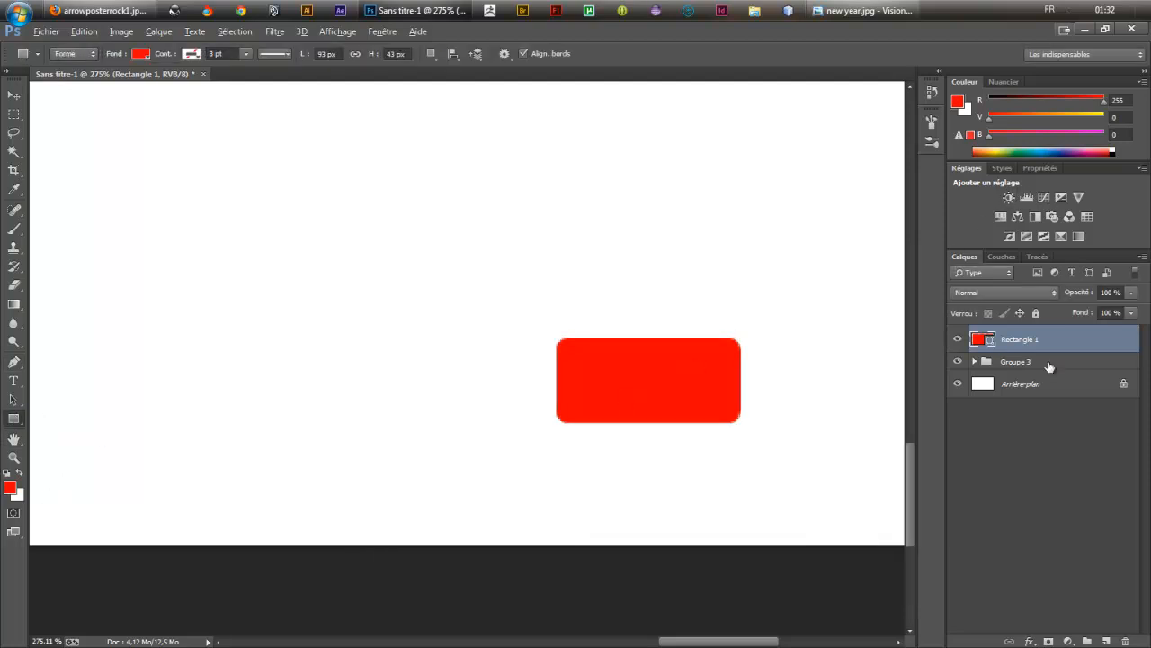
{"action": "mouse_move", "coordinate": [735, 243]}
{"action": "left_mouse_down"}
{"action": "mouse_move", "coordinate": [592, 285]}
{"action": "mouse_move", "coordinate": [560, 318]}
{"action": "left_mouse_up"}
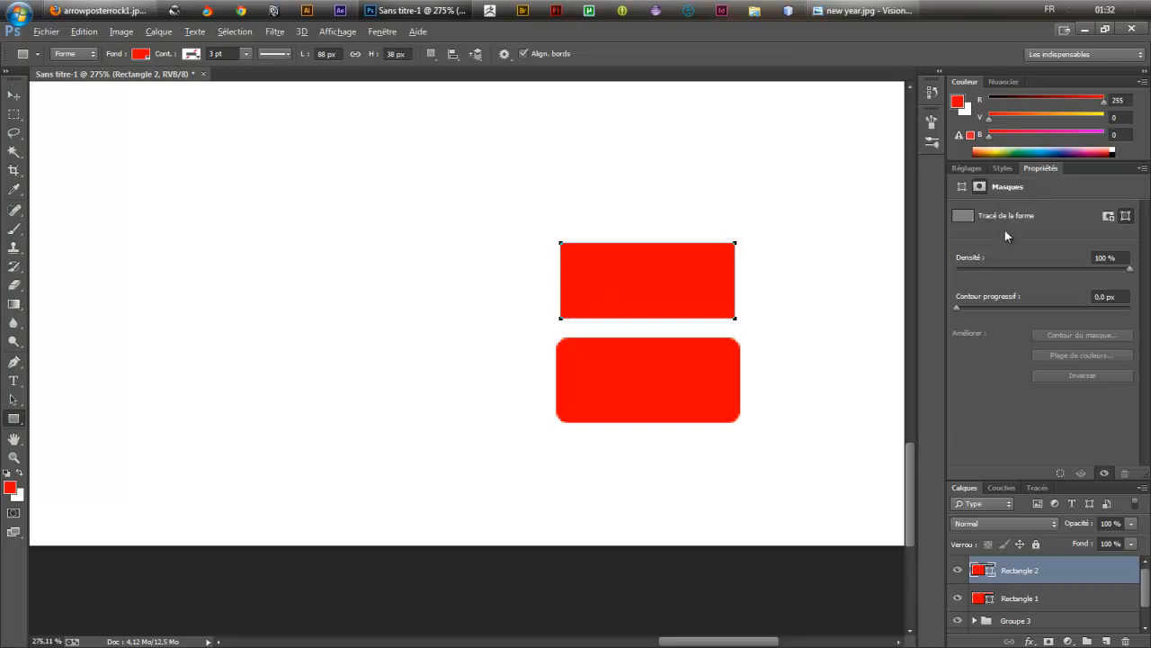
{"action": "left_click", "coordinate": [972, 169]}
{"action": "left_click", "coordinate": [1006, 169]}
{"action": "left_click", "coordinate": [1031, 168]}
{"action": "left_click", "coordinate": [1115, 216]}
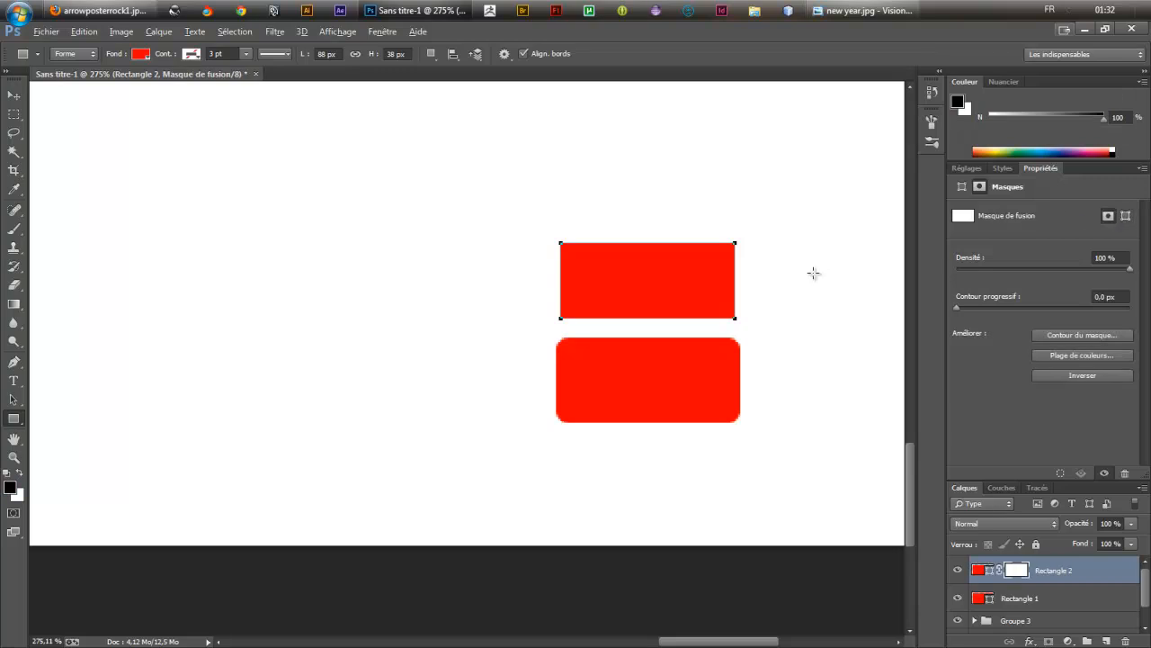
{"action": "key", "text": "Delete"}
{"action": "left_click", "coordinate": [1109, 217]}
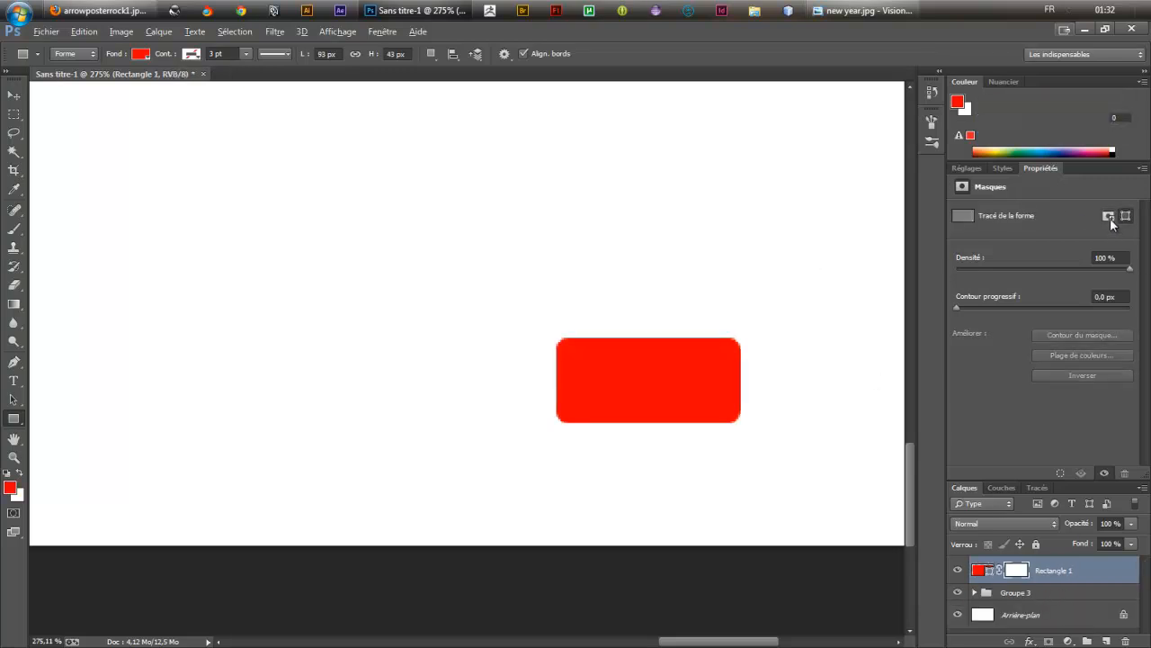
{"action": "left_click", "coordinate": [1107, 217]}
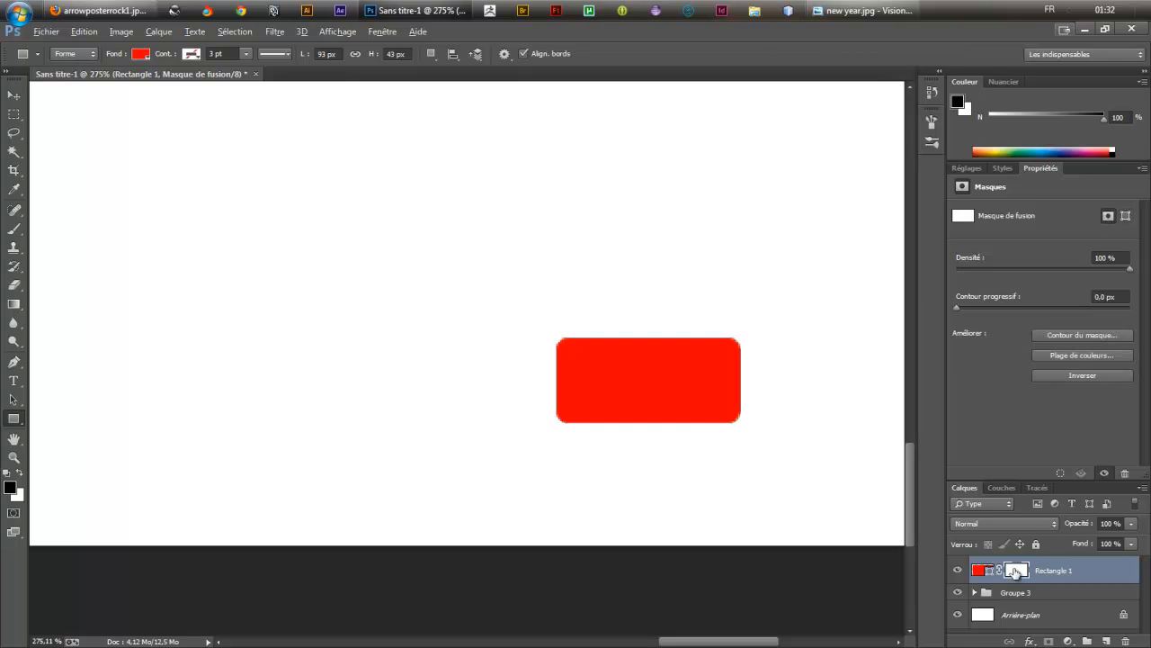
{"action": "left_click", "coordinate": [1125, 641]}
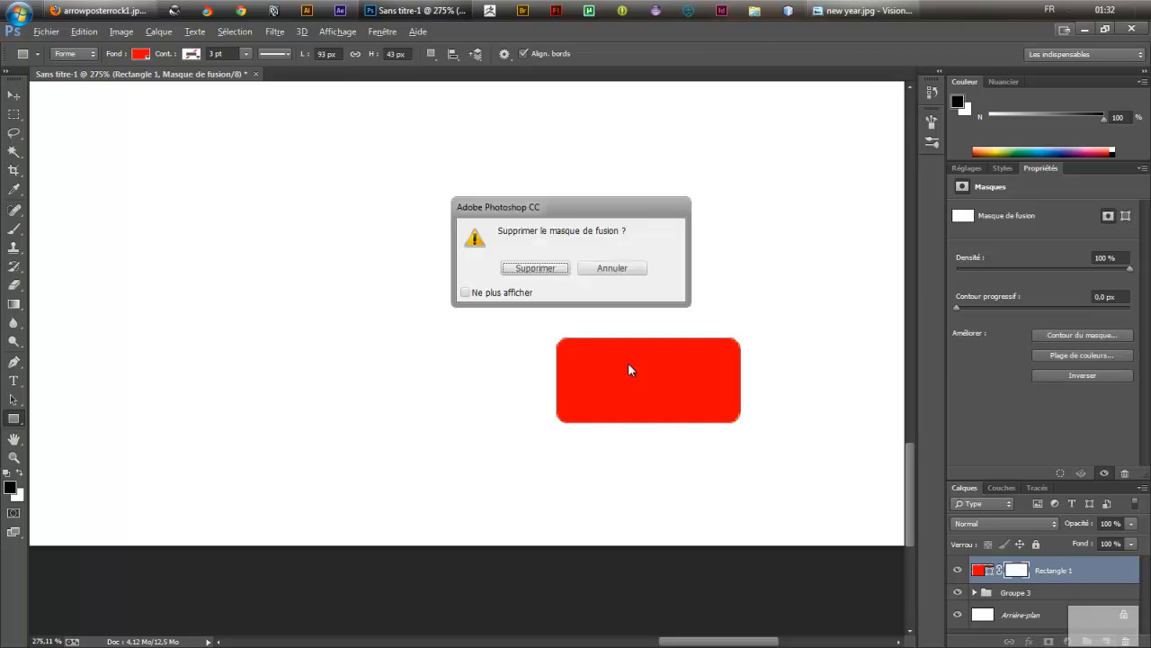
{"action": "left_click", "coordinate": [546, 270]}
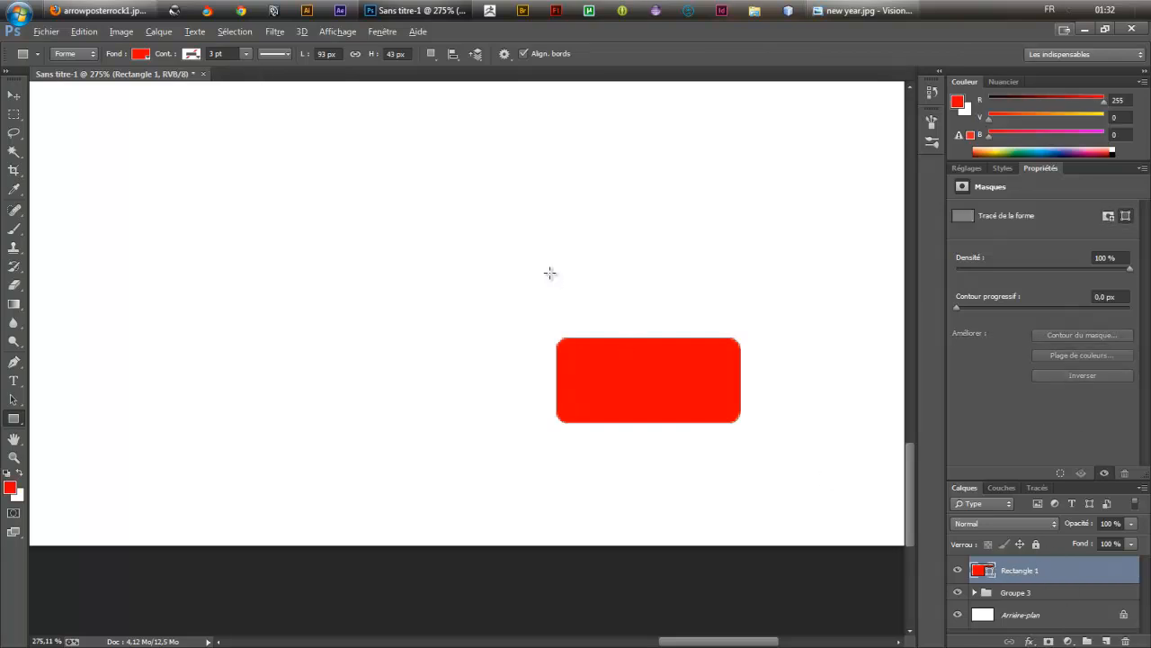
{"action": "left_click_drag", "start_coordinate": [522, 220], "coordinate": [619, 285]}
{"action": "left_click", "coordinate": [1109, 217]}
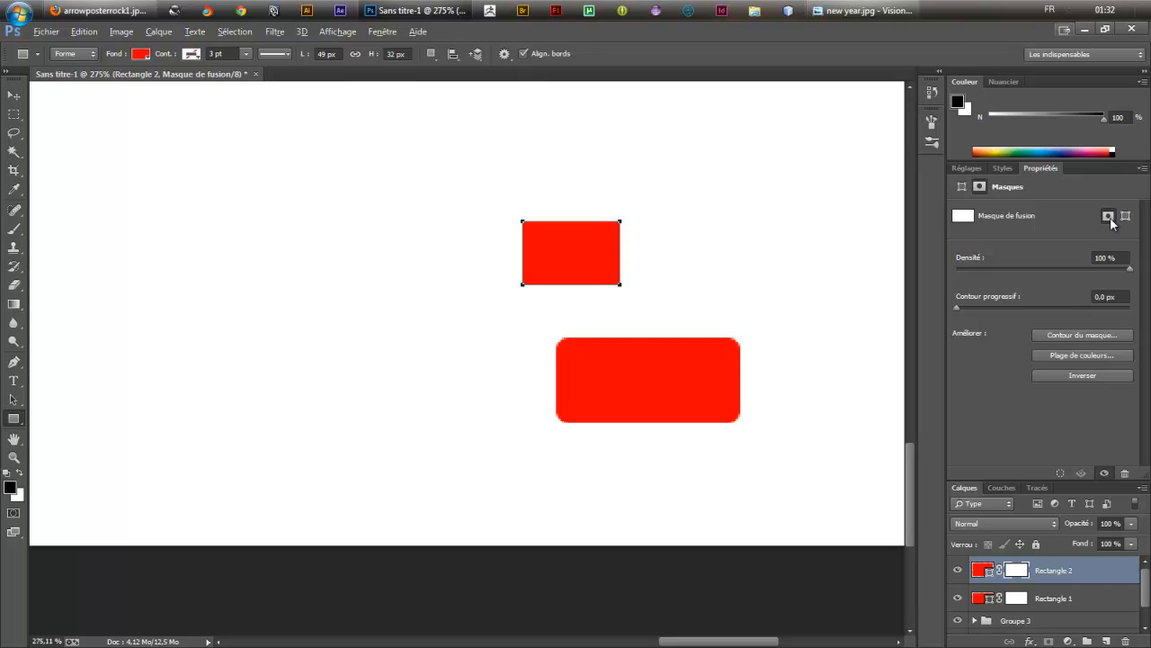
{"action": "left_click_drag", "start_coordinate": [685, 208], "coordinate": [766, 270]}
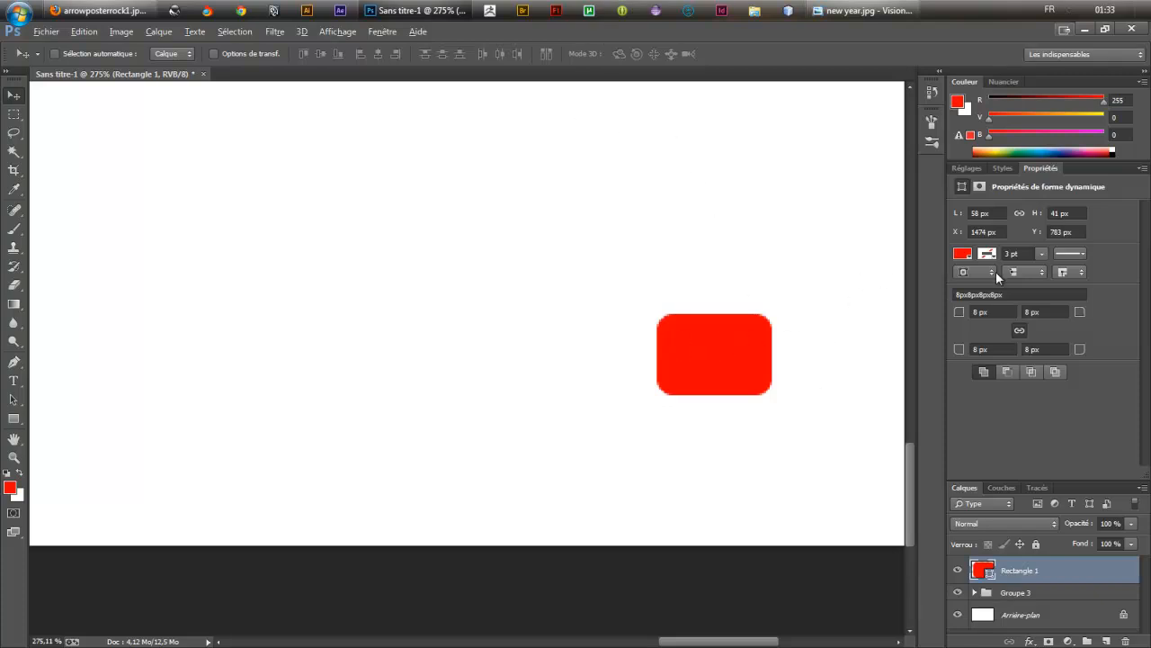
Set the fill of the Rectangle 1 shape to white.
{"action": "left_click", "coordinate": [971, 255]}
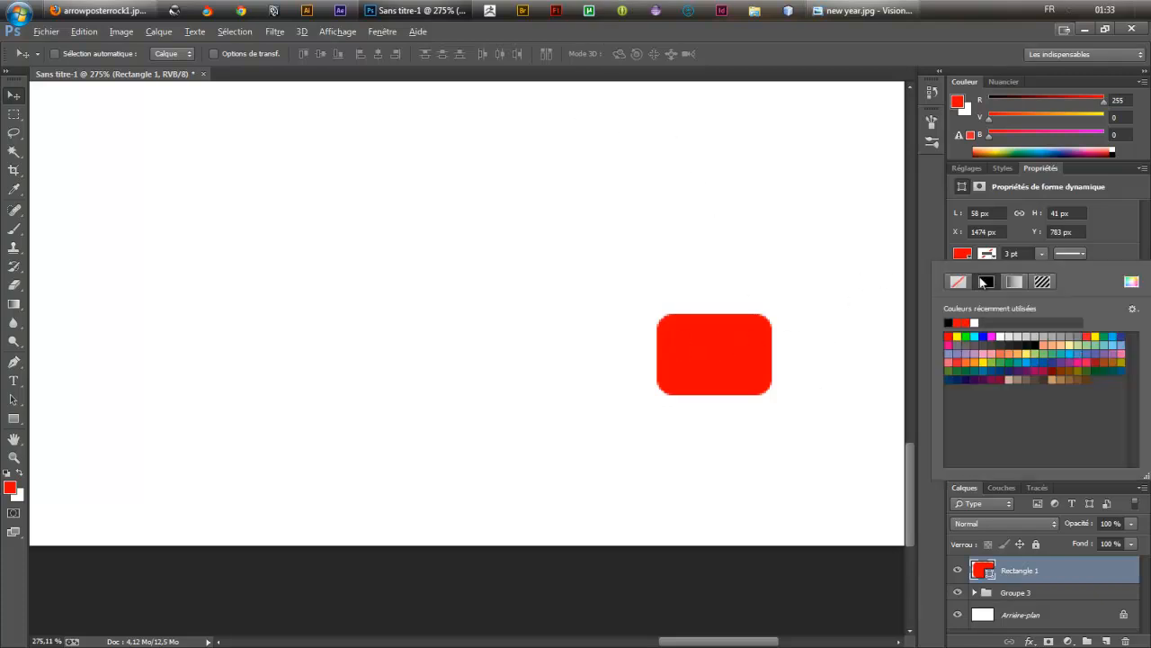
{"action": "left_click", "coordinate": [1001, 337]}
{"action": "left_click", "coordinate": [1007, 338]}
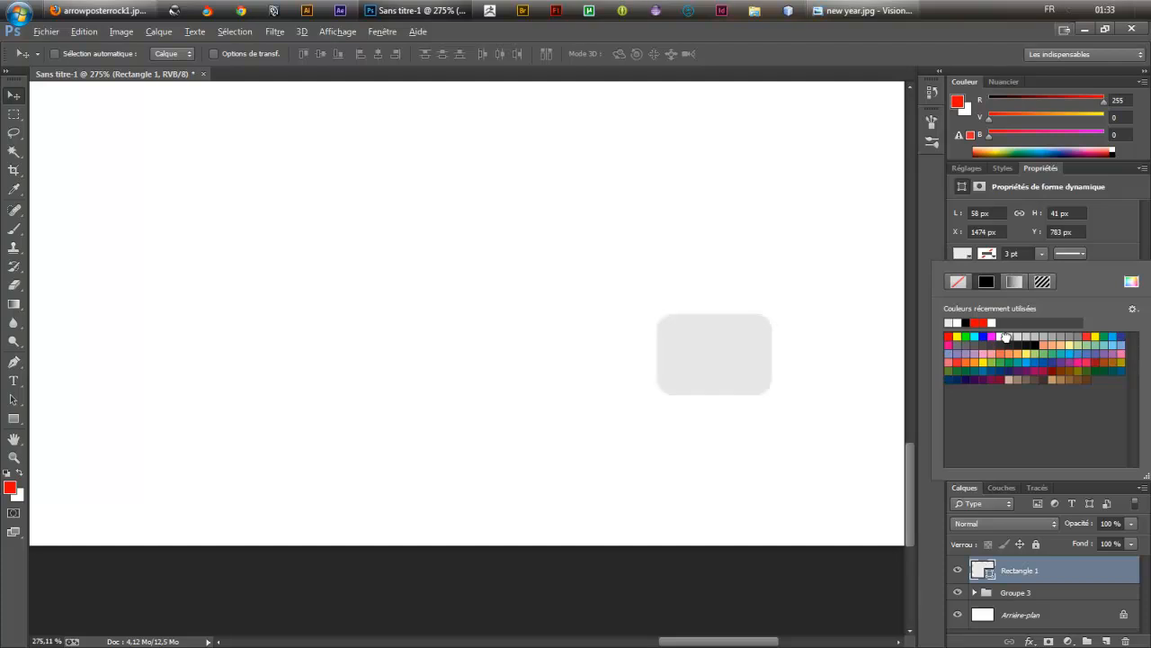
{"action": "left_click", "coordinate": [1002, 337]}
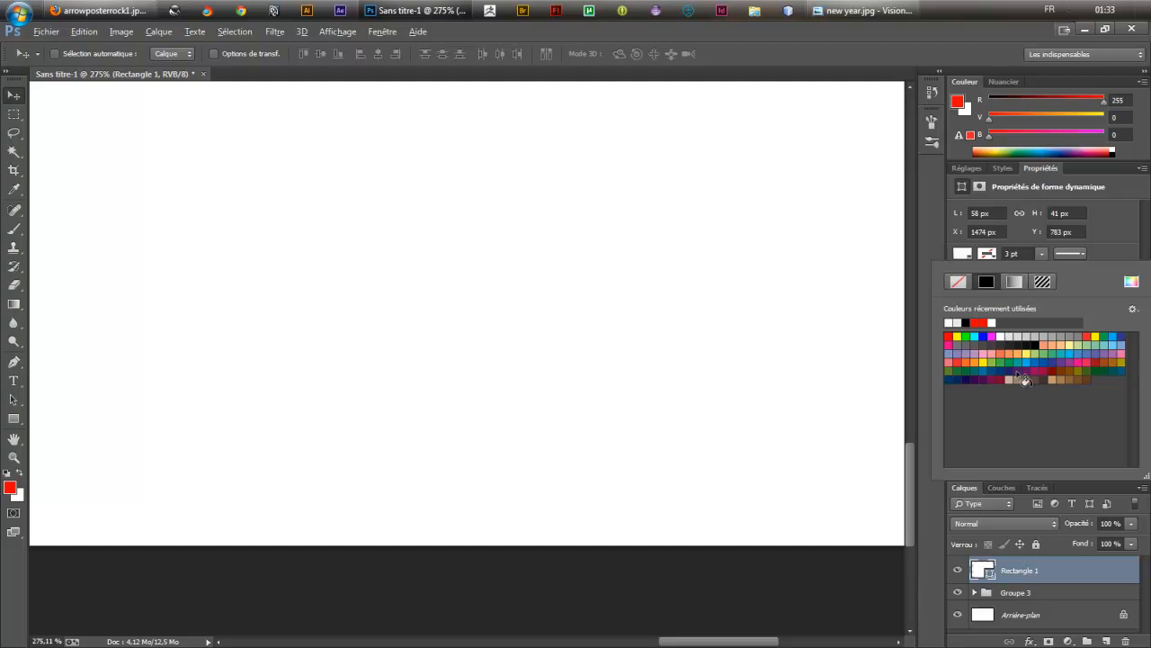
Add a black 1 px outside stroke effect to Rectangle 1 and reduce its opacity to about half.
{"action": "double_click", "coordinate": [1083, 578]}
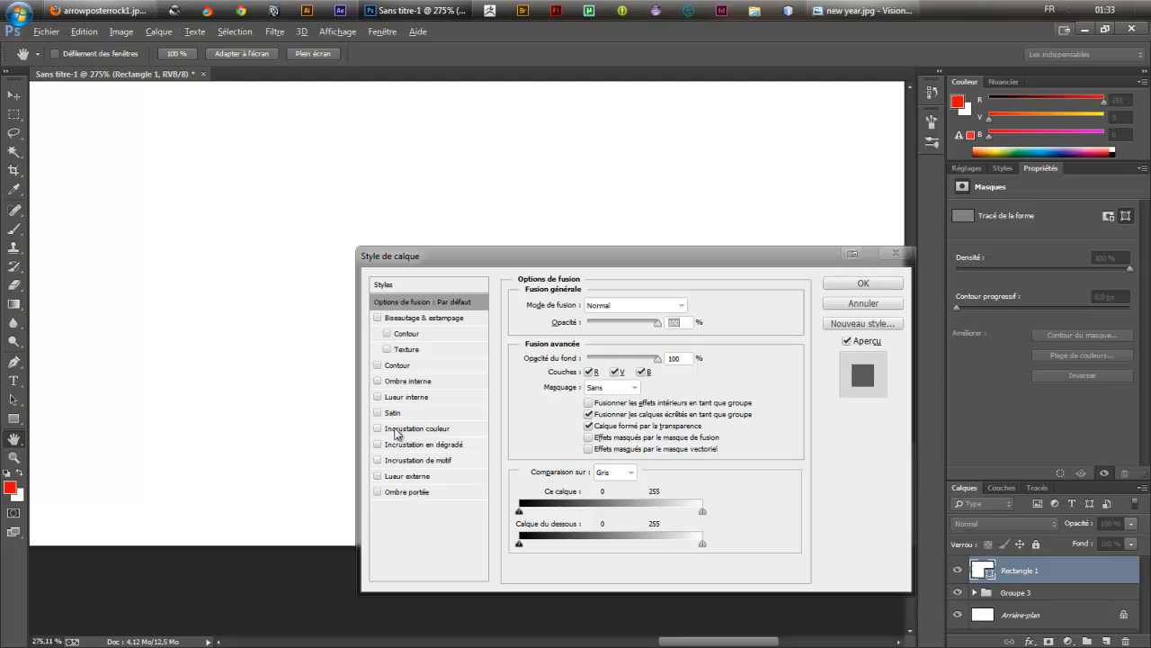
{"action": "left_click", "coordinate": [398, 367]}
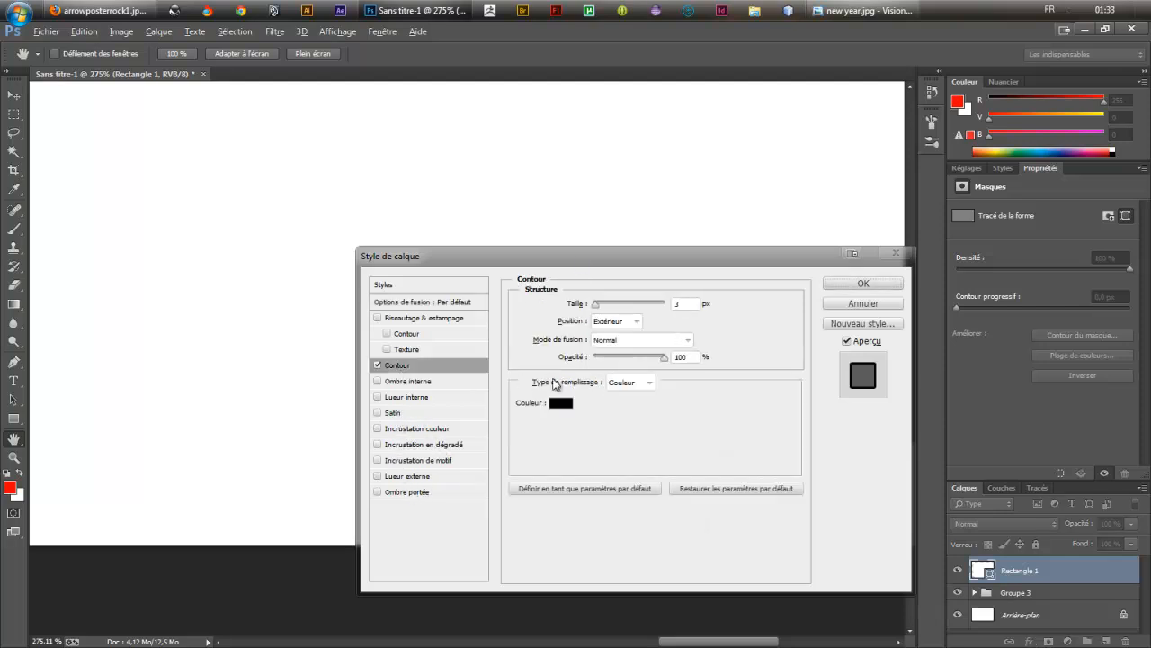
{"action": "left_click_drag", "start_coordinate": [572, 255], "coordinate": [193, 198]}
{"action": "double_click", "coordinate": [290, 248]}
{"action": "type", "text": "1"}
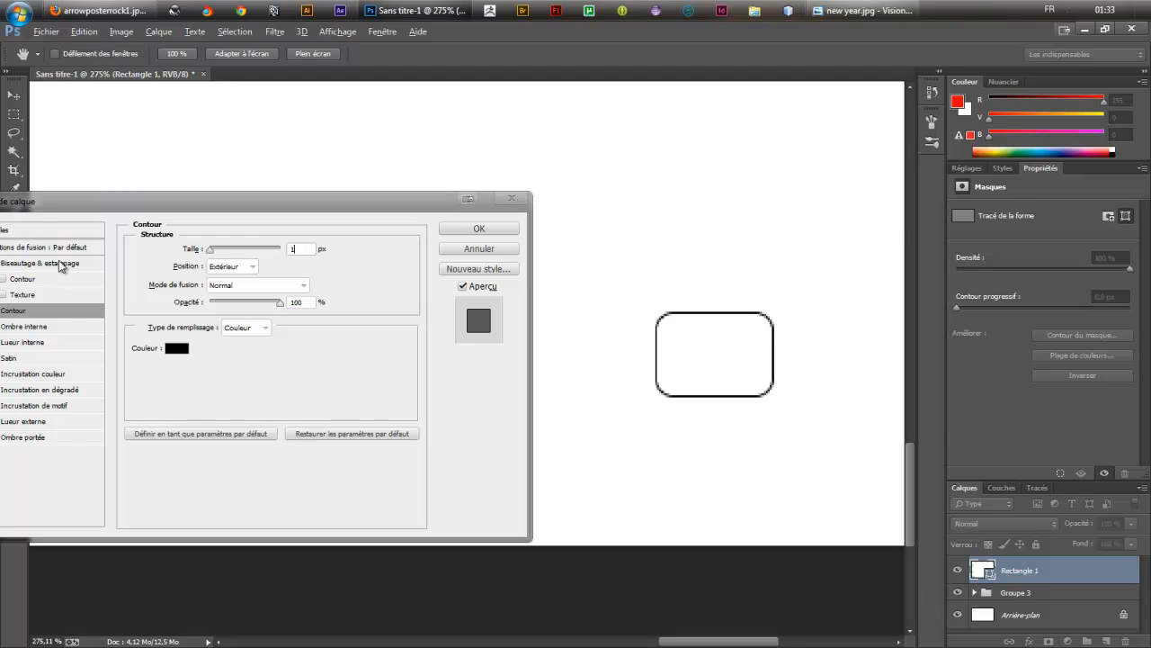
{"action": "left_click_drag", "start_coordinate": [104, 202], "coordinate": [159, 196]}
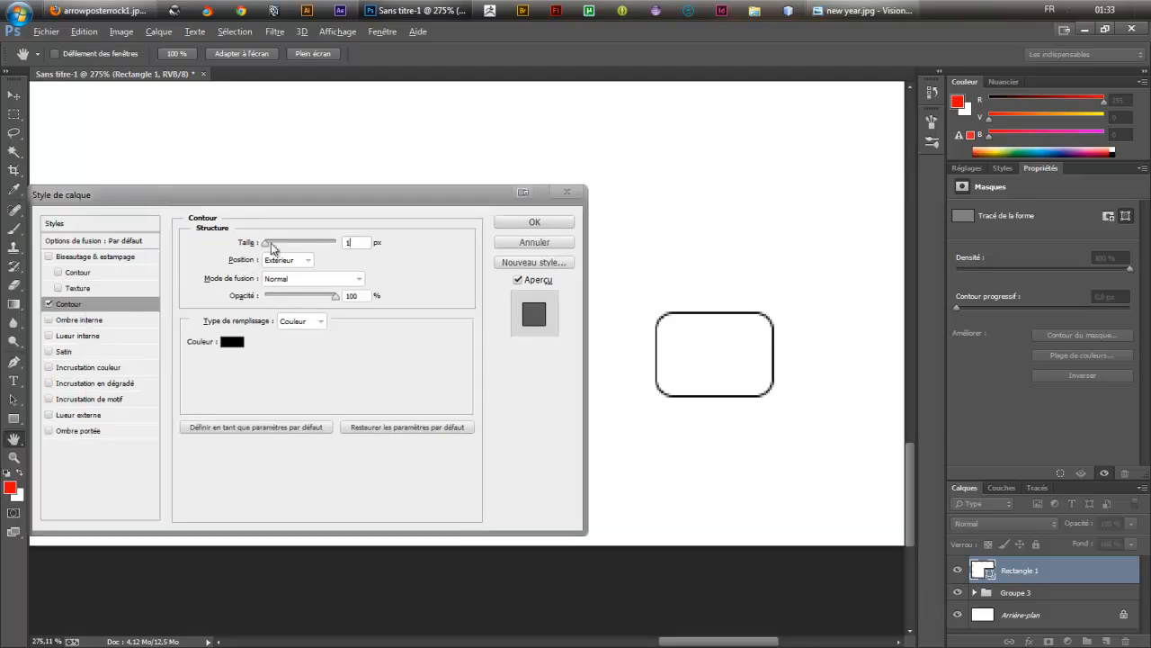
{"action": "left_click_drag", "start_coordinate": [312, 294], "coordinate": [301, 296]}
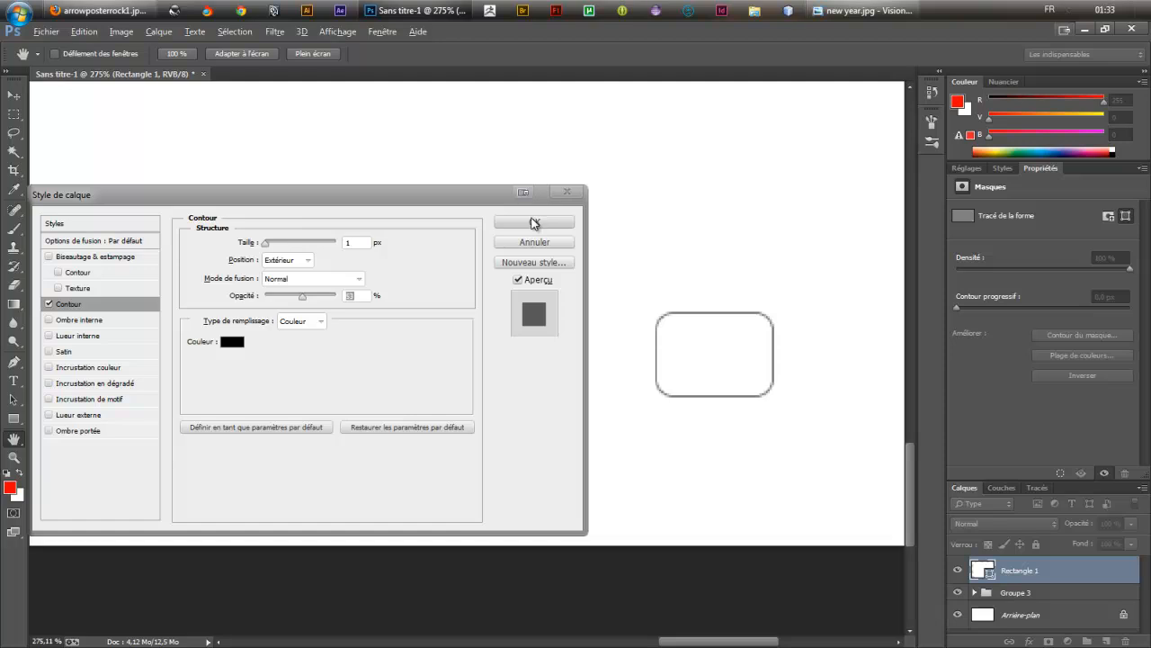
{"action": "left_click", "coordinate": [535, 223]}
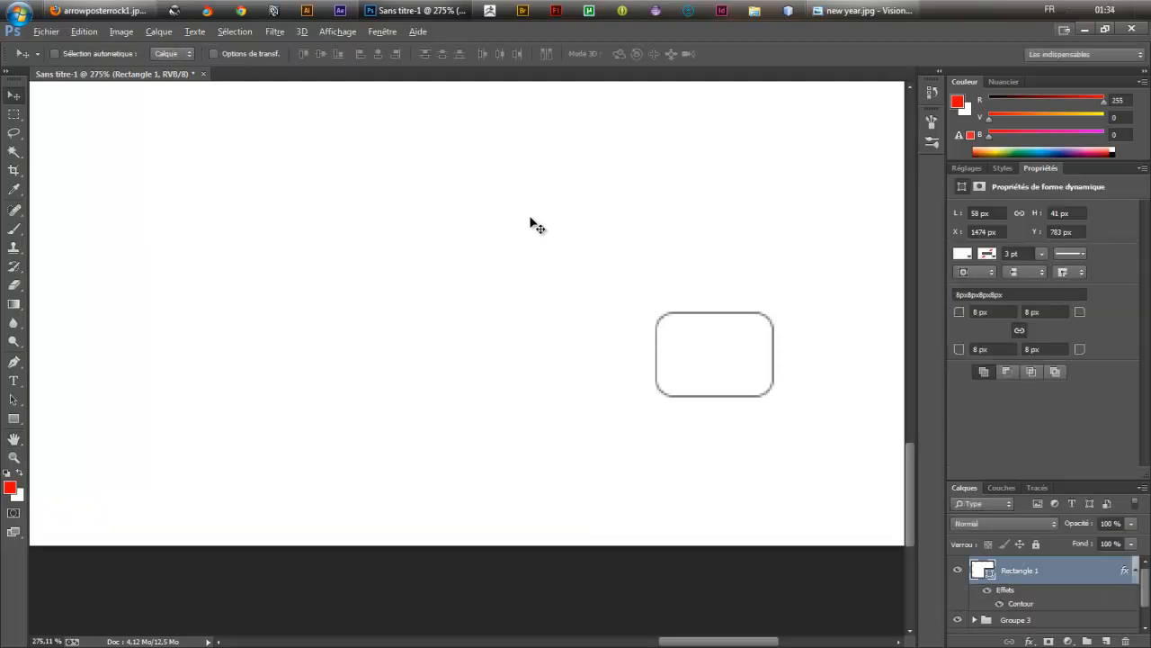
Create a new layer above Rectangle 1 and clip it to the button shape.
{"action": "left_click_drag", "start_coordinate": [669, 306], "coordinate": [563, 329]}
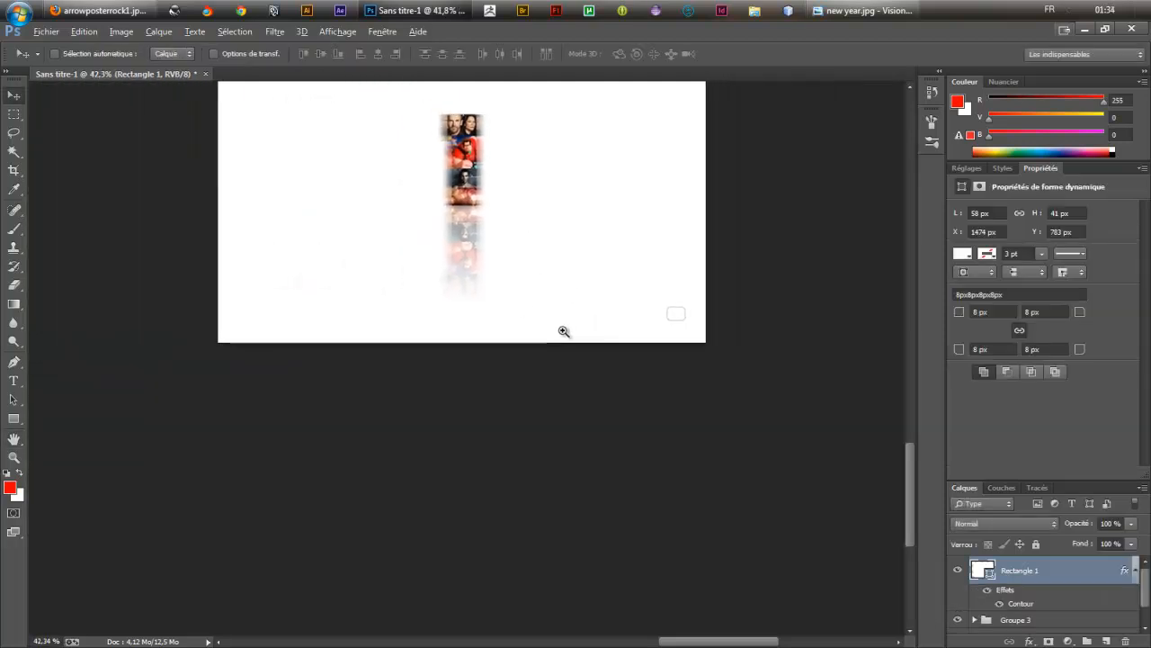
{"action": "left_click_drag", "start_coordinate": [681, 437], "coordinate": [858, 478]}
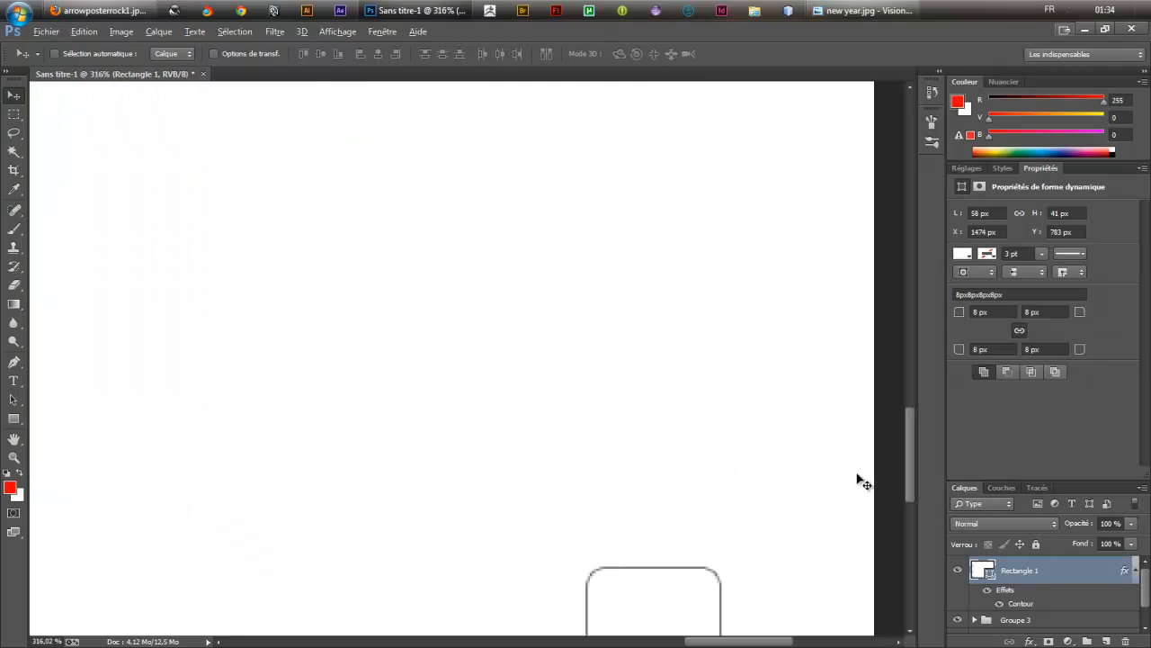
{"action": "scroll", "coordinate": [710, 481], "scroll_direction": "down", "scroll_amount": 4}
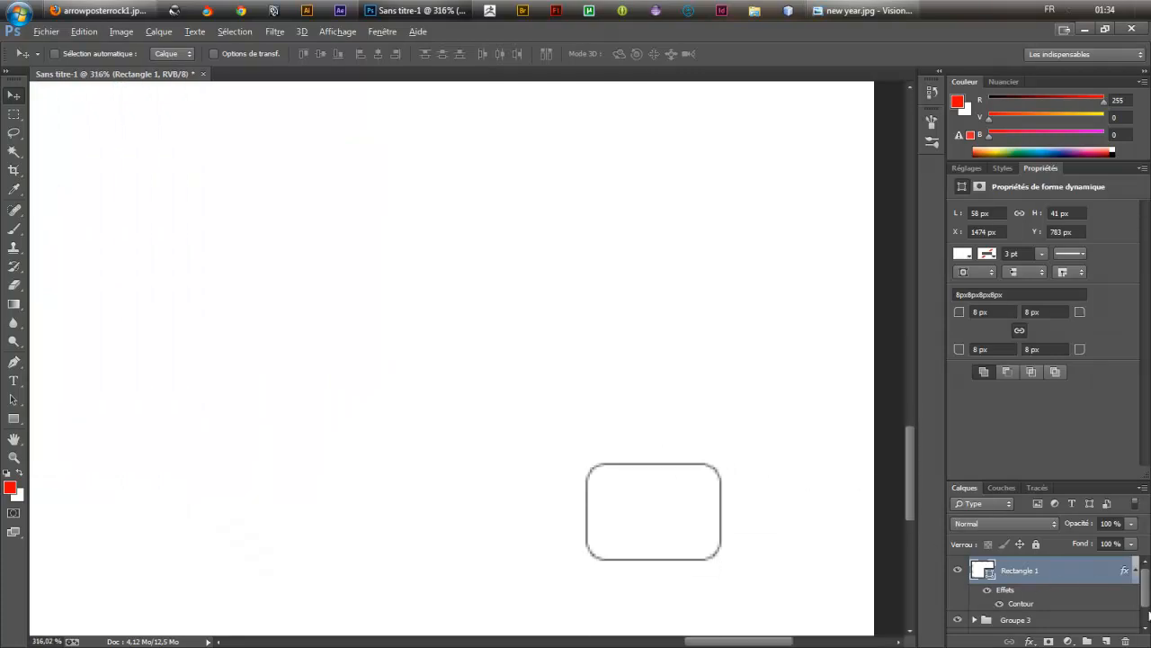
{"action": "left_click", "coordinate": [1107, 640]}
{"action": "left_click", "coordinate": [1029, 582], "text": "alt"}
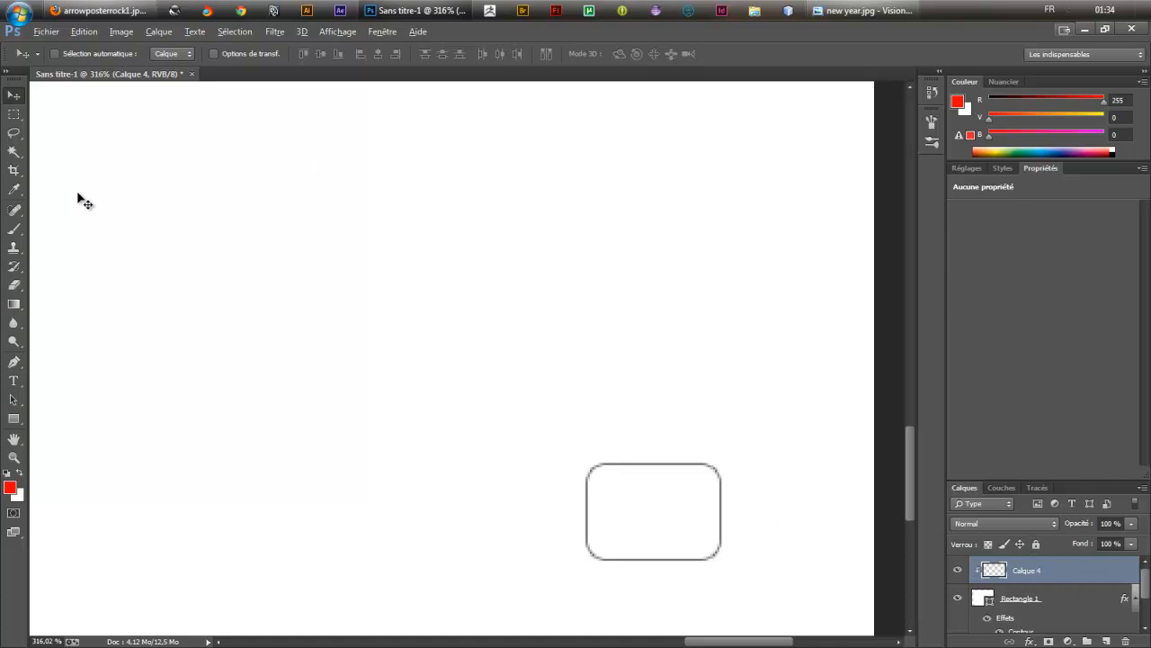
Shrink the soft brush to 50 px in diameter.
{"action": "key", "text": "b"}
{"action": "mouse_move", "coordinate": [579, 349]}
{"action": "left_mouse_down"}
{"action": "mouse_move", "coordinate": [602, 361]}
{"action": "mouse_move", "coordinate": [339, 360]}
{"action": "left_mouse_up"}
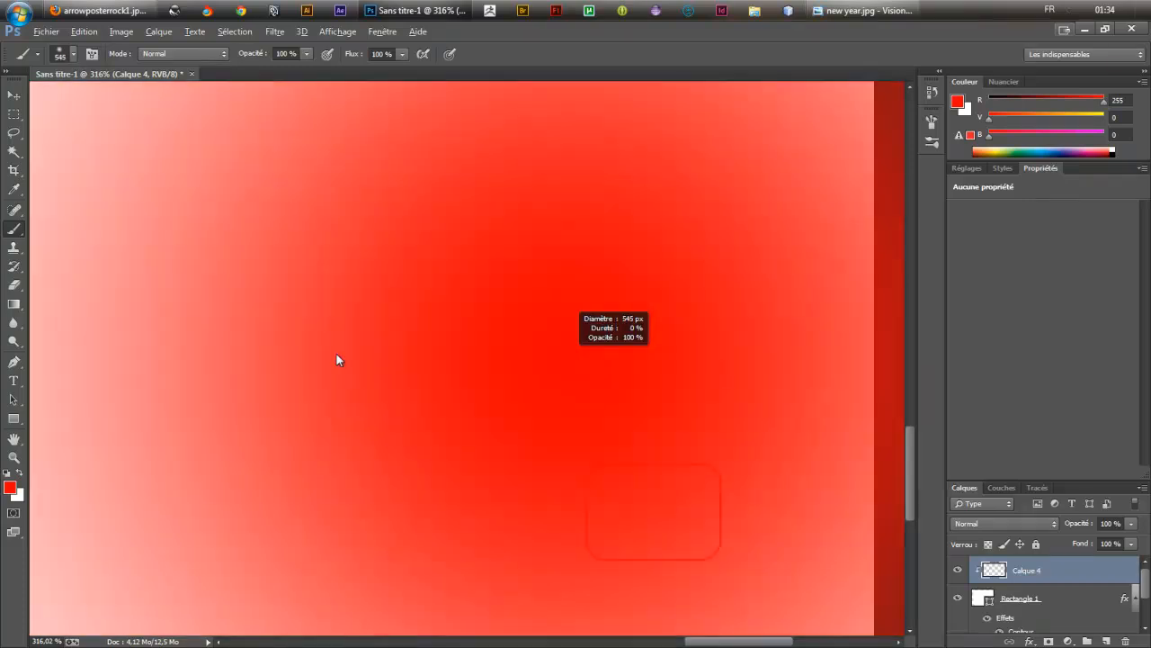
{"action": "left_click_drag", "start_coordinate": [658, 323], "coordinate": [480, 341]}
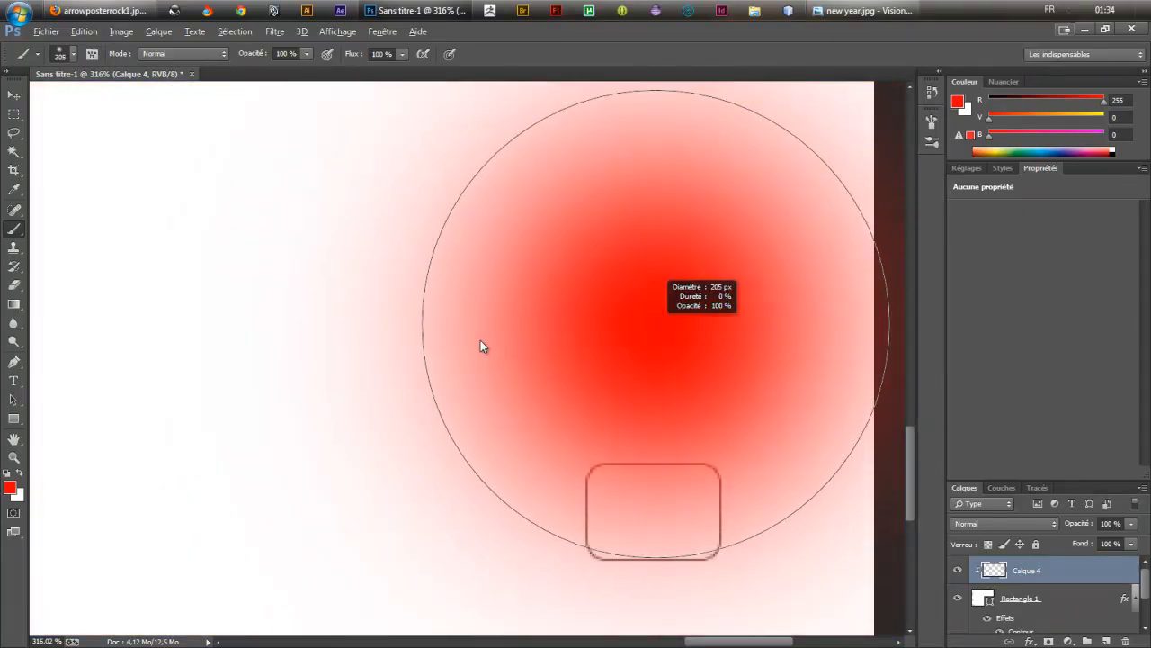
{"action": "left_click_drag", "start_coordinate": [480, 341], "coordinate": [297, 356]}
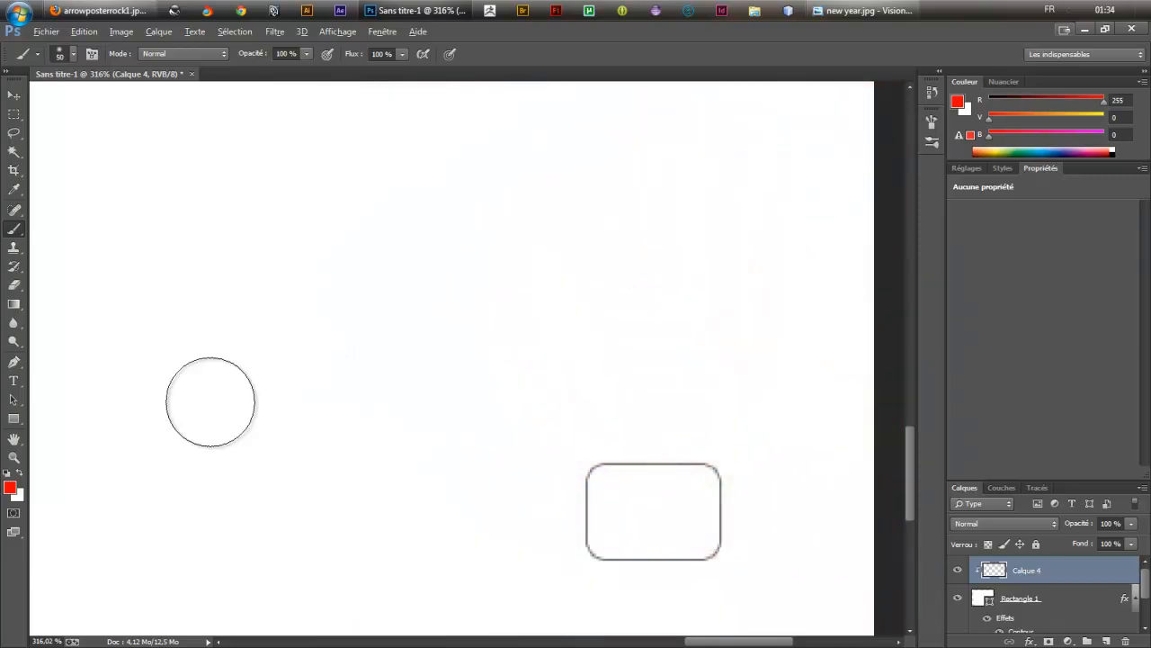
Try shading the lower part of the button on Calque 4 with a mid-grey brush, RGB 174, 174, 174.
{"action": "left_click", "coordinate": [10, 488]}
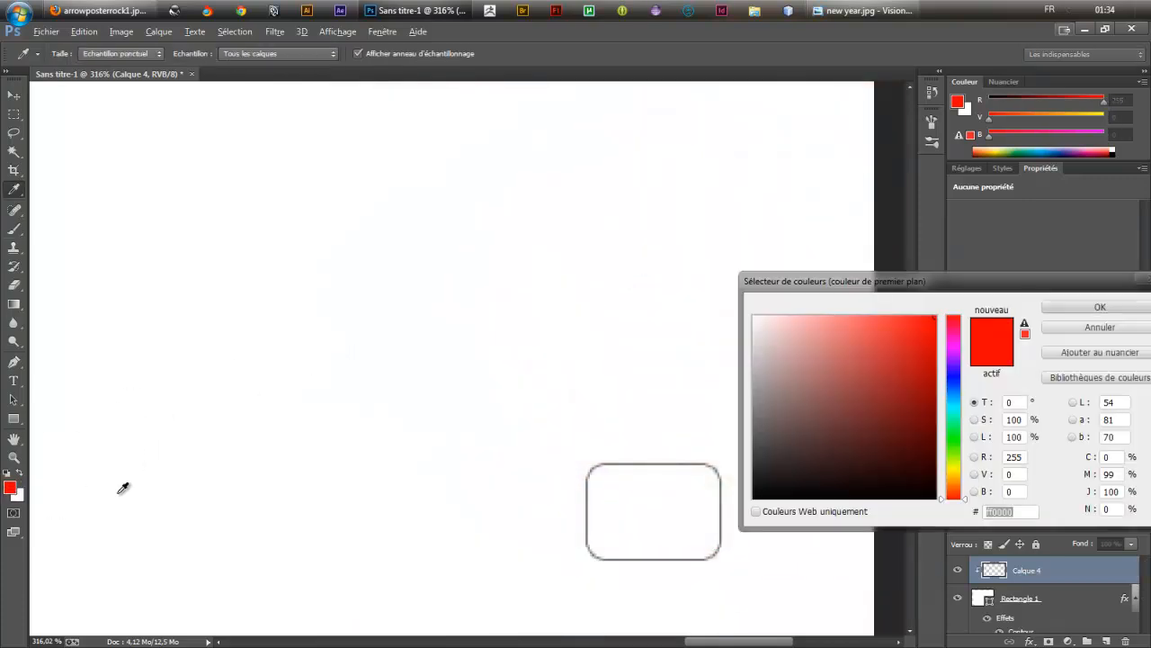
{"action": "left_click", "coordinate": [659, 462]}
{"action": "mouse_move", "coordinate": [753, 416]}
{"action": "left_mouse_down"}
{"action": "mouse_move", "coordinate": [699, 442]}
{"action": "mouse_move", "coordinate": [640, 368]}
{"action": "left_mouse_up"}
{"action": "left_click", "coordinate": [1105, 308]}
{"action": "key", "text": "b"}
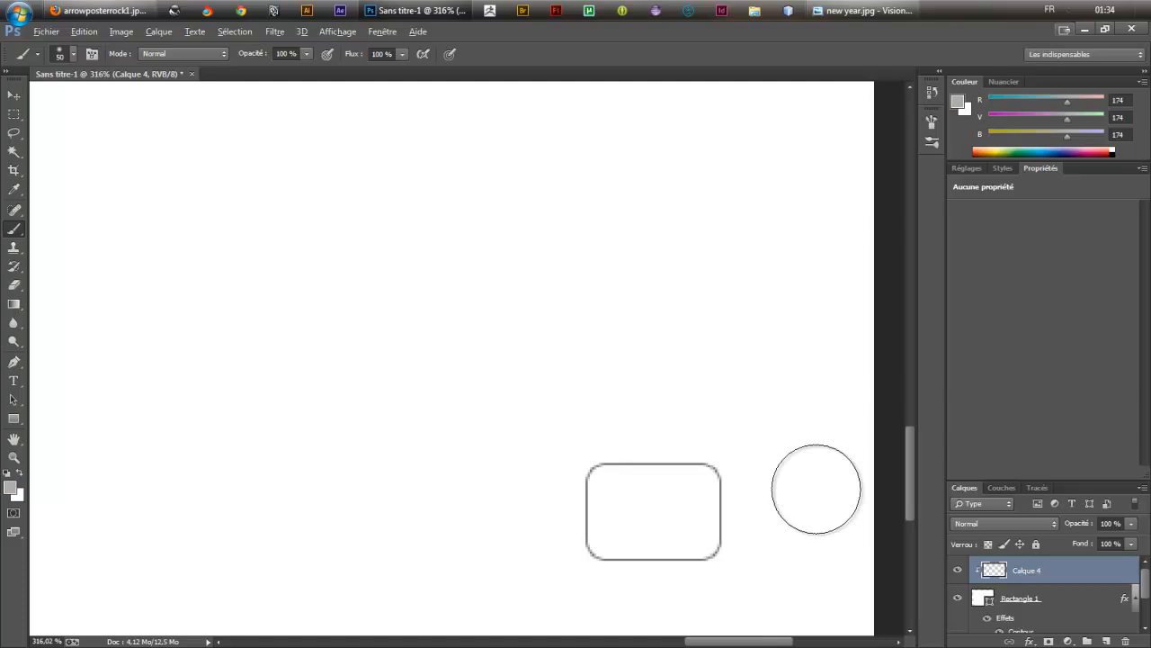
{"action": "mouse_move", "coordinate": [722, 518]}
{"action": "left_mouse_down"}
{"action": "mouse_move", "coordinate": [706, 555]}
{"action": "mouse_move", "coordinate": [501, 571]}
{"action": "left_mouse_up"}
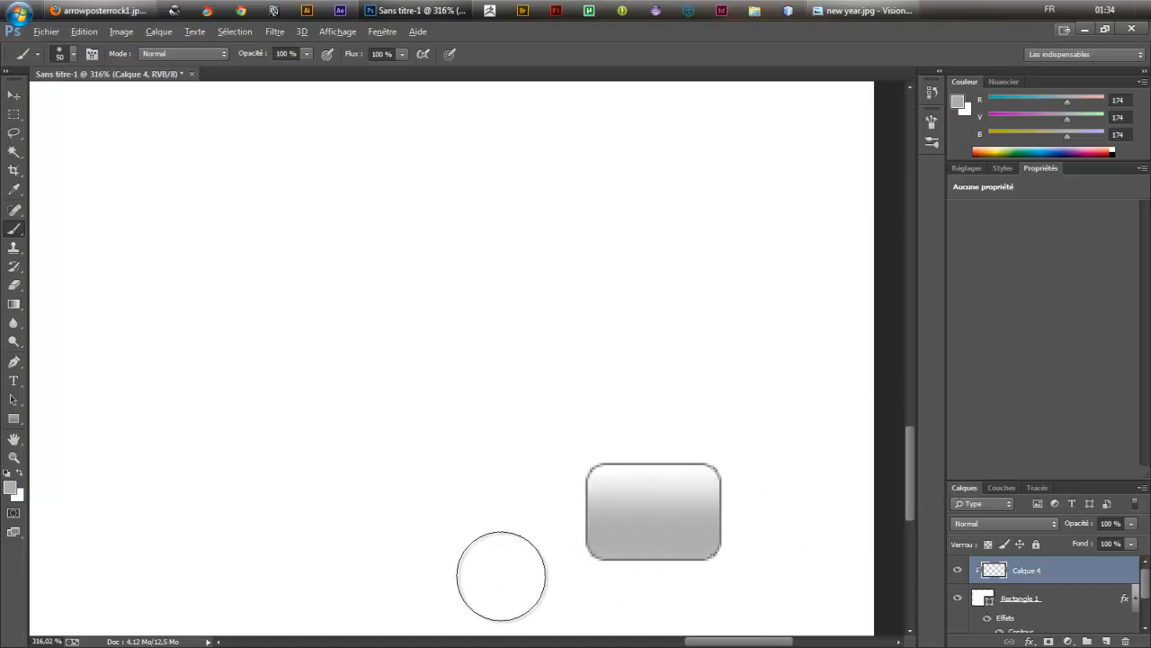
{"action": "key", "text": "ctrl+alt+z"}
{"action": "mouse_move", "coordinate": [800, 538]}
{"action": "left_mouse_down"}
{"action": "mouse_move", "coordinate": [826, 554]}
{"action": "mouse_move", "coordinate": [808, 547]}
{"action": "mouse_move", "coordinate": [745, 580]}
{"action": "mouse_move", "coordinate": [534, 629]}
{"action": "left_mouse_up"}
{"action": "key", "text": "ctrl+alt+z"}
{"action": "left_click_drag", "start_coordinate": [736, 567], "coordinate": [661, 578]}
Pick light grey #d7d7d7 and paint soft shading over the lower part of the button with a 73 px brush.
{"action": "left_click", "coordinate": [10, 487]}
{"action": "left_click_drag", "start_coordinate": [750, 378], "coordinate": [689, 343]}
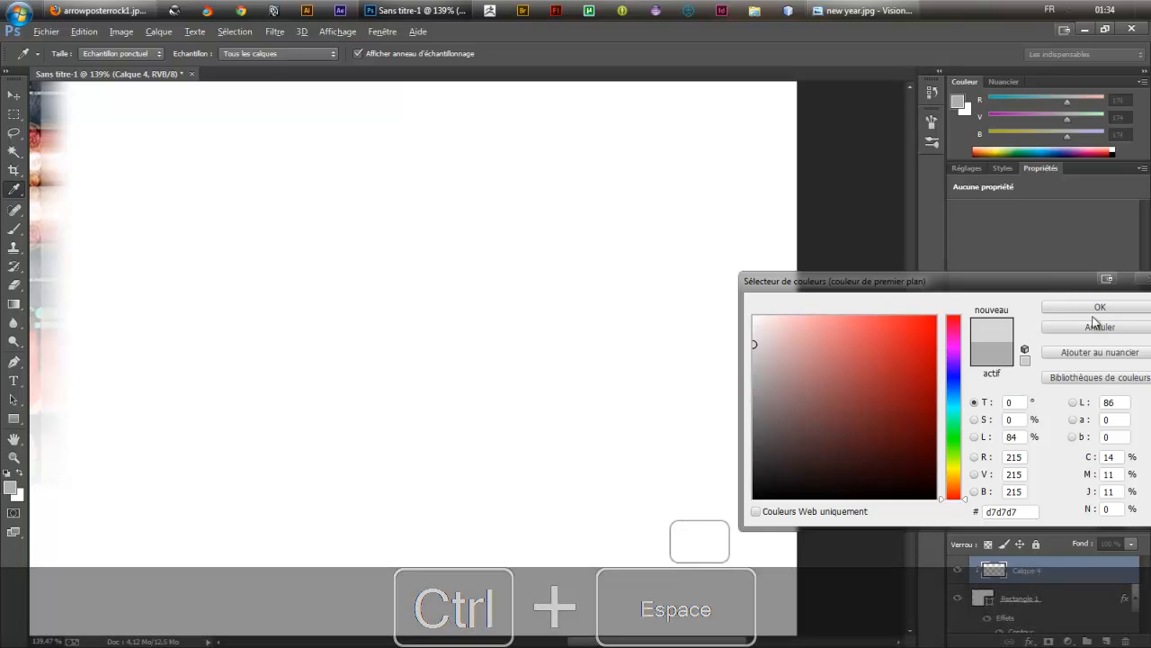
{"action": "left_click", "coordinate": [1094, 314]}
{"action": "left_click_drag", "start_coordinate": [719, 641], "coordinate": [840, 642]}
{"action": "mouse_move", "coordinate": [134, 524]}
{"action": "left_mouse_down"}
{"action": "mouse_move", "coordinate": [596, 481]}
{"action": "mouse_move", "coordinate": [681, 513]}
{"action": "mouse_move", "coordinate": [569, 532]}
{"action": "mouse_move", "coordinate": [635, 532]}
{"action": "left_mouse_up"}
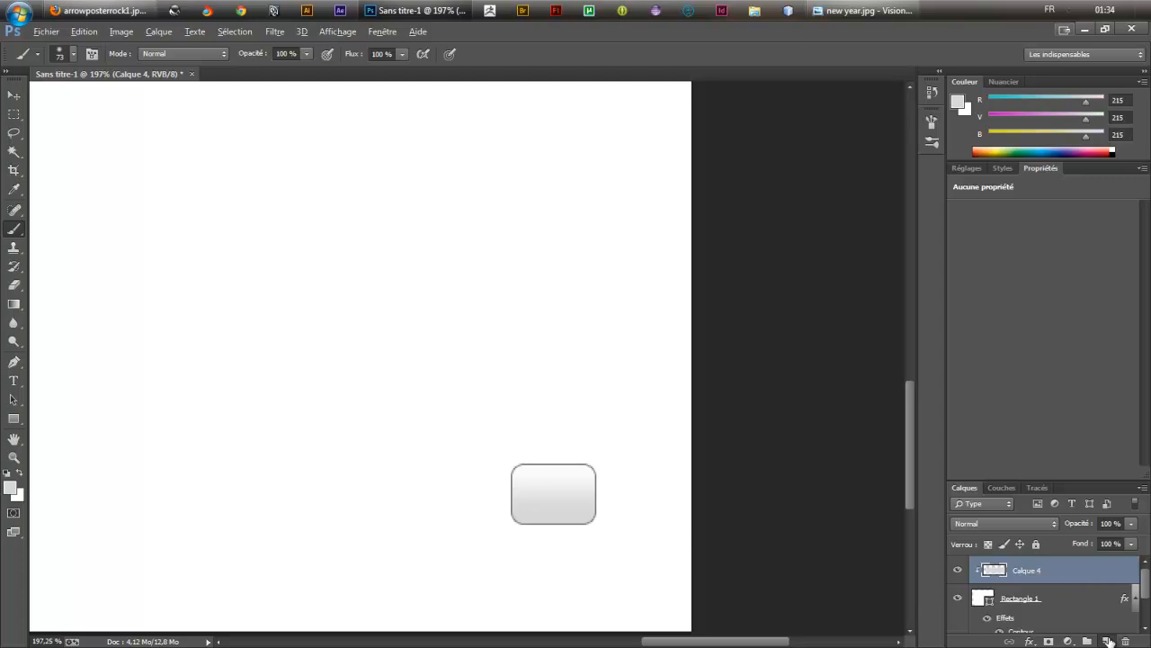
Add a ">" character in Poplar Std at 37 pt inside the button on a new text layer.
{"action": "key", "text": "t"}
{"action": "left_click", "coordinate": [545, 500]}
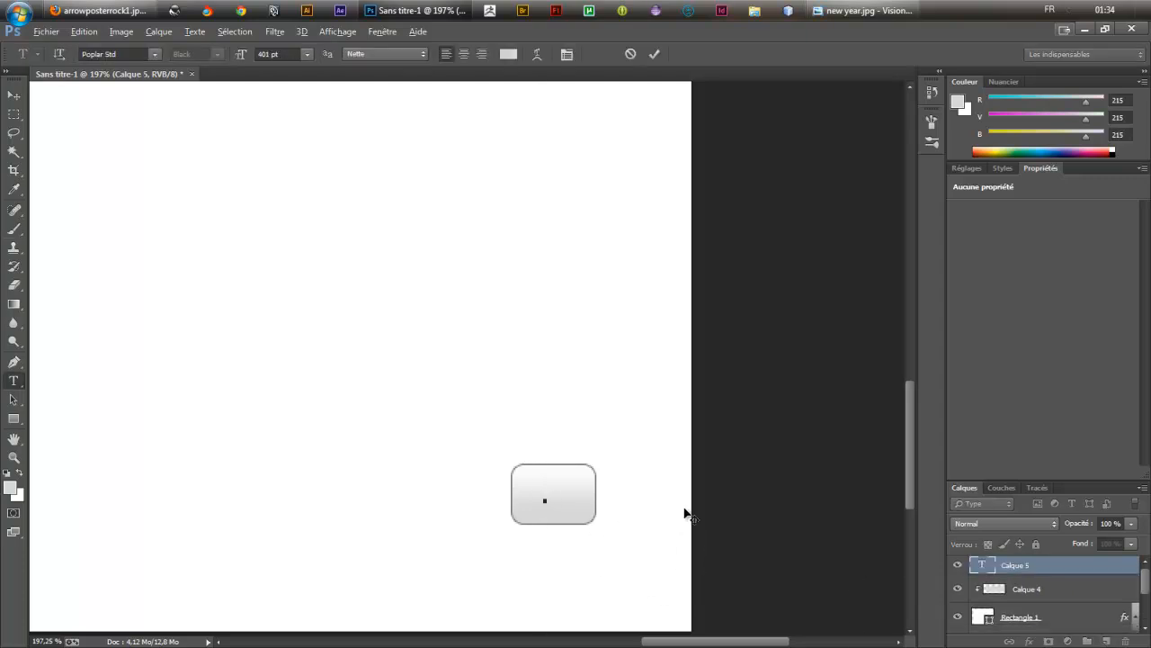
{"action": "left_click_drag", "start_coordinate": [243, 56], "coordinate": [162, 93]}
{"action": "left_click_drag", "start_coordinate": [241, 54], "coordinate": [155, 74]}
{"action": "left_click_drag", "start_coordinate": [241, 55], "coordinate": [233, 54]}
{"action": "type", "text": "<"}
{"action": "key", "text": "BackSpace"}
{"action": "type", "text": ">"}
{"action": "left_click", "coordinate": [1058, 573]}
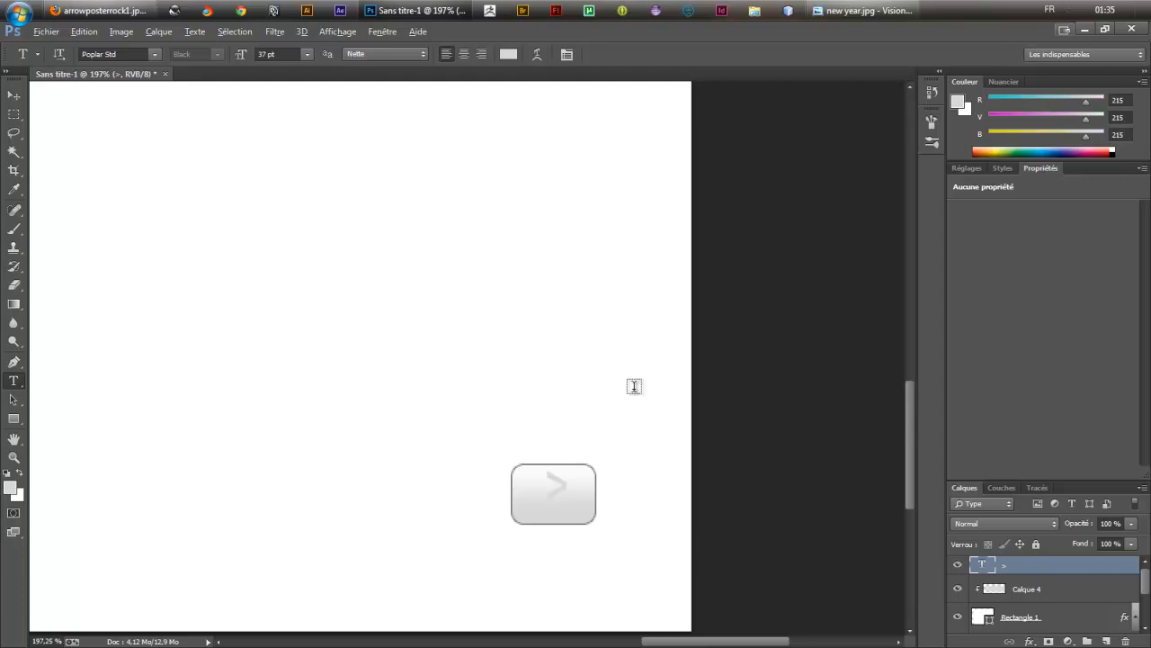
Centre the ">" text horizontally and vertically on Rectangle 1.
{"action": "scroll", "coordinate": [1071, 594], "scroll_direction": "down", "scroll_amount": 1}
{"action": "left_click", "coordinate": [1069, 598]}
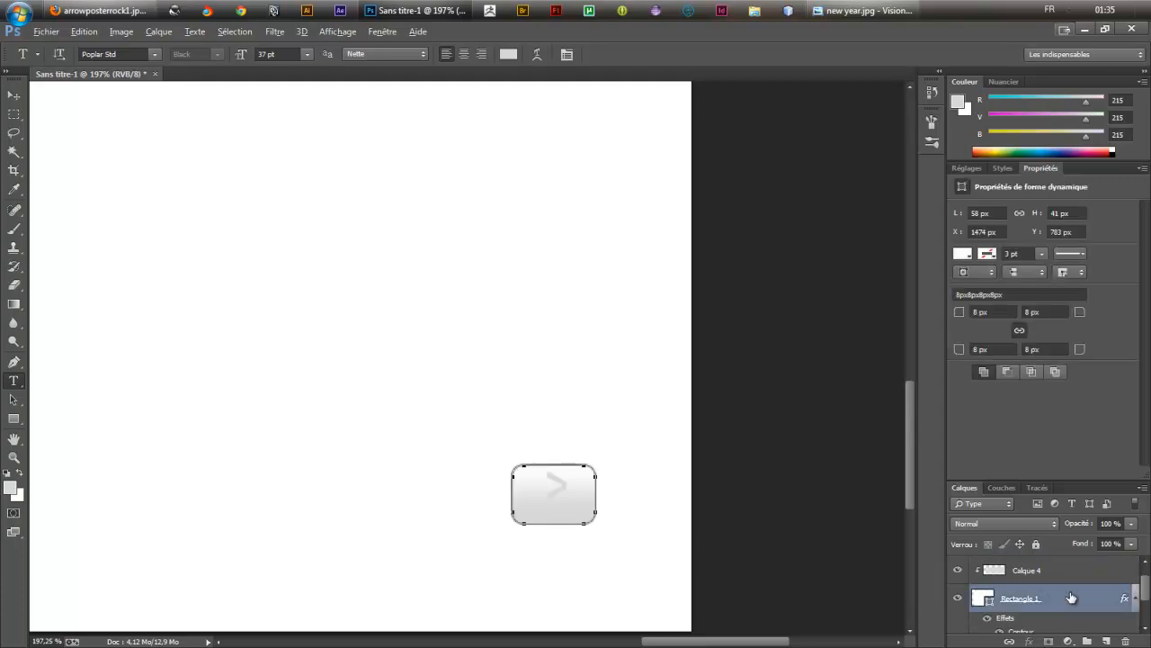
{"action": "key", "text": "v"}
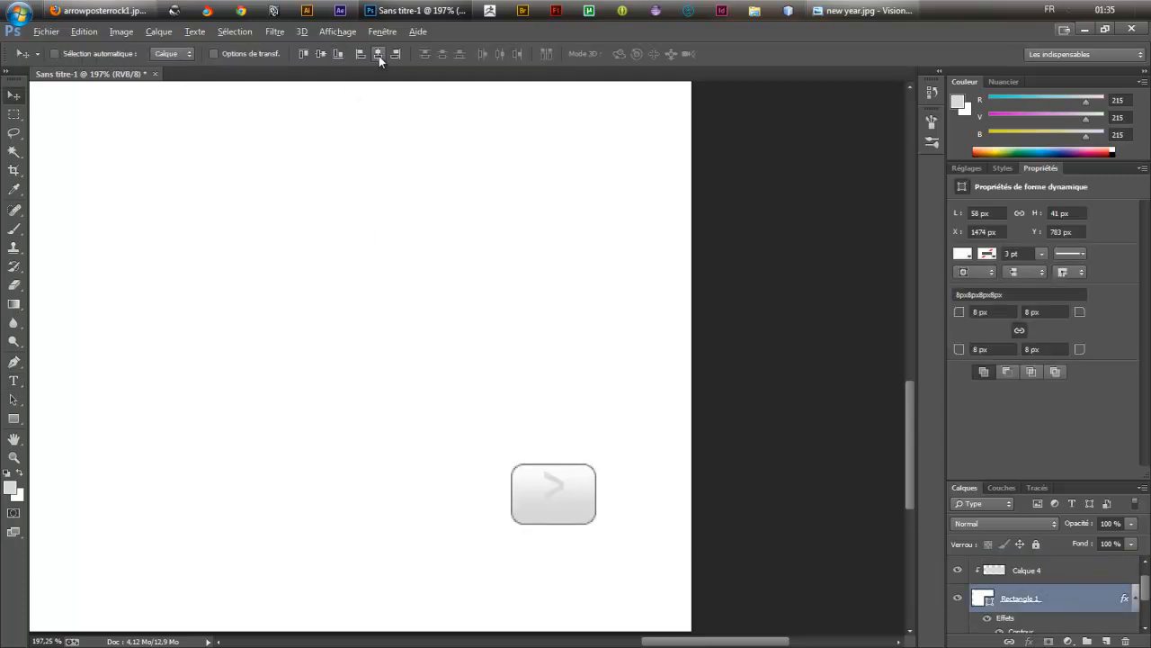
{"action": "left_click", "coordinate": [320, 56]}
Add a dark grey #525252 Color Overlay at 100% opacity to the ">" text layer.
{"action": "scroll", "coordinate": [1060, 576], "scroll_direction": "up", "scroll_amount": 1}
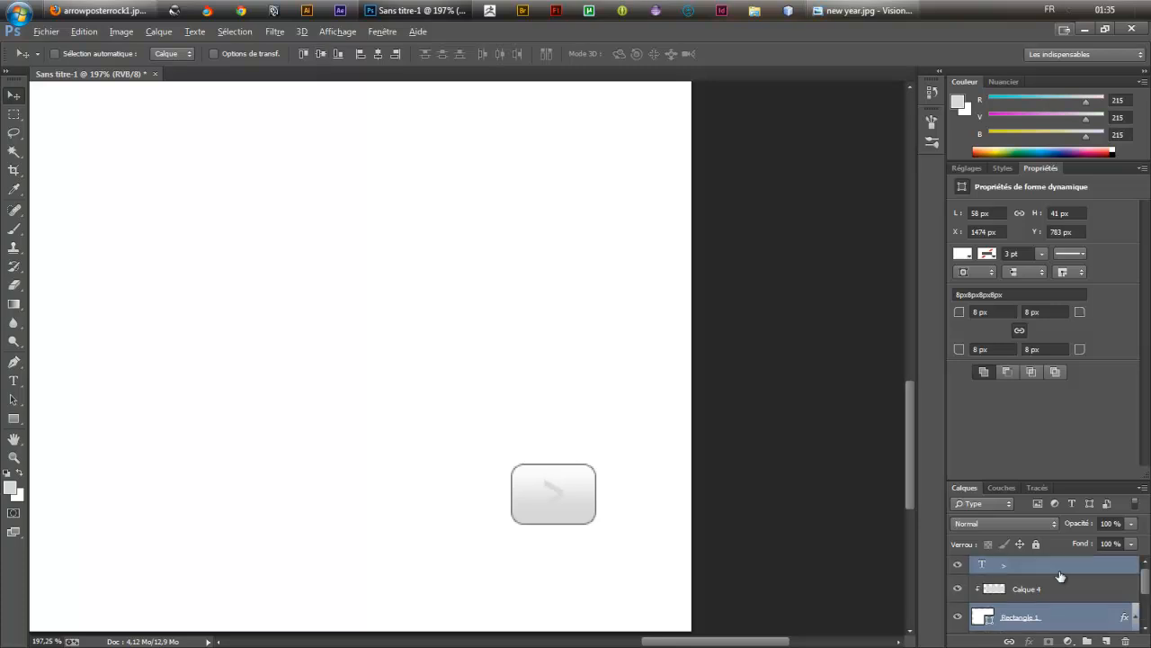
{"action": "double_click", "coordinate": [1069, 565]}
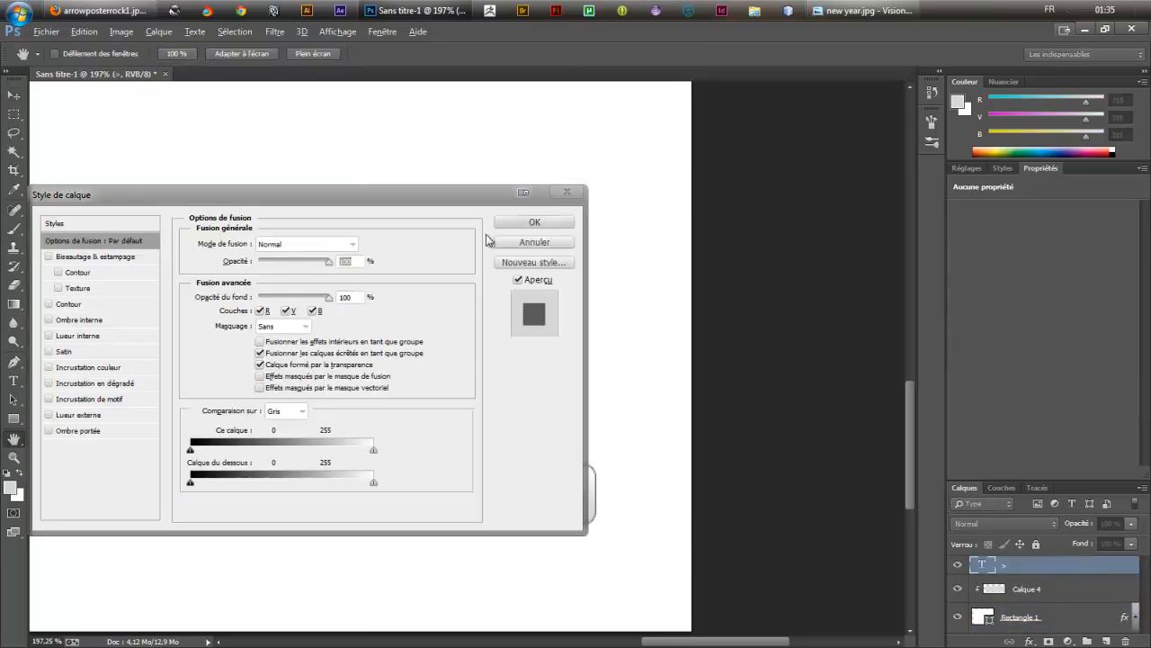
{"action": "left_click_drag", "start_coordinate": [382, 200], "coordinate": [967, 128]}
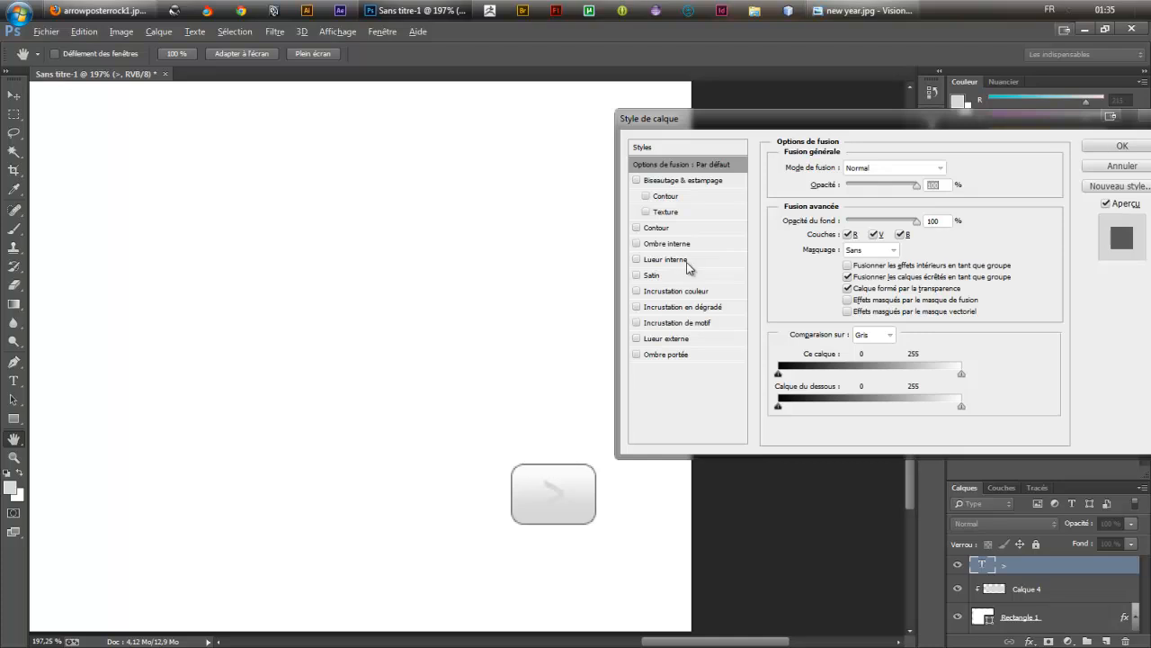
{"action": "left_click", "coordinate": [677, 291]}
{"action": "left_click", "coordinate": [957, 167]}
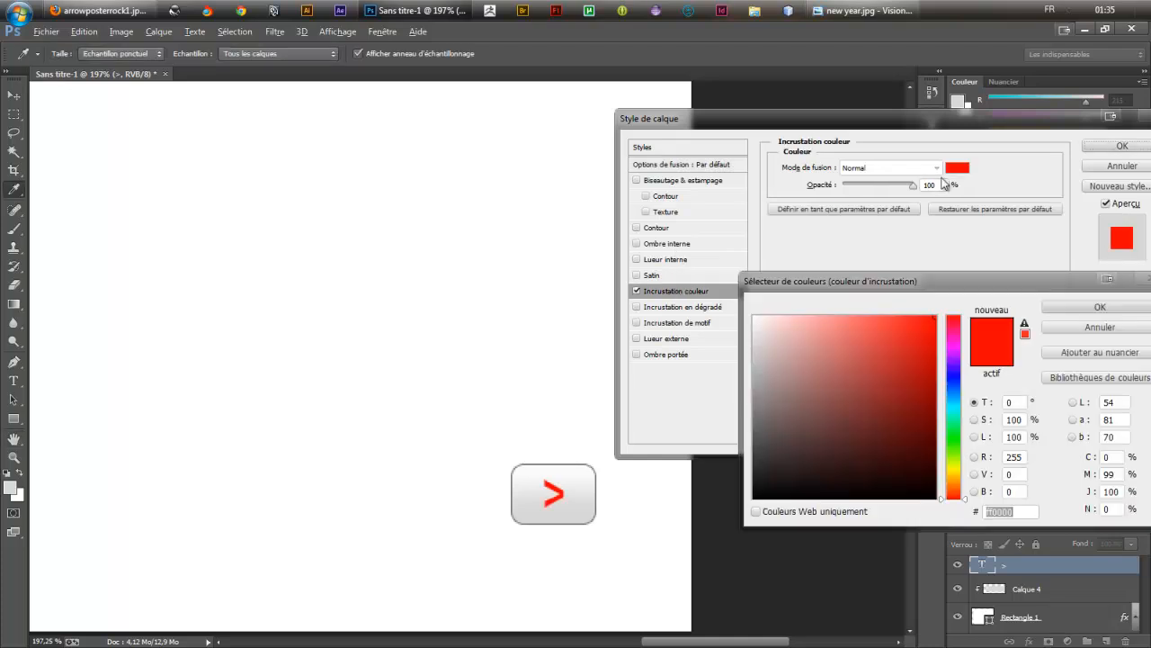
{"action": "left_click", "coordinate": [754, 423]}
{"action": "left_click_drag", "start_coordinate": [753, 423], "coordinate": [754, 441]}
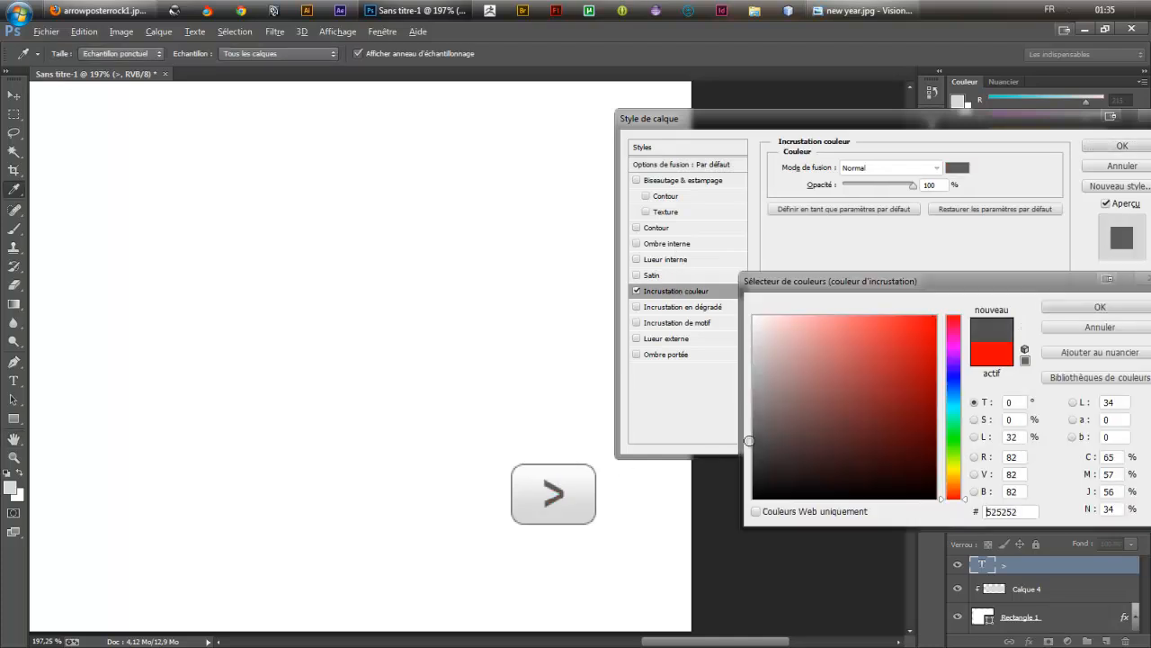
{"action": "left_click", "coordinate": [1093, 311]}
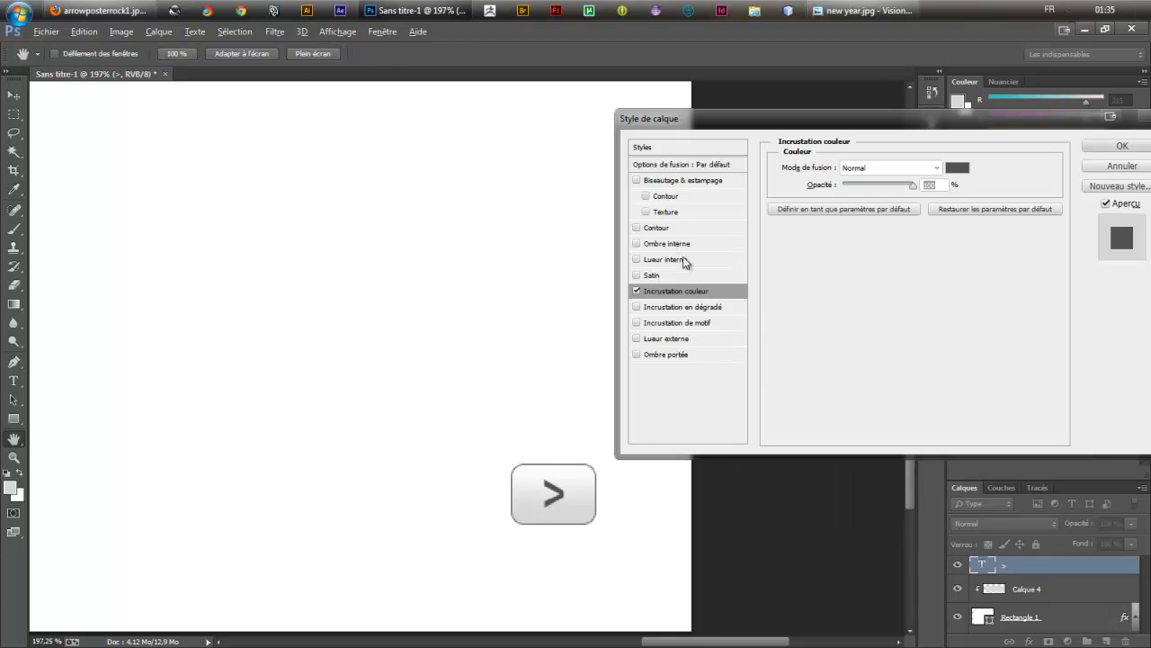
Add a black Inner Shadow in Multiply mode to the ">" text with 100% opacity and 1 px distance, and apply the layer style.
{"action": "left_click", "coordinate": [669, 245]}
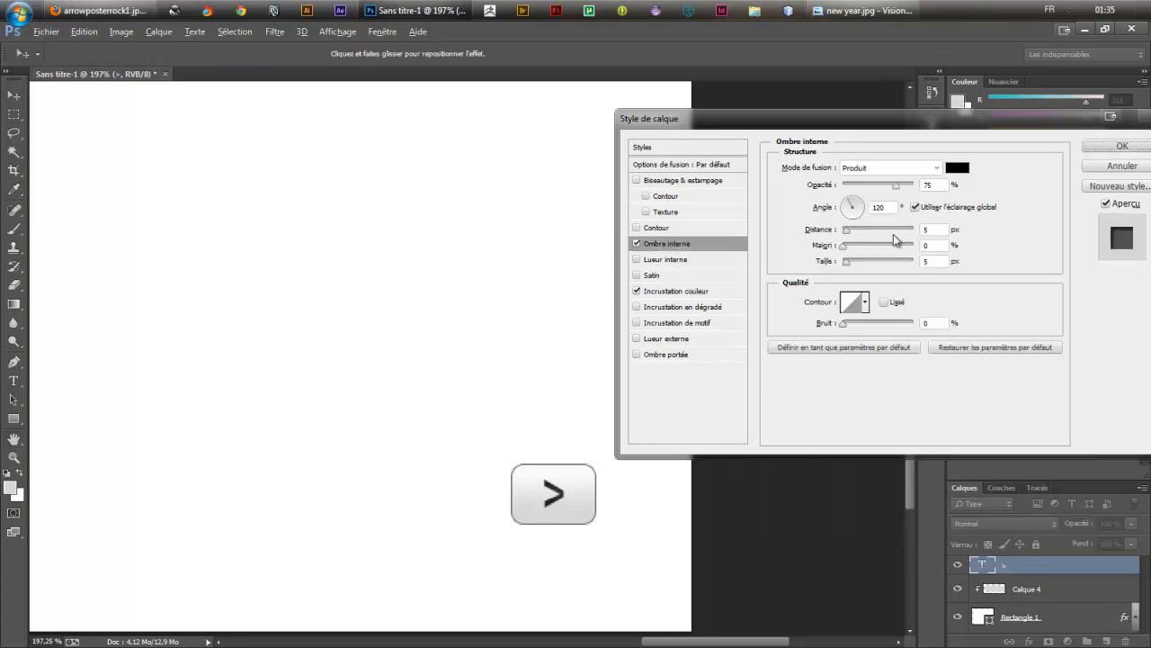
{"action": "left_click", "coordinate": [846, 232]}
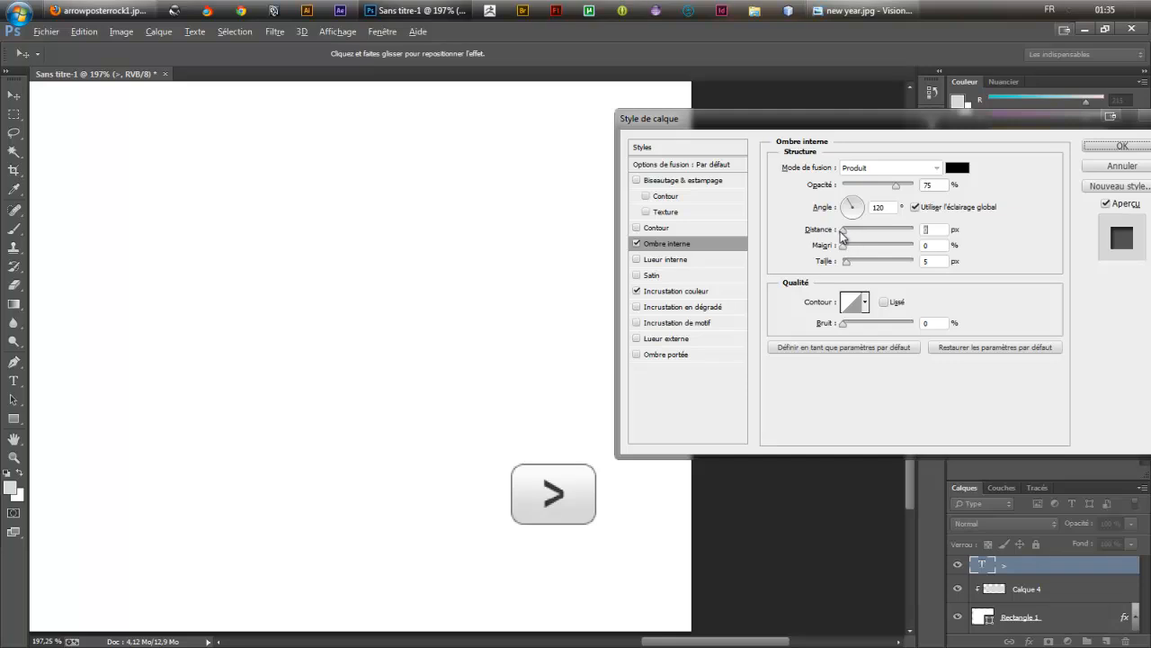
{"action": "key", "text": "ctrl+space"}
{"action": "left_click_drag", "start_coordinate": [552, 504], "coordinate": [589, 499]}
{"action": "left_click", "coordinate": [597, 492], "text": "ctrl"}
{"action": "left_click_drag", "start_coordinate": [844, 231], "coordinate": [844, 232]}
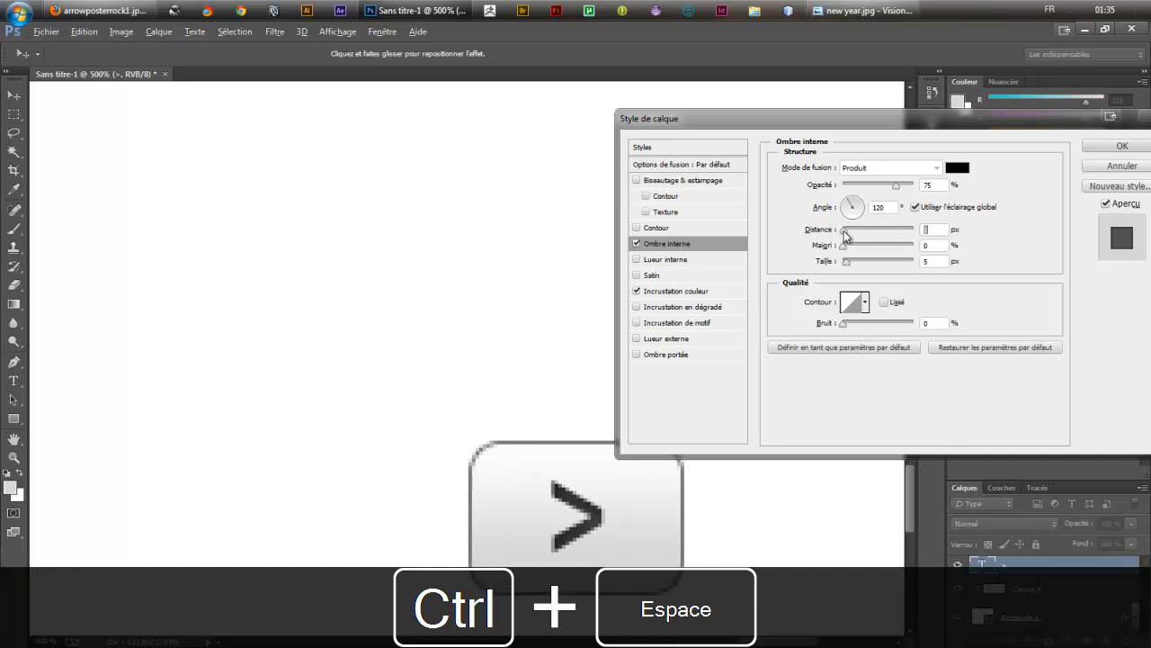
{"action": "left_click_drag", "start_coordinate": [896, 186], "coordinate": [928, 190]}
{"action": "left_click", "coordinate": [934, 229]}
{"action": "type", "text": "1"}
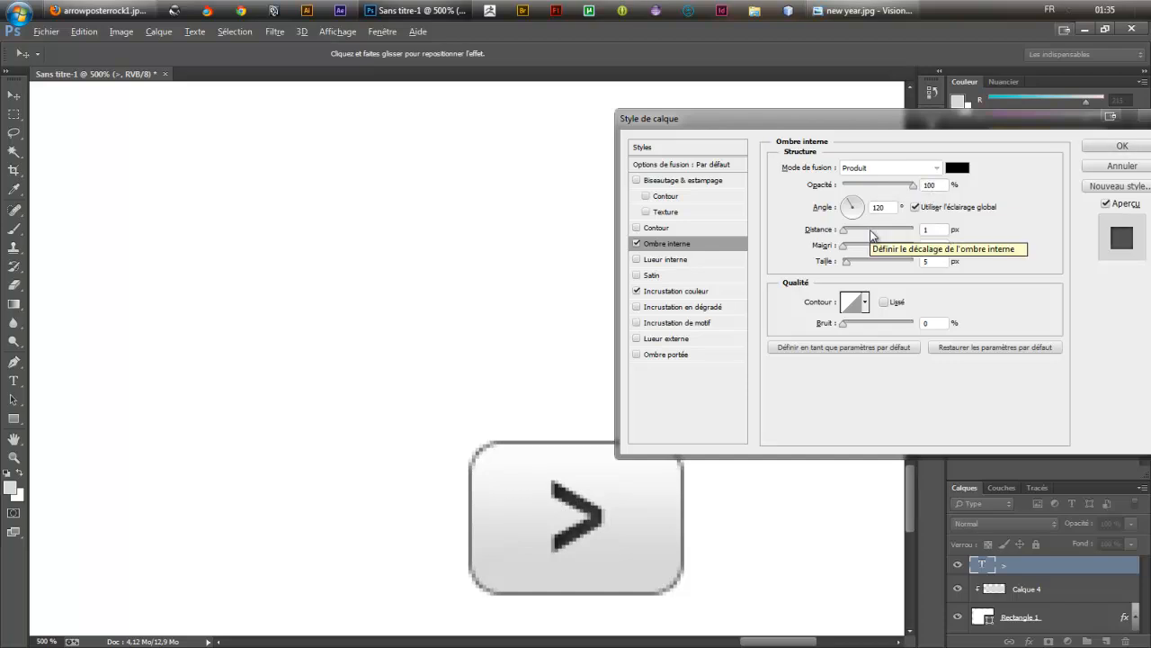
{"action": "key", "text": "ctrl+space"}
{"action": "left_click", "coordinate": [1106, 151]}
{"action": "left_click_drag", "start_coordinate": [677, 407], "coordinate": [574, 430]}
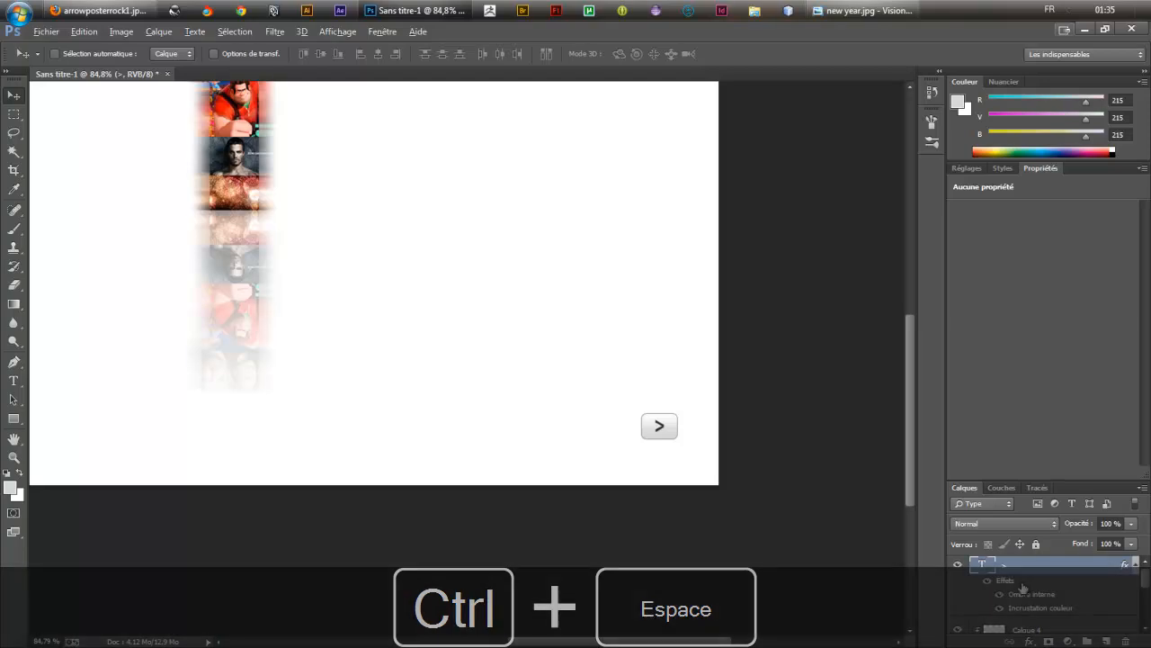
Reopen the ">" text's Inner Shadow, lower its opacity to 56%, and compare the text with the effect off and on.
{"action": "double_click", "coordinate": [1030, 596]}
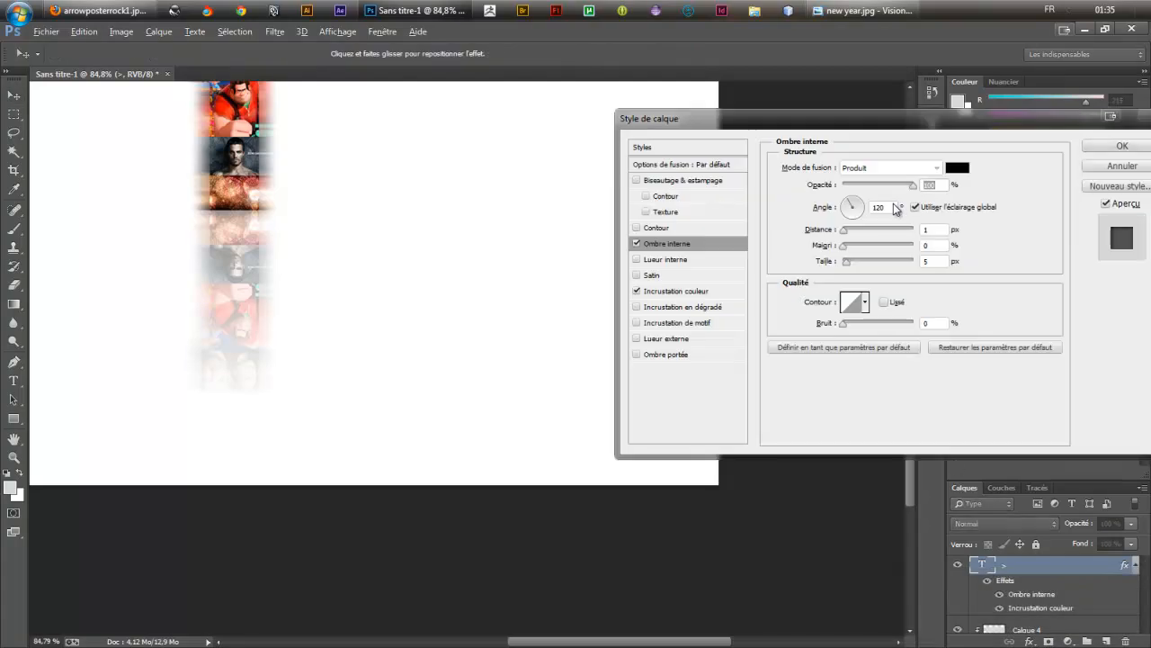
{"action": "left_click_drag", "start_coordinate": [839, 128], "coordinate": [957, 183]}
{"action": "left_click_drag", "start_coordinate": [1009, 247], "coordinate": [1000, 251]}
{"action": "left_click", "coordinate": [759, 302]}
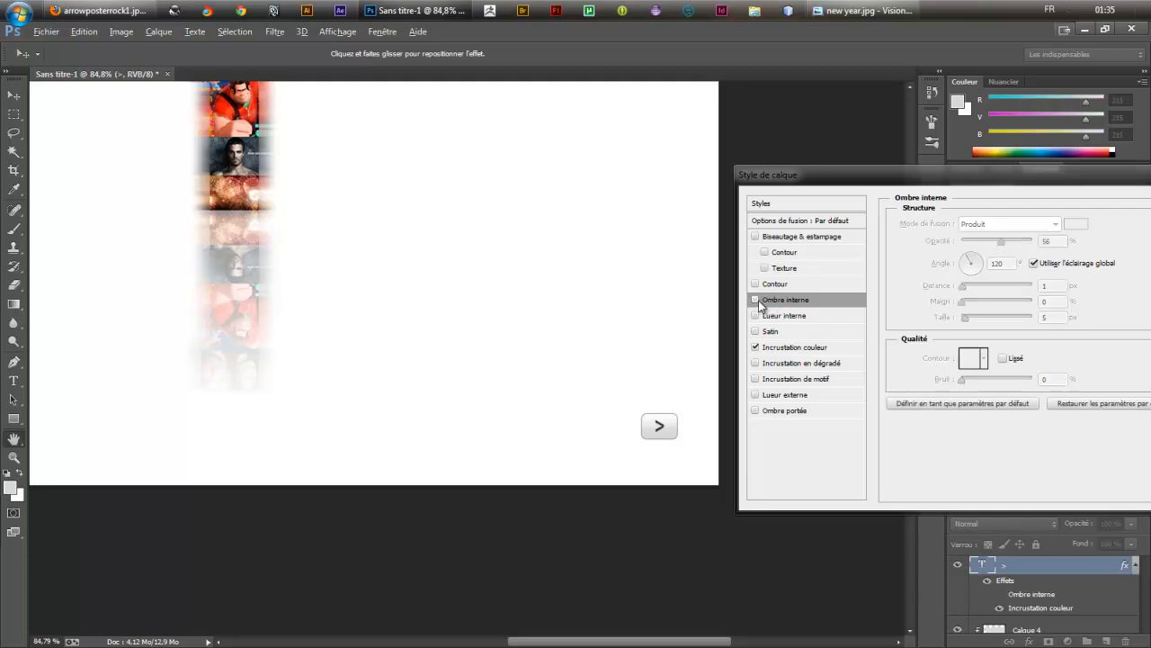
{"action": "left_click", "coordinate": [759, 302]}
{"action": "left_click", "coordinate": [758, 303]}
{"action": "left_click", "coordinate": [758, 303]}
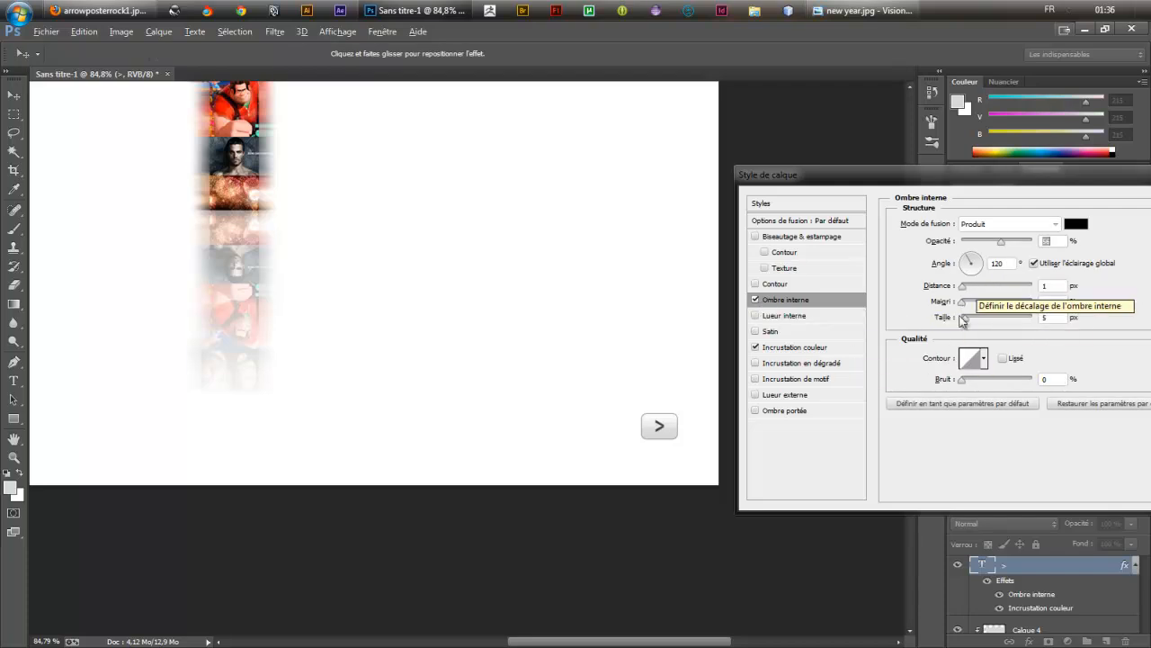
Set the Inner Shadow's size to 1 px and distance to 2 px on the ">" text, and apply the style.
{"action": "key", "text": "ctrl+space"}
{"action": "left_click", "coordinate": [670, 426]}
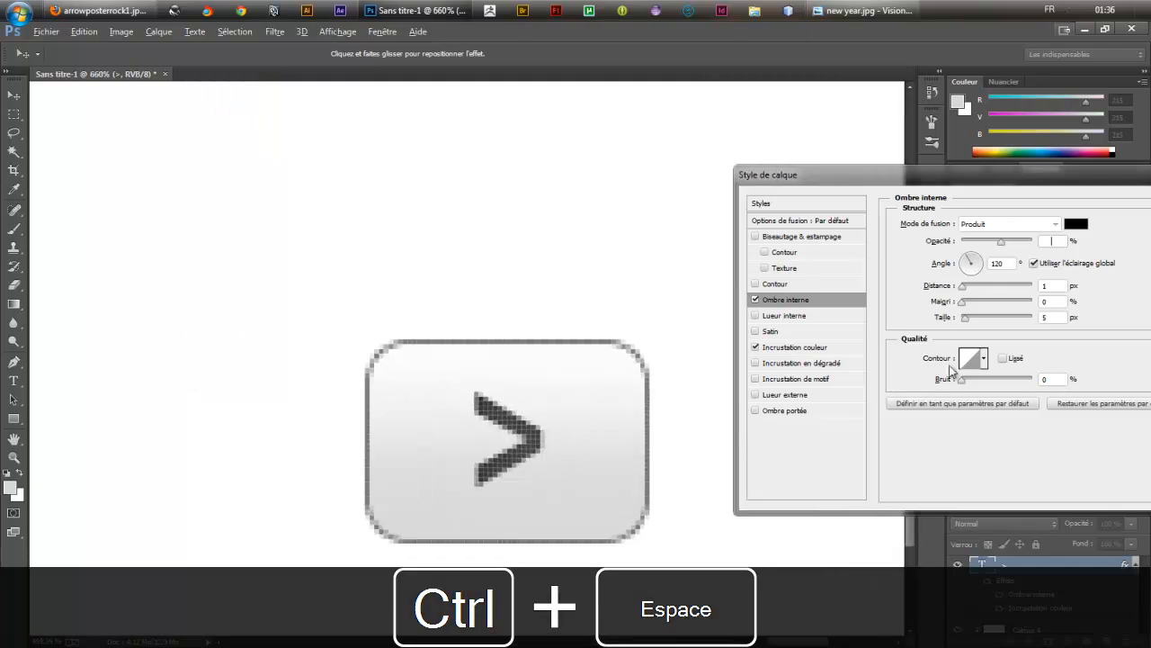
{"action": "left_click_drag", "start_coordinate": [562, 417], "coordinate": [539, 434]}
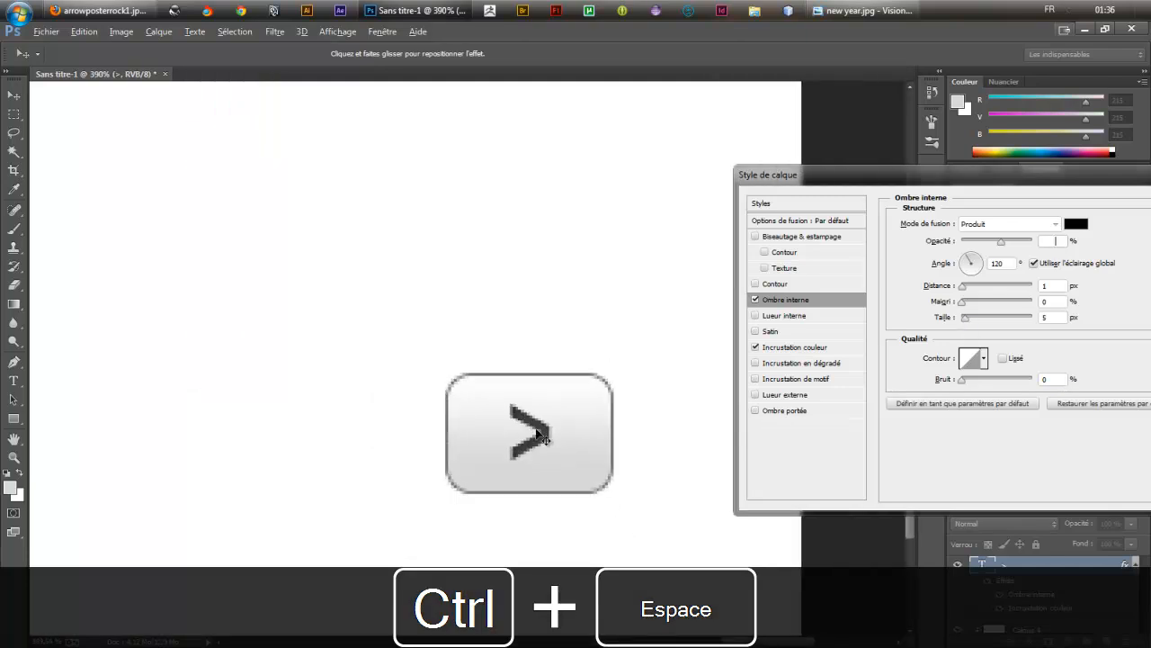
{"action": "left_click", "coordinate": [964, 318]}
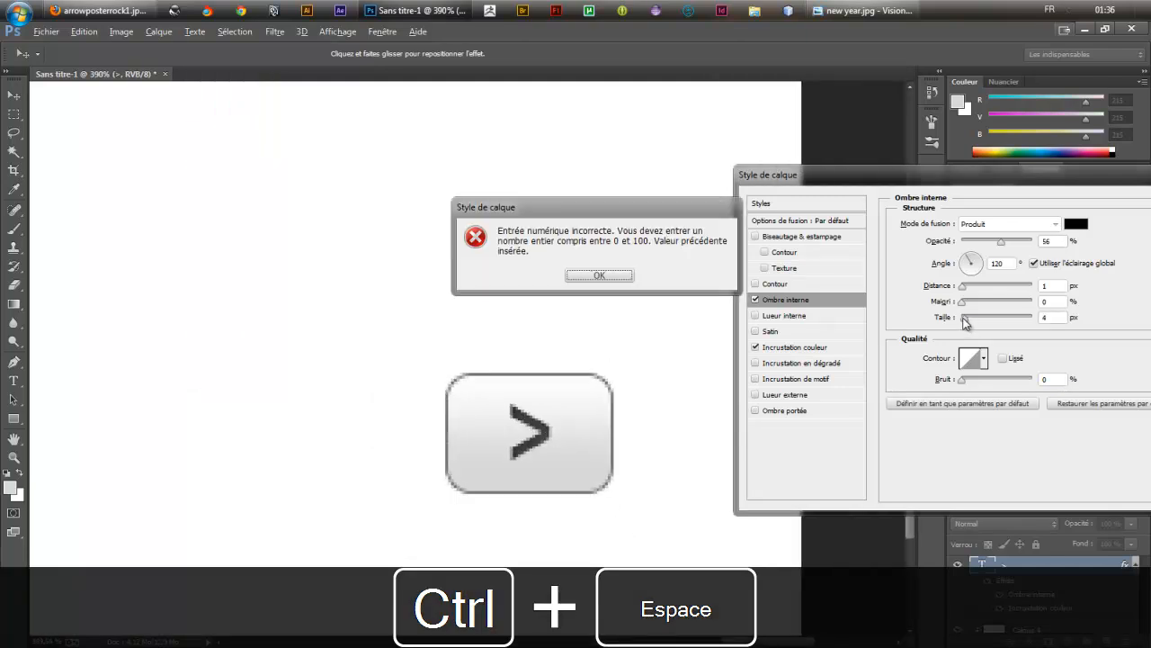
{"action": "left_click", "coordinate": [599, 276]}
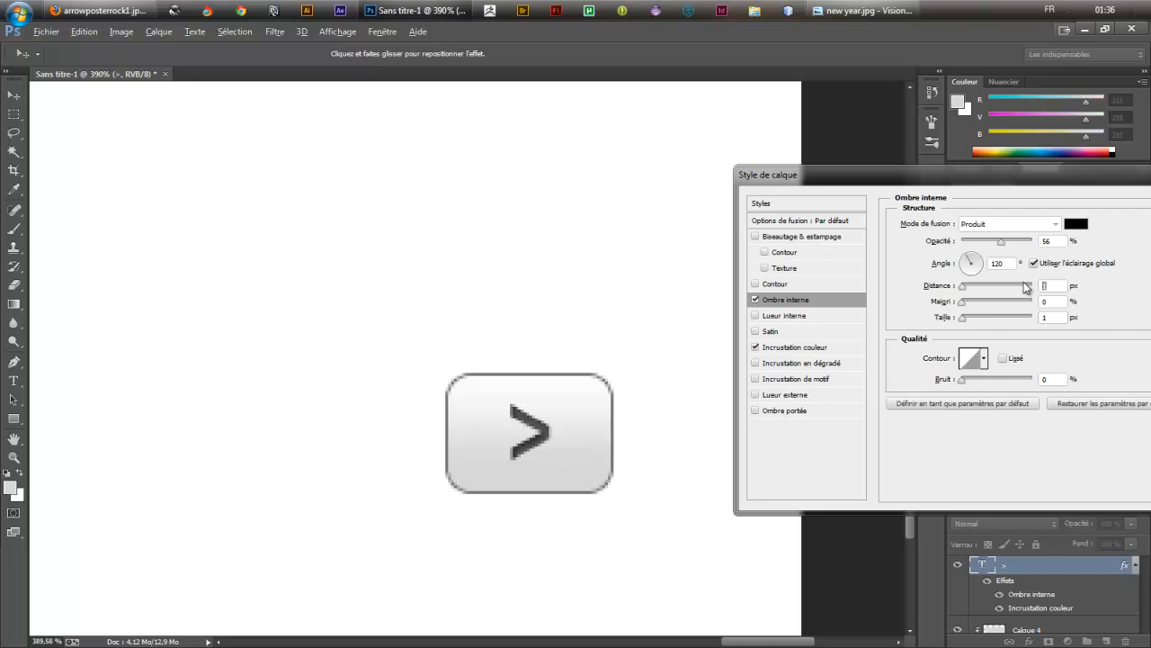
{"action": "type", "text": "2"}
{"action": "left_click_drag", "start_coordinate": [1014, 179], "coordinate": [504, 161]}
{"action": "left_click", "coordinate": [755, 180]}
Group the ">" text, Calque 4 and Rectangle 1 layers into one button group.
{"action": "key", "text": "ctrl+space"}
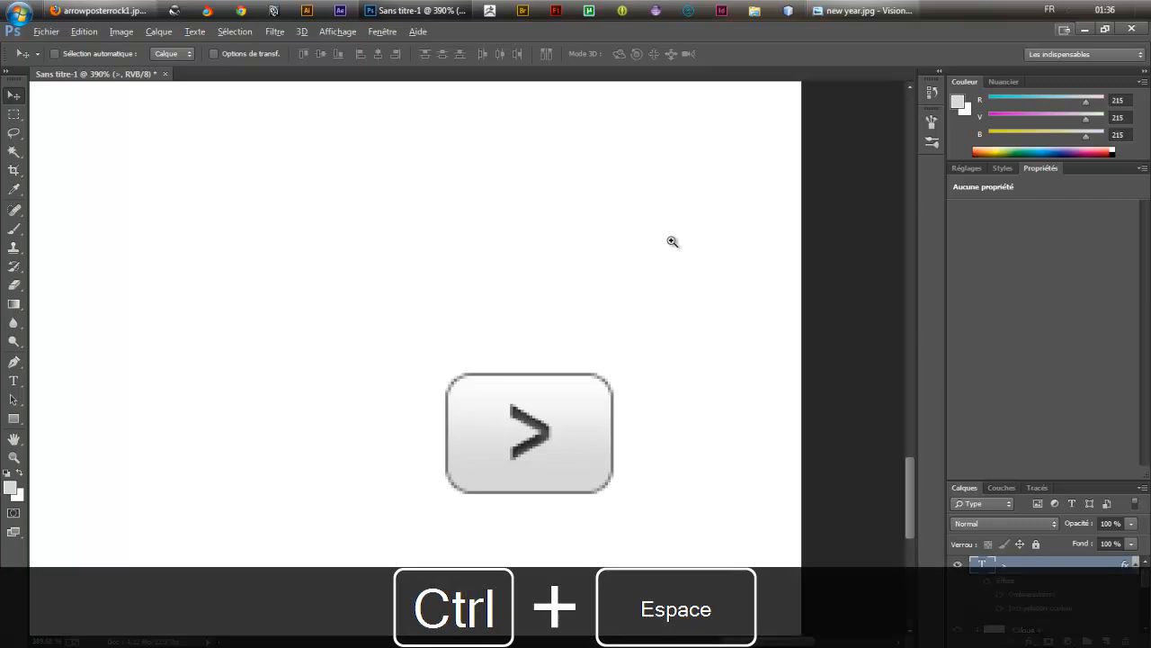
{"action": "left_click_drag", "start_coordinate": [674, 239], "coordinate": [584, 290]}
{"action": "left_click_drag", "start_coordinate": [506, 237], "coordinate": [638, 398]}
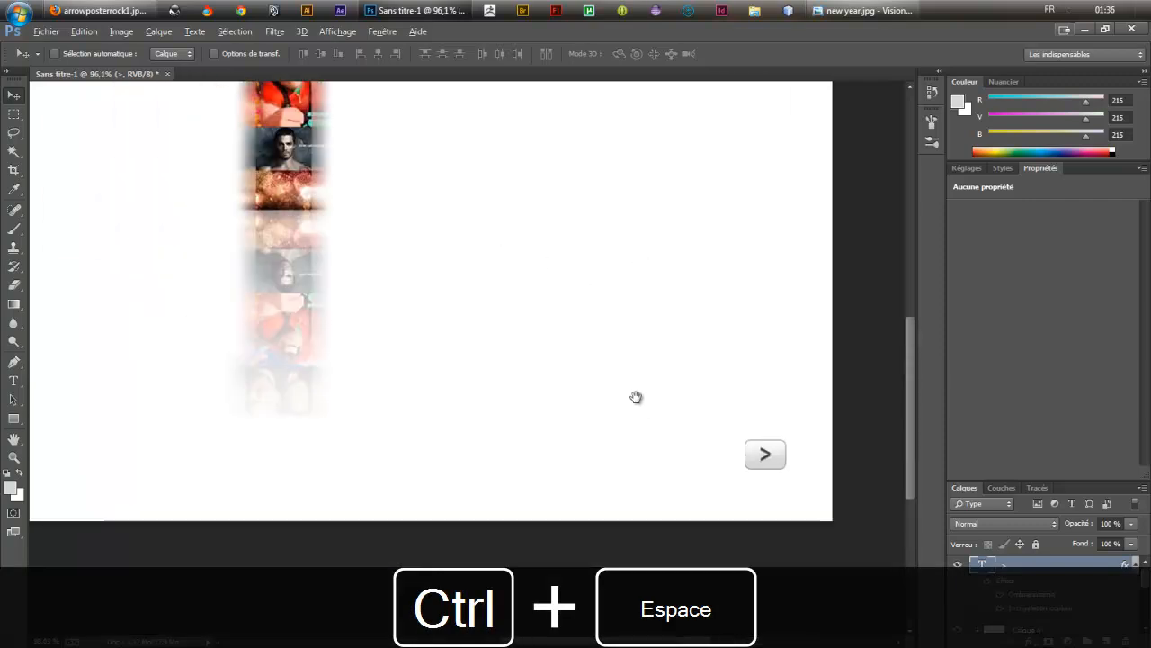
{"action": "left_click_drag", "start_coordinate": [687, 368], "coordinate": [663, 381]}
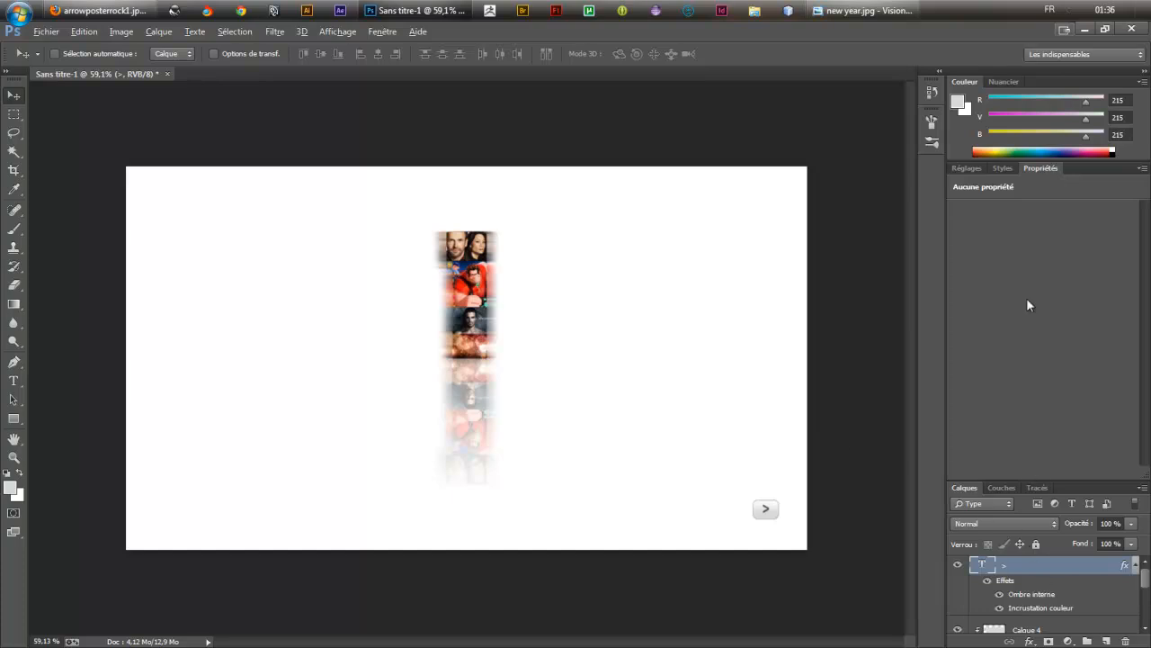
{"action": "double_click", "coordinate": [1049, 168]}
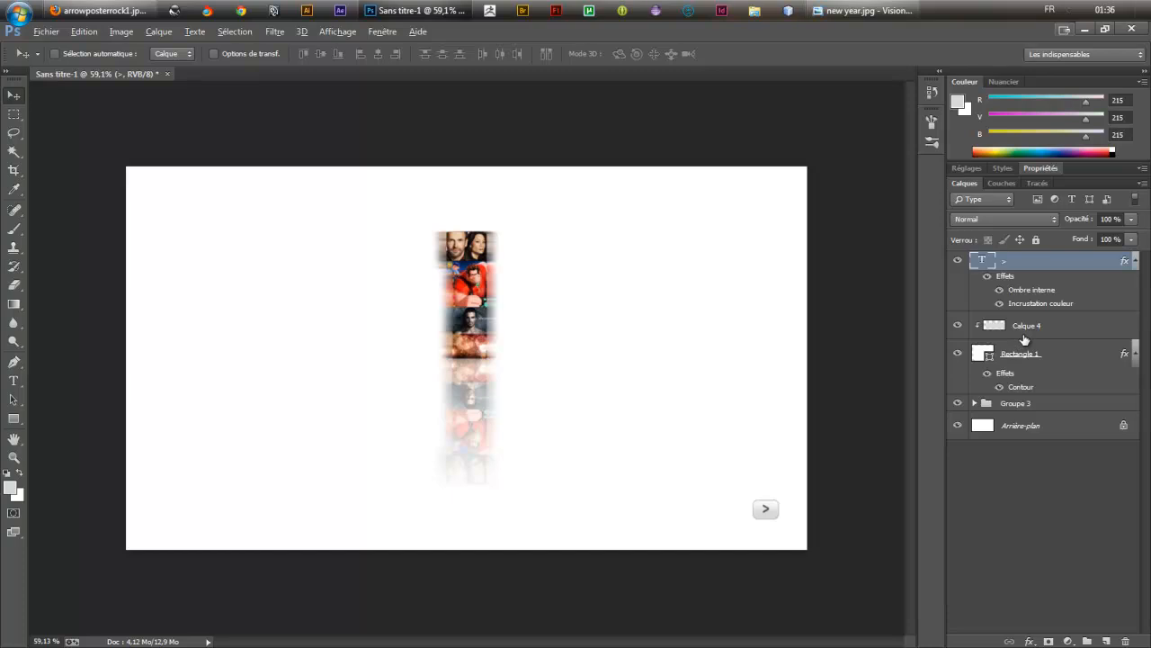
{"action": "left_click", "coordinate": [1055, 359], "text": "shift"}
{"action": "key", "text": "ctrl+g"}
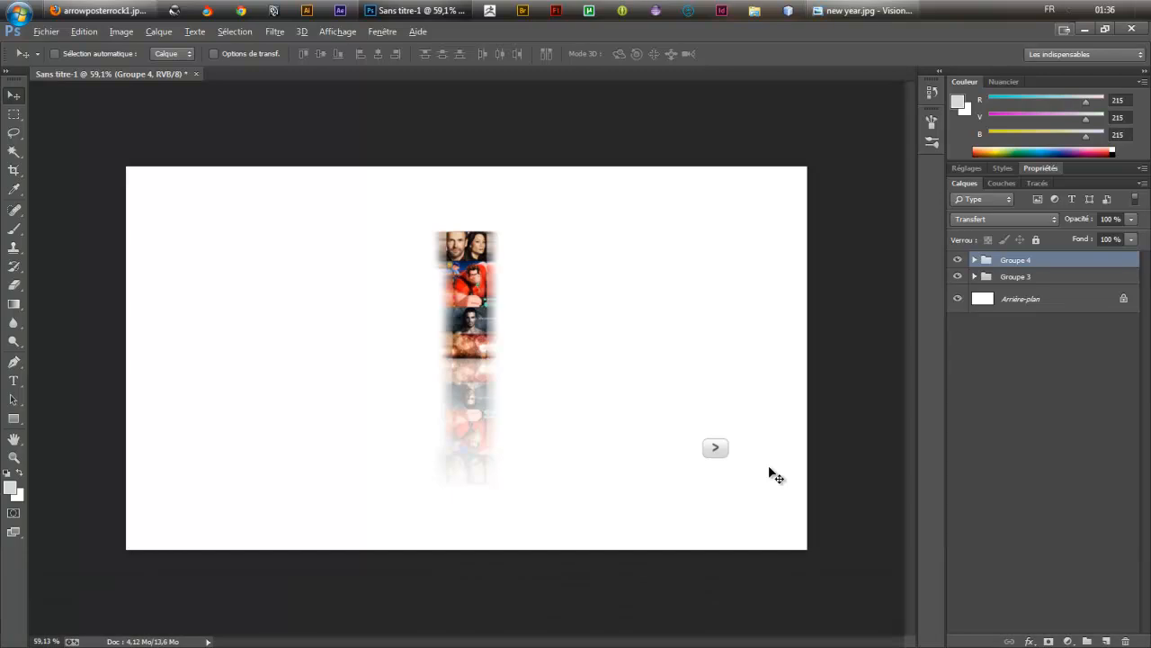
Scale the button group up to about 207% and place it near the lower-right corner of the canvas.
{"action": "key", "text": "ctrl+t"}
{"action": "left_click_drag", "start_coordinate": [638, 485], "coordinate": [591, 534]}
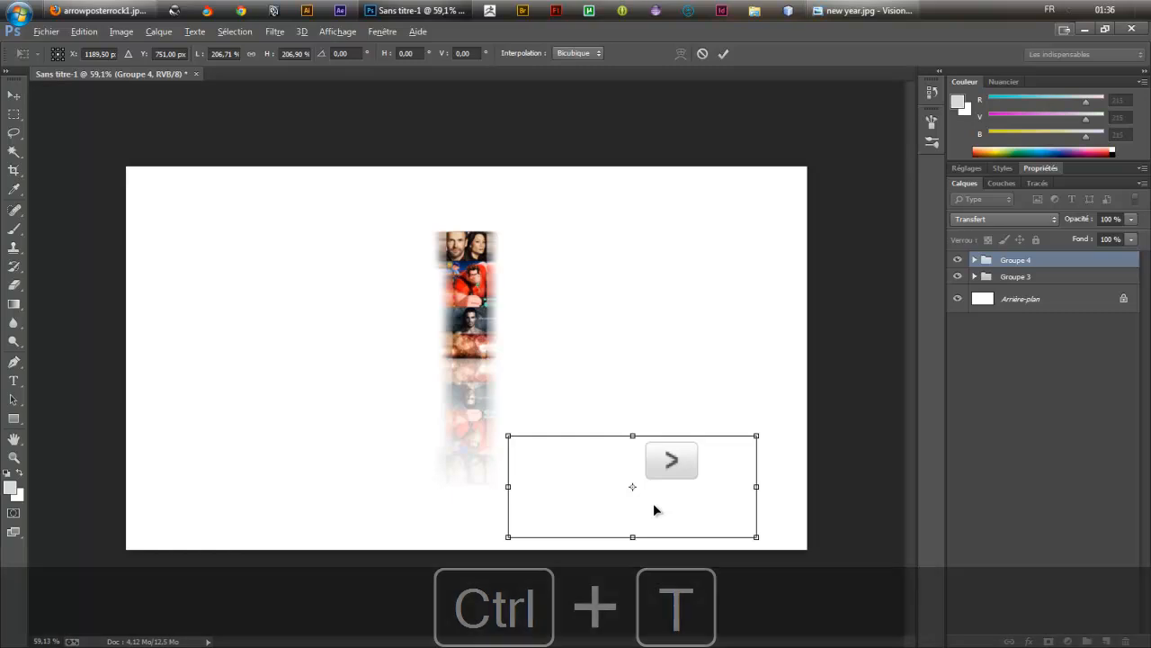
{"action": "key", "text": "Return"}
{"action": "key", "text": "ctrl+space"}
{"action": "left_click_drag", "start_coordinate": [654, 471], "coordinate": [739, 509]}
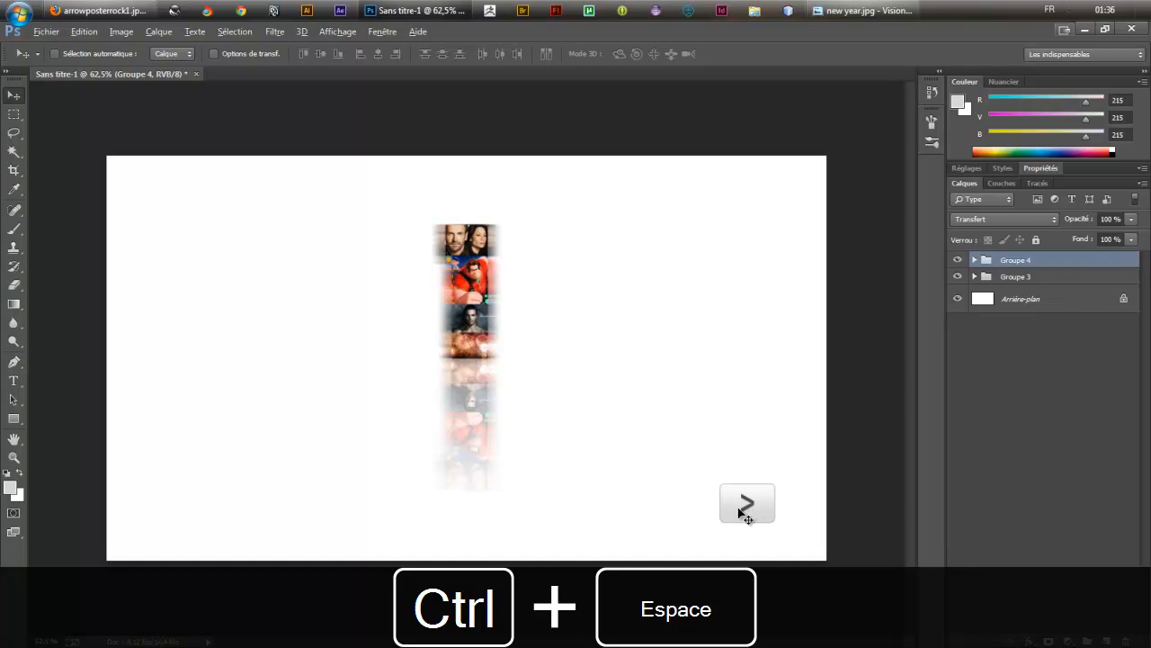